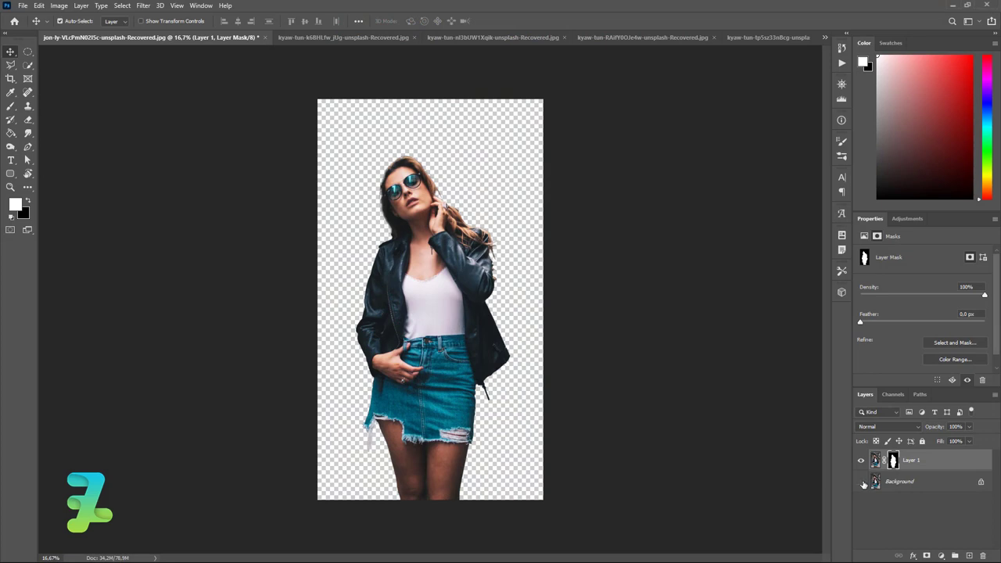
Hide the street background, then create a white 61 × 91 cm document at 300 ppi.
{"action": "left_click", "coordinate": [861, 481]}
{"action": "left_click", "coordinate": [862, 481]}
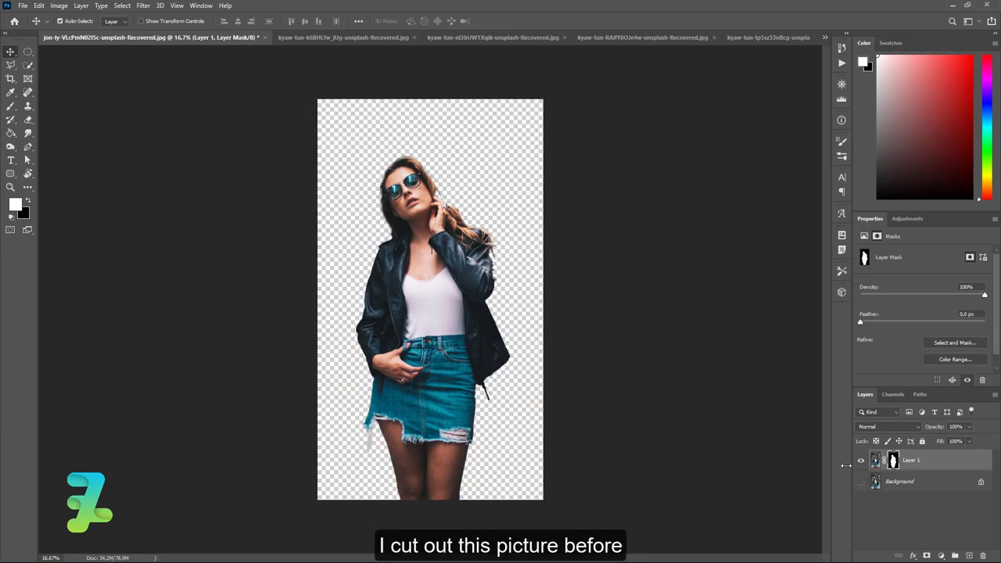
{"action": "left_click", "coordinate": [23, 6]}
{"action": "left_click", "coordinate": [31, 17]}
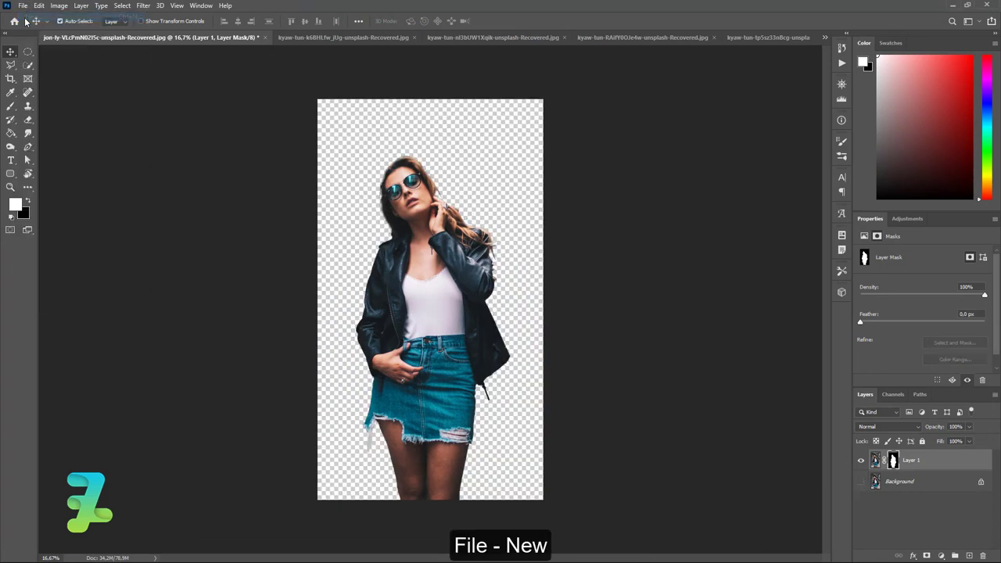
{"action": "left_click", "coordinate": [857, 153]}
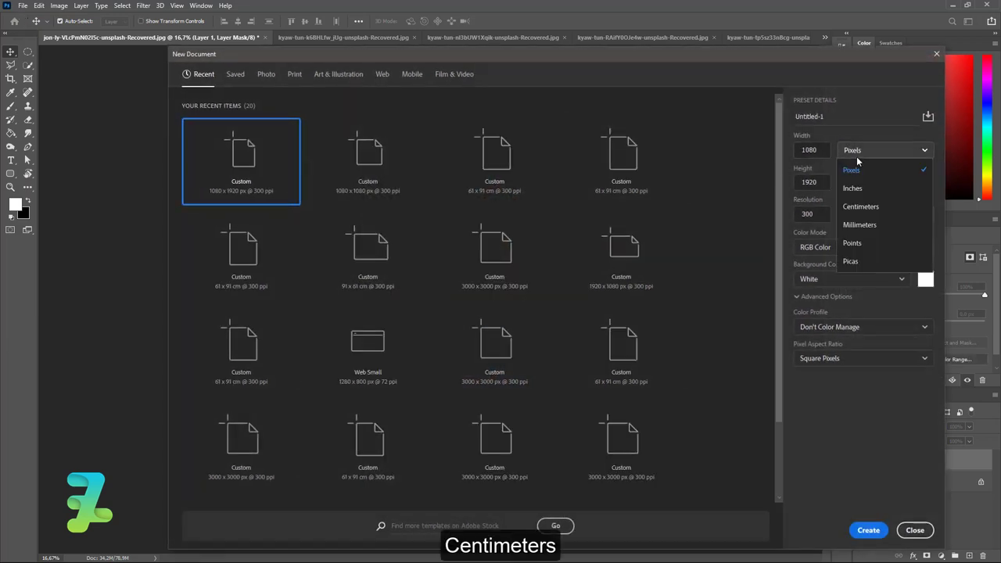
{"action": "left_click", "coordinate": [860, 207]}
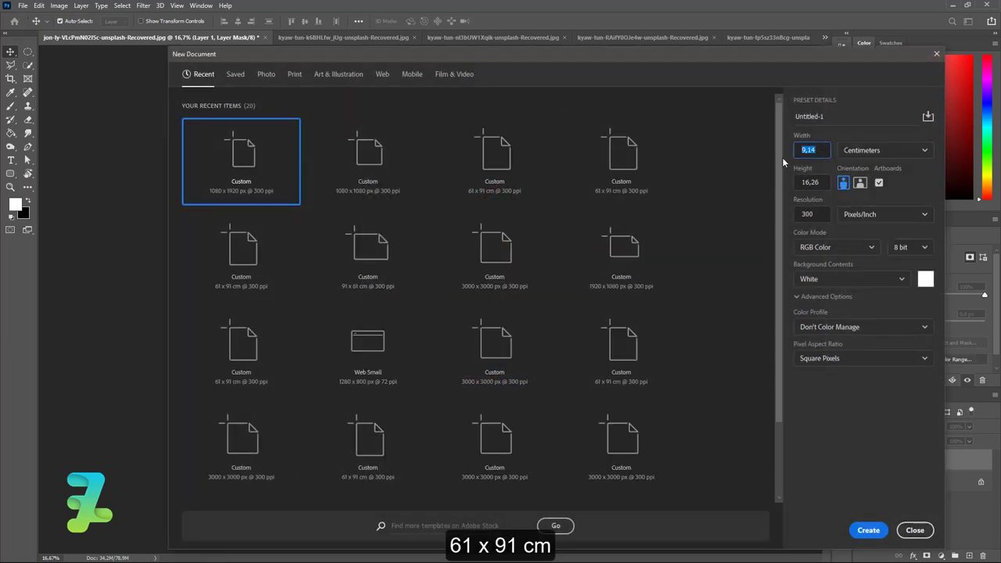
{"action": "type", "text": "61"}
{"action": "type", "text": "91"}
{"action": "left_click", "coordinate": [852, 279]}
{"action": "left_click", "coordinate": [858, 300]}
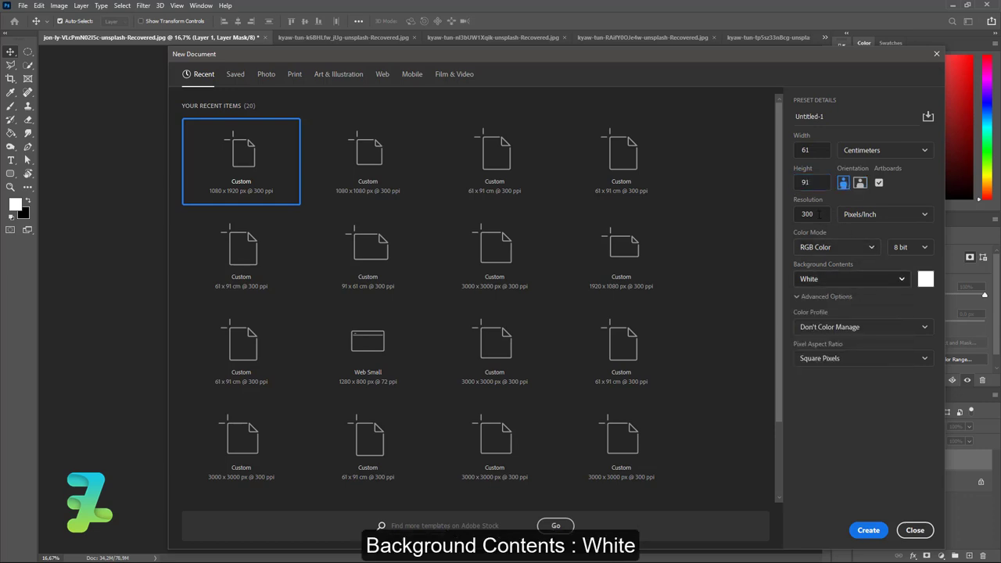
{"action": "double_click", "coordinate": [806, 214]}
{"action": "left_click", "coordinate": [869, 531]}
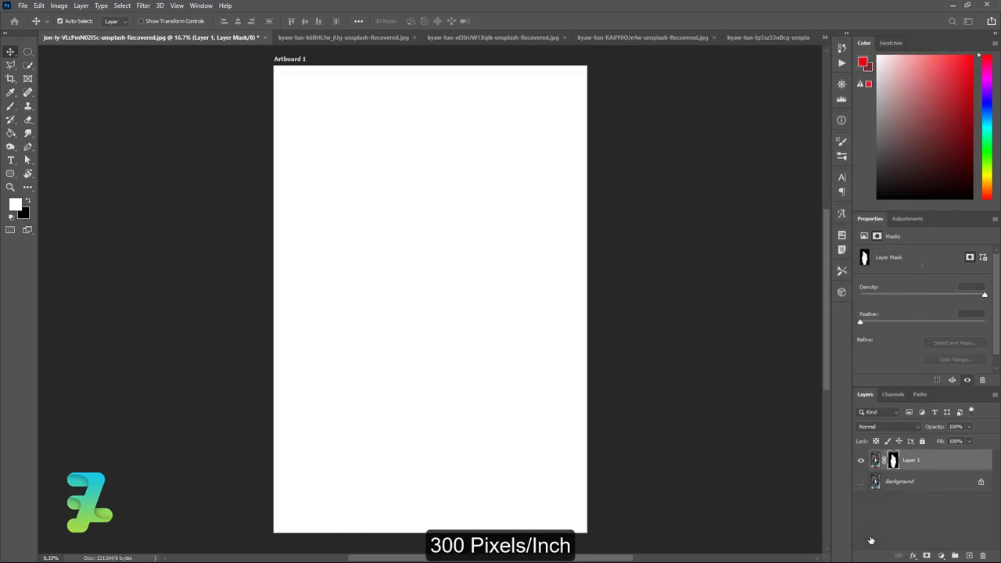
Copy the teal aurora sky photo onto the new artboard as a new layer.
{"action": "left_click", "coordinate": [607, 39]}
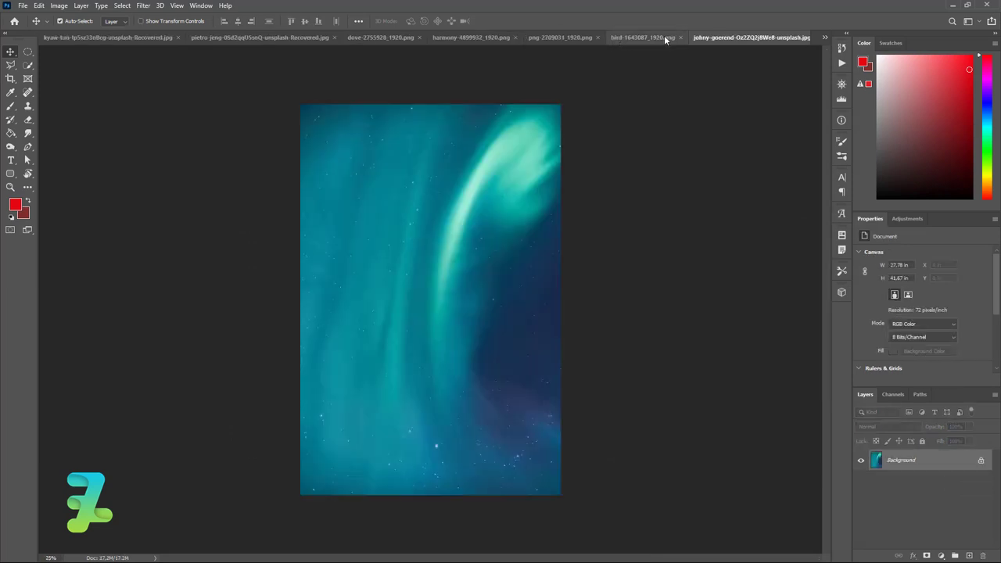
{"action": "right_click", "coordinate": [714, 39]}
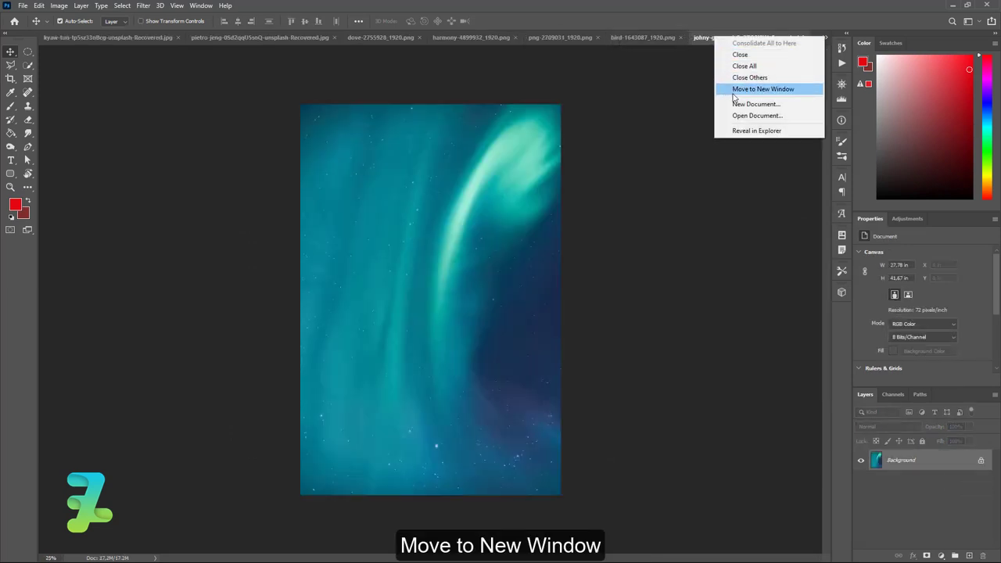
{"action": "left_click", "coordinate": [762, 90]}
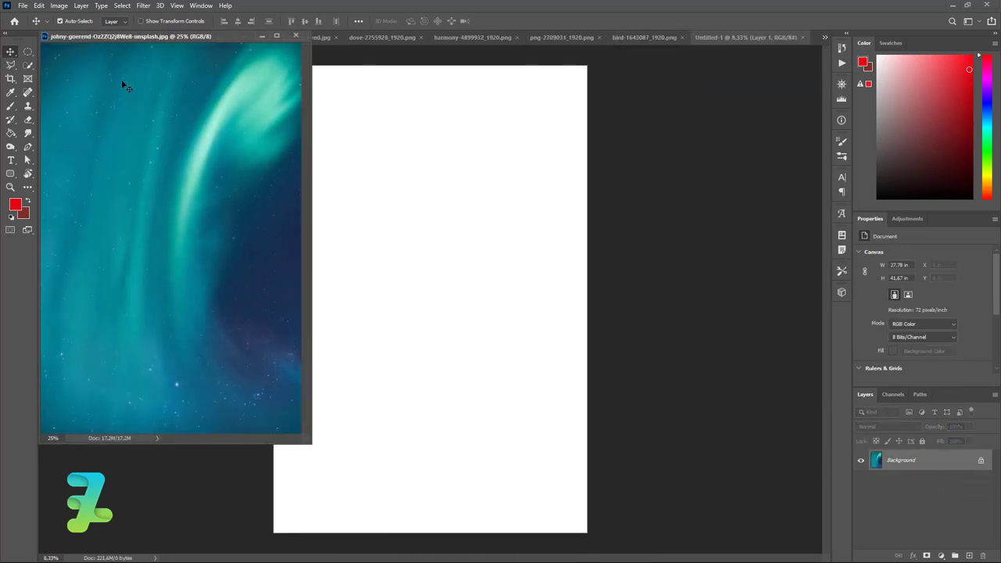
{"action": "left_click_drag", "start_coordinate": [125, 88], "coordinate": [217, 170]}
{"action": "left_click_drag", "start_coordinate": [386, 262], "coordinate": [391, 252]}
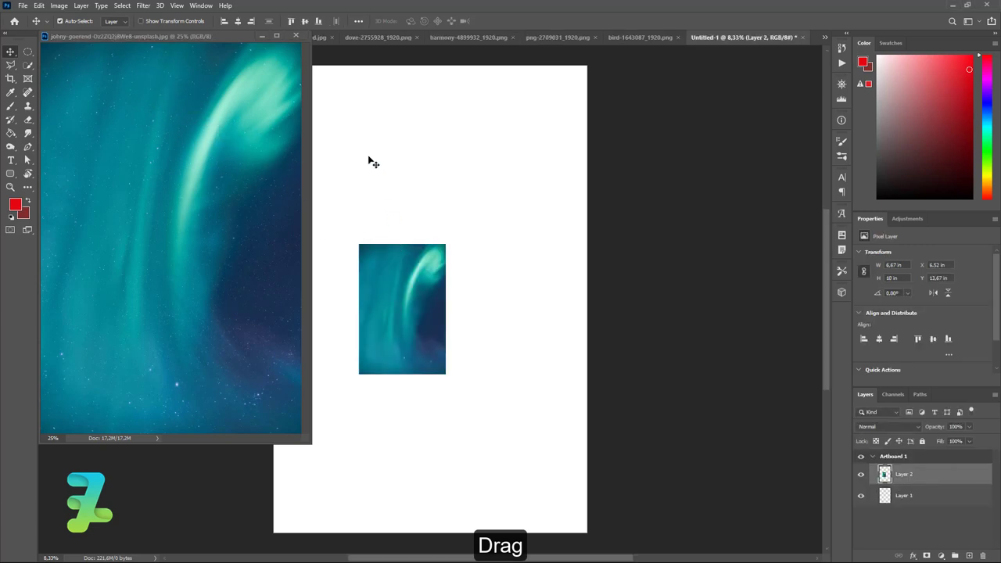
{"action": "left_click", "coordinate": [295, 36]}
Scale the aurora layer up so it covers the entire artboard.
{"action": "key", "text": "ctrl+t"}
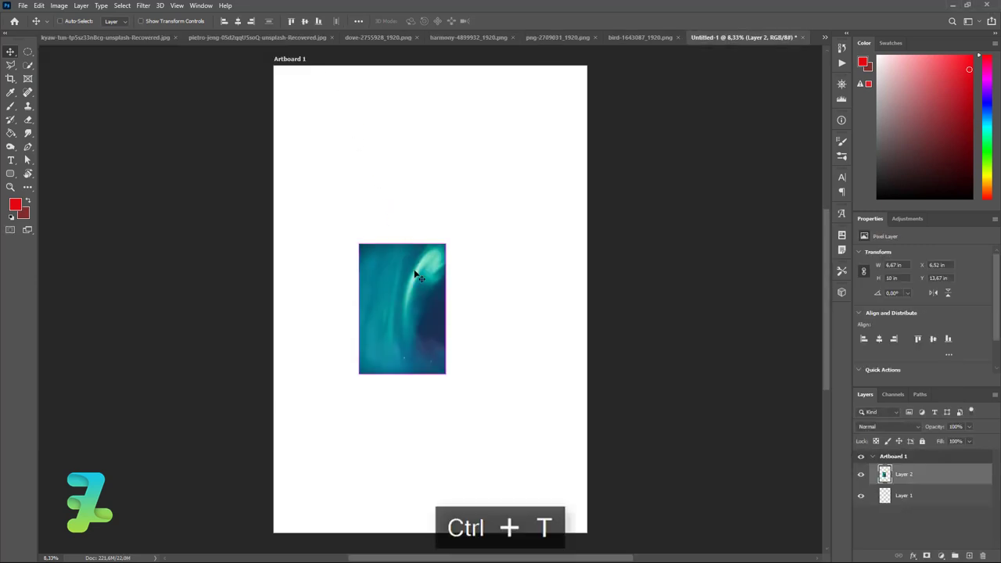
{"action": "mouse_move", "coordinate": [446, 245]}
{"action": "left_mouse_down"}
{"action": "mouse_move", "coordinate": [547, 133]}
{"action": "mouse_move", "coordinate": [565, 61]}
{"action": "left_mouse_up"}
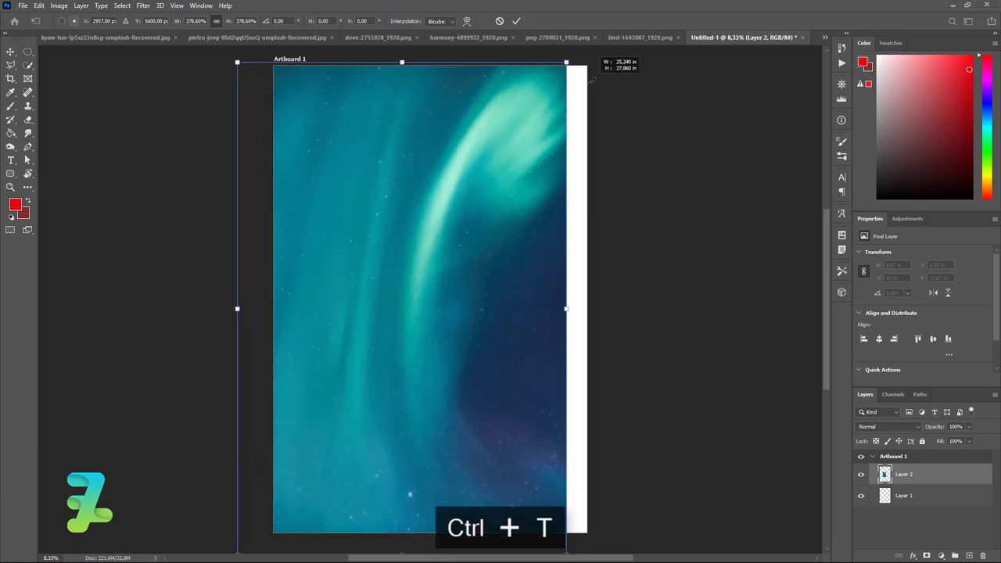
{"action": "left_click_drag", "start_coordinate": [467, 199], "coordinate": [488, 190]}
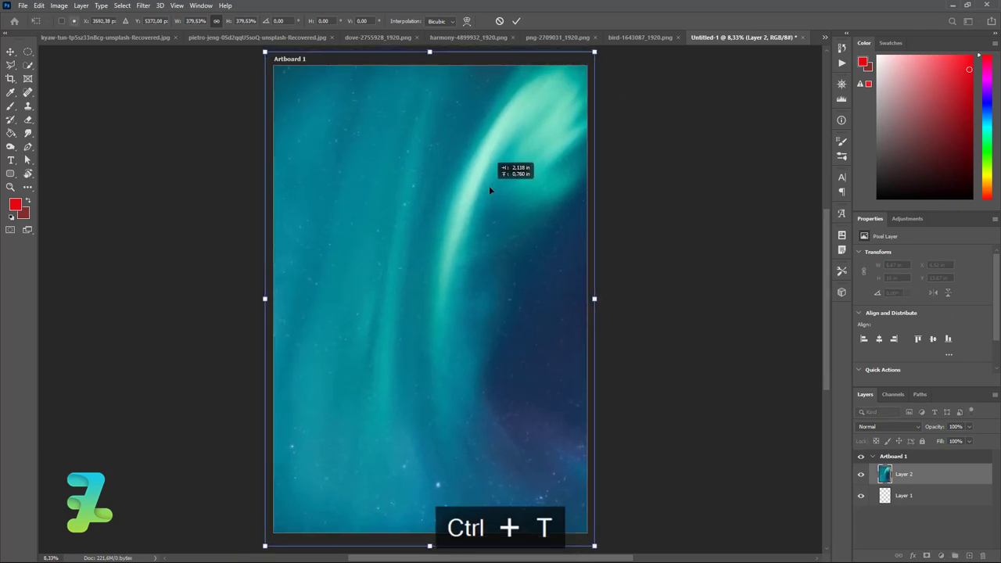
{"action": "key", "text": "Return"}
{"action": "right_click", "coordinate": [11, 53]}
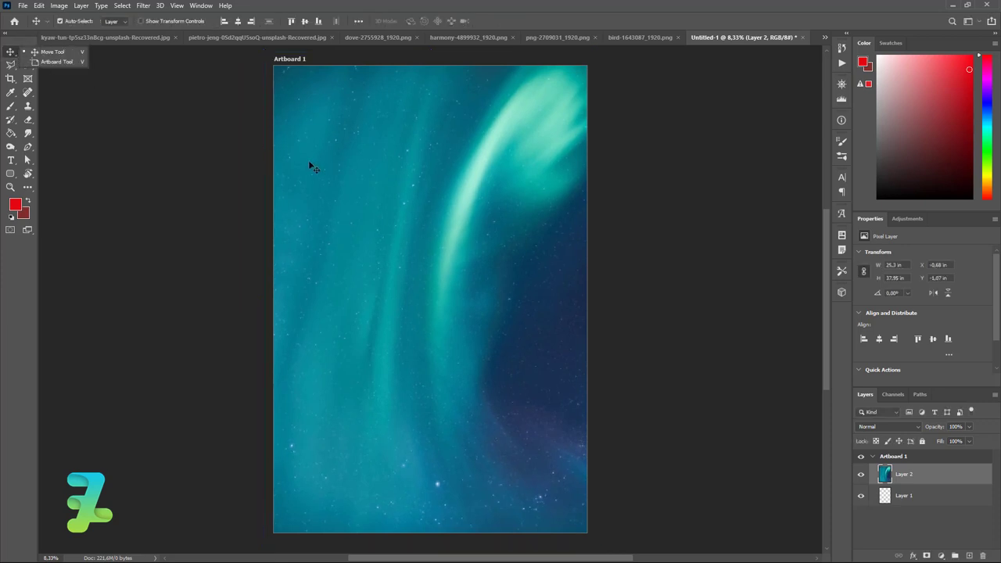
{"action": "left_click", "coordinate": [203, 8]}
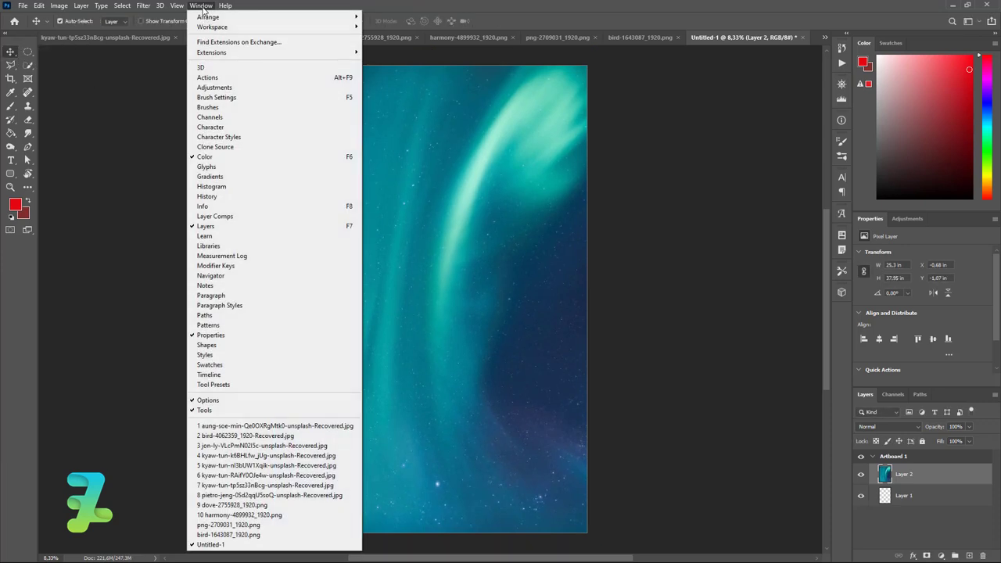
{"action": "left_click", "coordinate": [258, 446]}
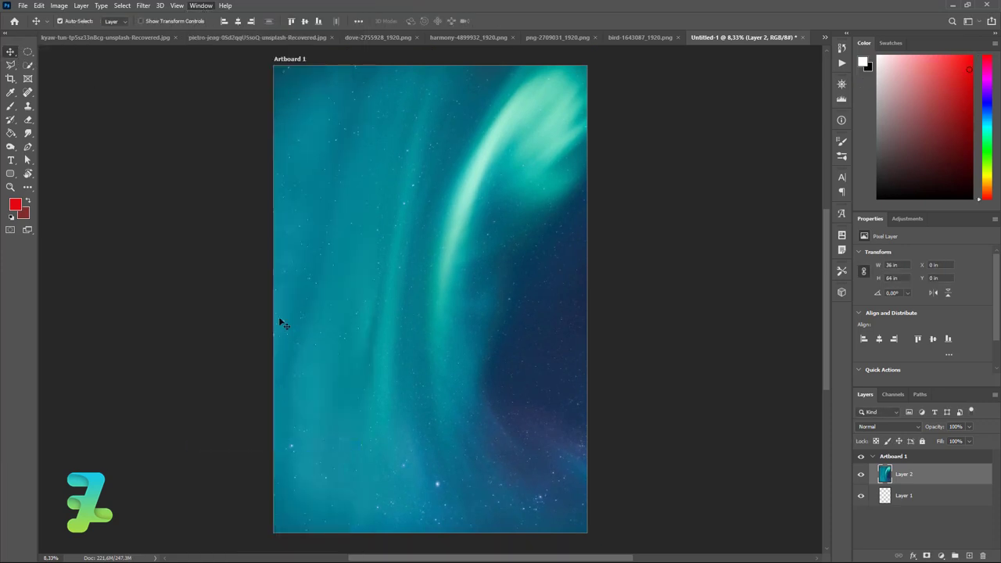
Copy the cut-out woman onto the aurora artboard as a new layer.
{"action": "right_click", "coordinate": [181, 37]}
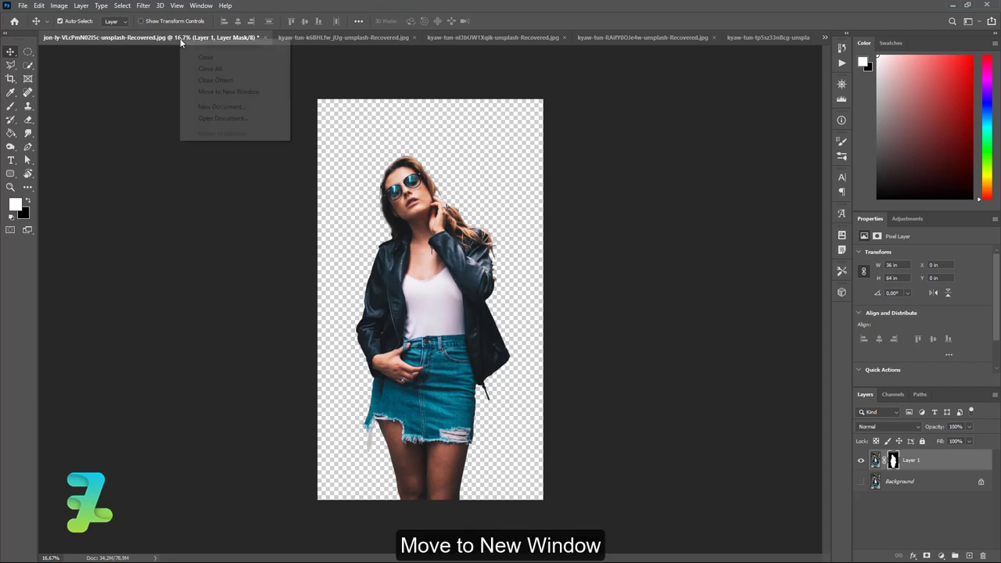
{"action": "left_click", "coordinate": [195, 91]}
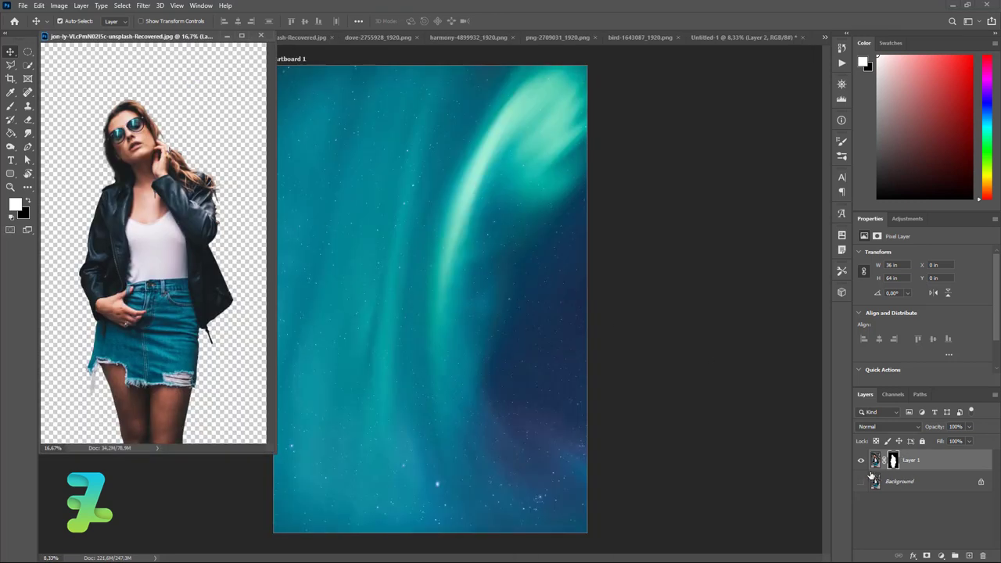
{"action": "left_click_drag", "start_coordinate": [875, 463], "coordinate": [406, 350]}
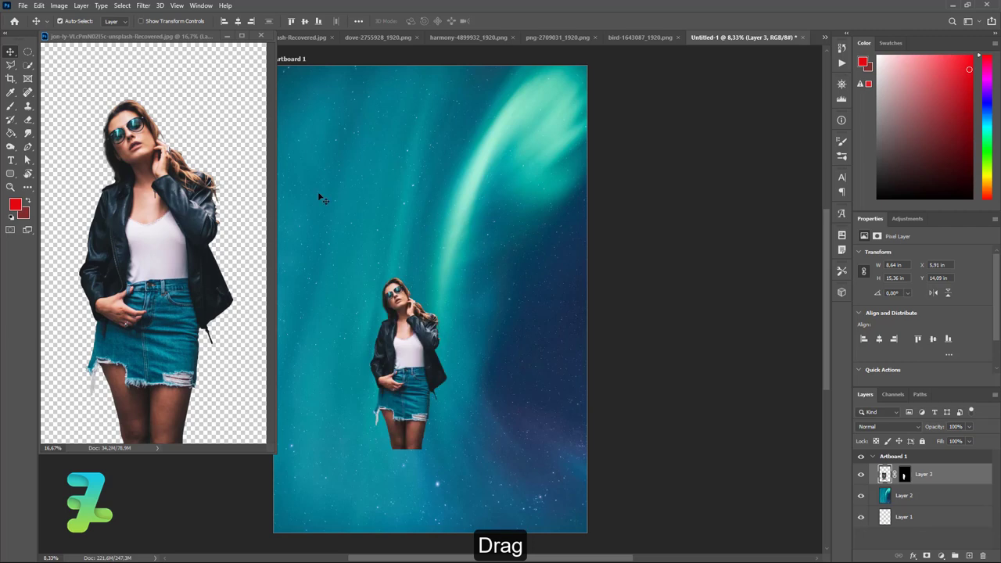
{"action": "left_click_drag", "start_coordinate": [152, 36], "coordinate": [799, 41]}
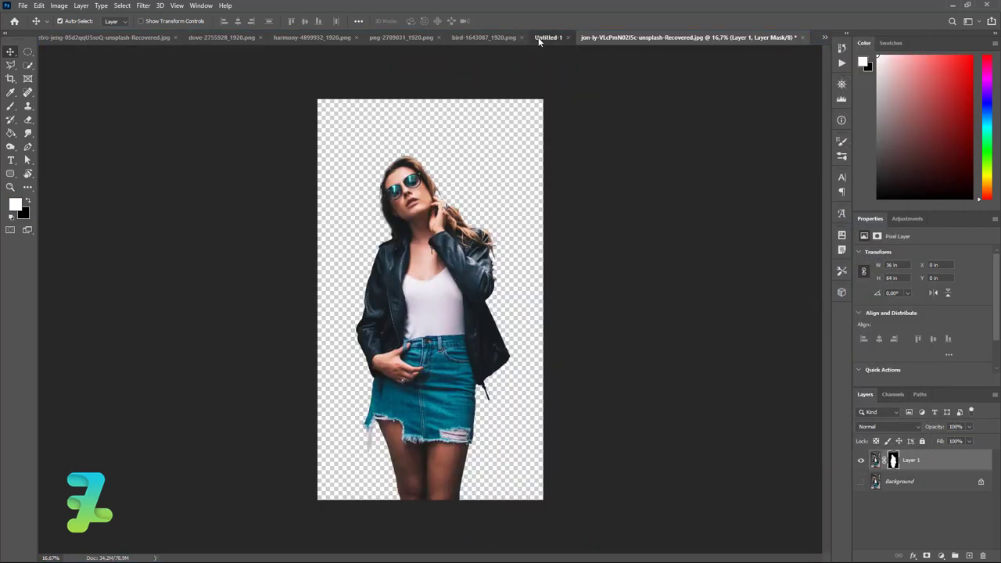
{"action": "left_click", "coordinate": [542, 38]}
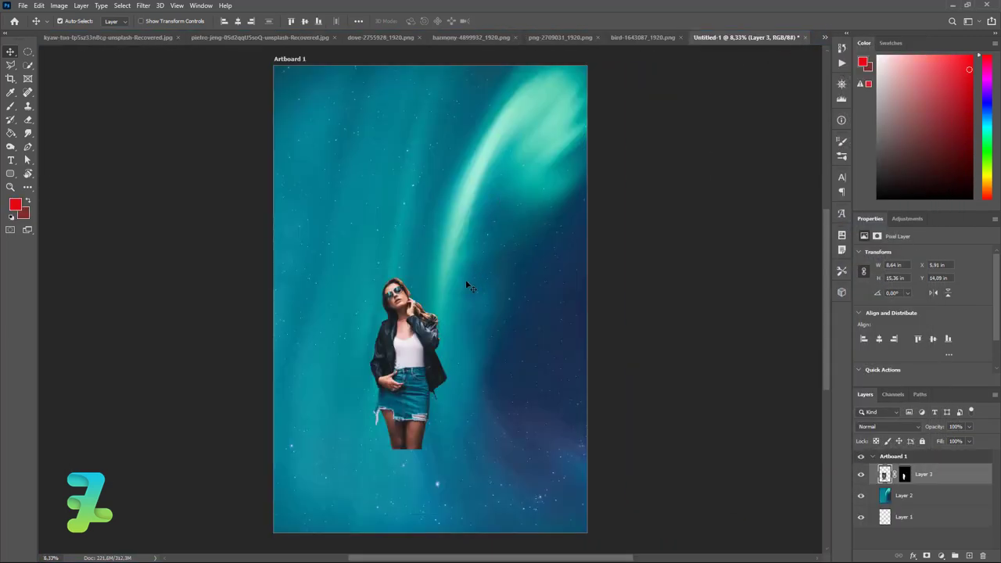
Enlarge the woman to fill most of the artboard height and position her.
{"action": "key", "text": "ctrl+t"}
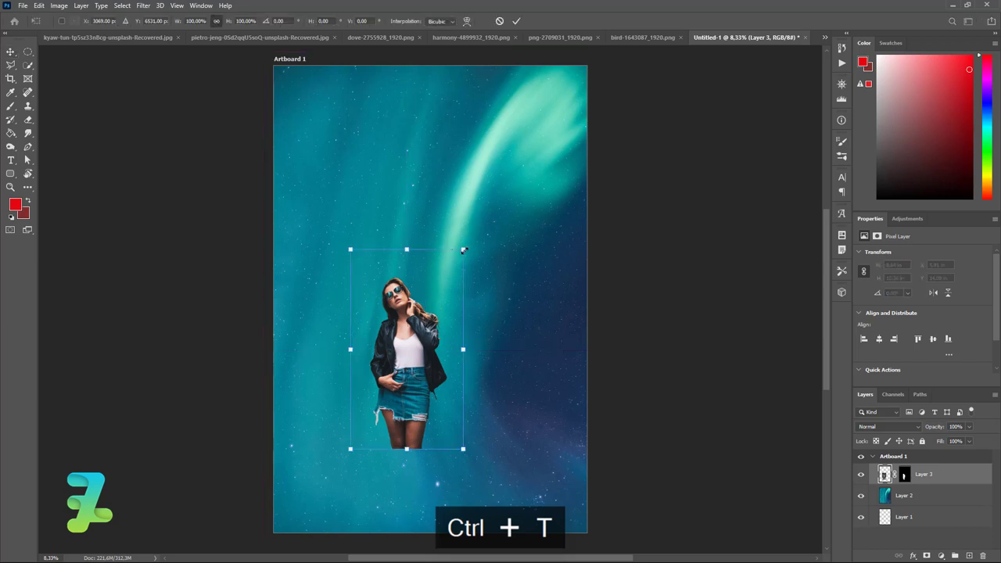
{"action": "left_click_drag", "start_coordinate": [463, 249], "coordinate": [648, 134]}
{"action": "left_click_drag", "start_coordinate": [421, 261], "coordinate": [456, 260]}
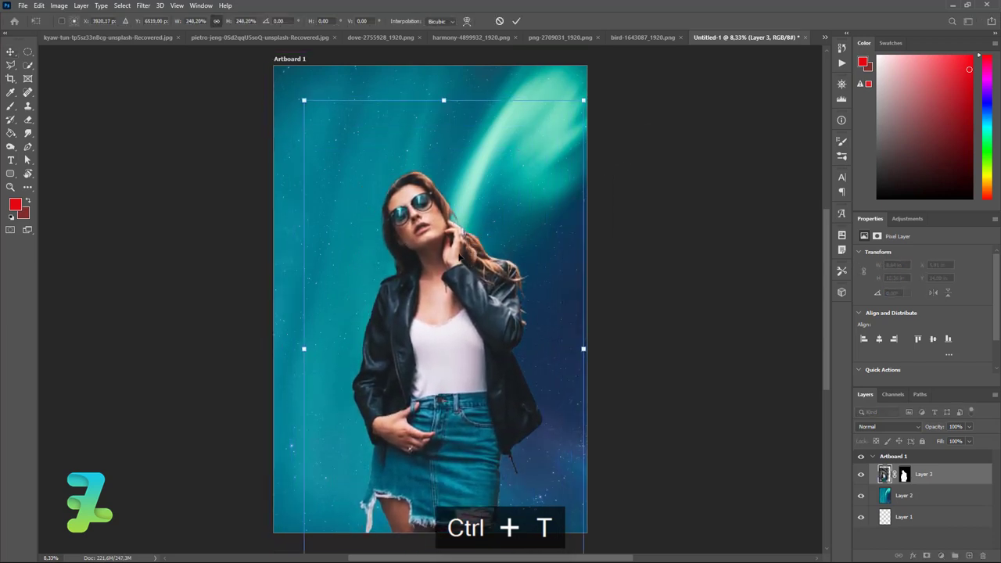
{"action": "left_click_drag", "start_coordinate": [583, 101], "coordinate": [603, 74]}
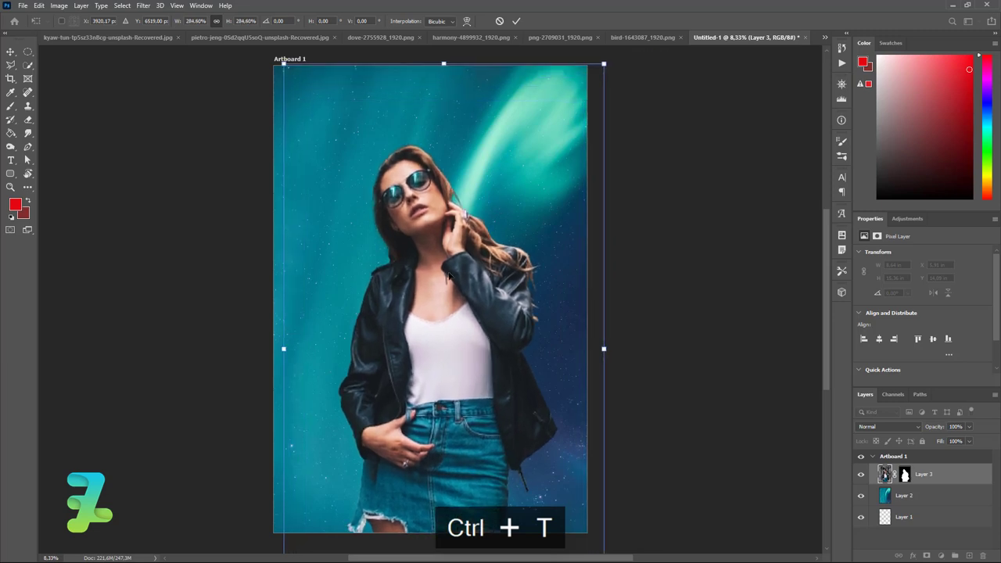
{"action": "mouse_move", "coordinate": [451, 276]}
{"action": "left_mouse_down"}
{"action": "mouse_move", "coordinate": [449, 243]}
{"action": "mouse_move", "coordinate": [439, 241]}
{"action": "left_mouse_up"}
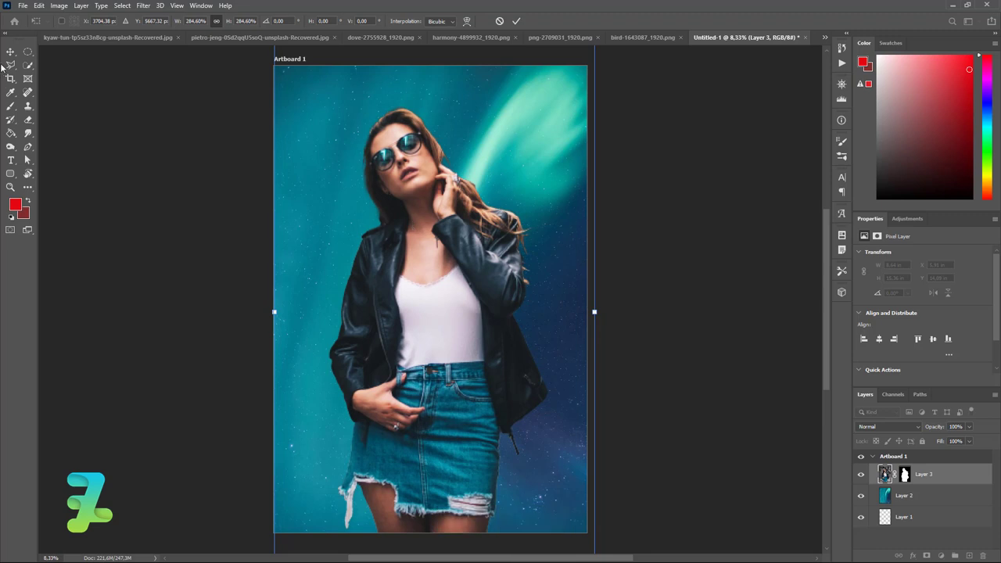
{"action": "key", "text": "Return"}
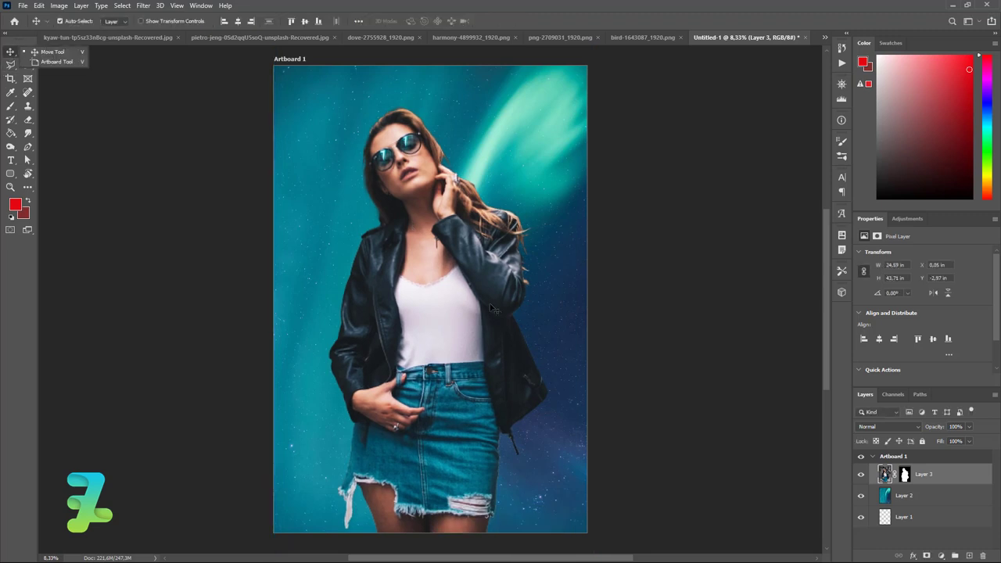
{"action": "left_click_drag", "start_coordinate": [436, 301], "coordinate": [439, 305]}
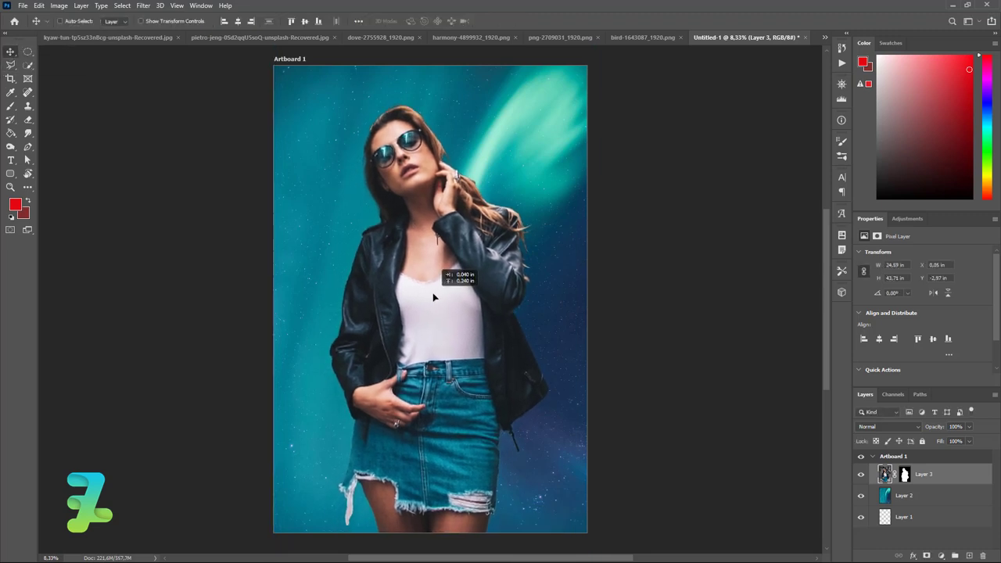
Add a Brightness/Contrast adjustment to the woman with contrast -12.
{"action": "left_click", "coordinate": [928, 555]}
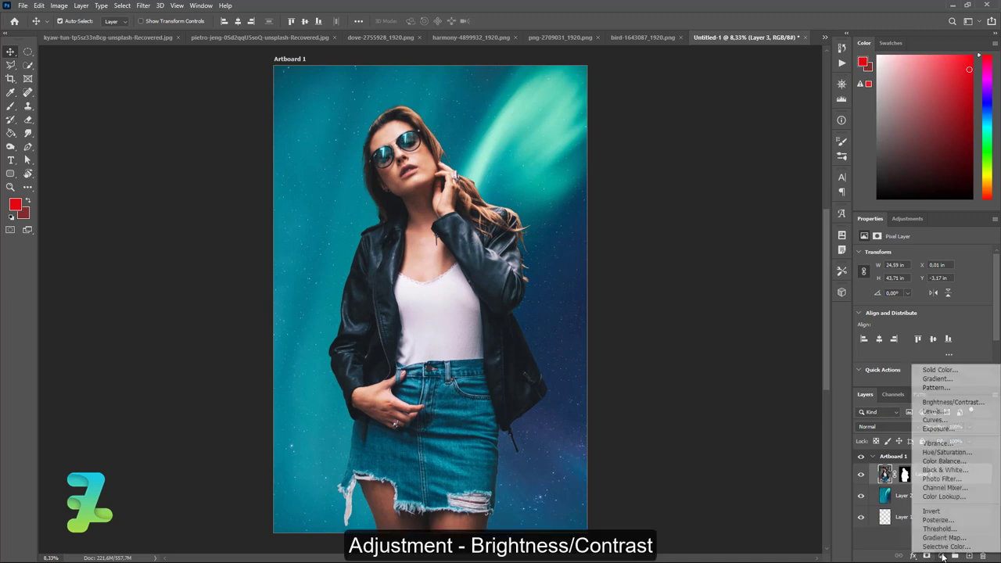
{"action": "left_click", "coordinate": [943, 404]}
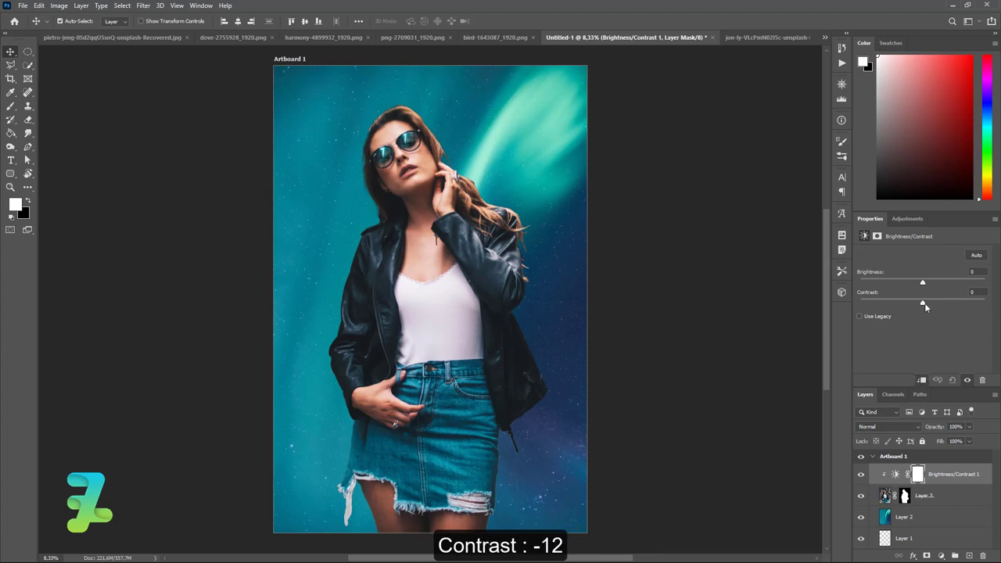
{"action": "left_click_drag", "start_coordinate": [977, 299], "coordinate": [897, 302]}
{"action": "left_click_drag", "start_coordinate": [910, 287], "coordinate": [906, 302]}
Add a cyan Photo Filter adjustment at 61% density to tint the woman teal.
{"action": "left_click", "coordinate": [941, 556]}
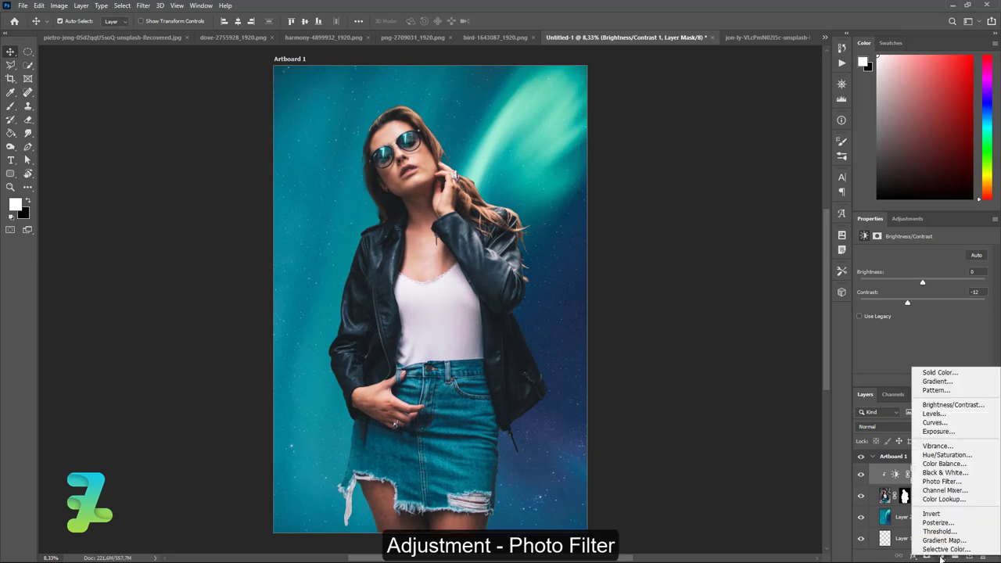
{"action": "left_click", "coordinate": [941, 481]}
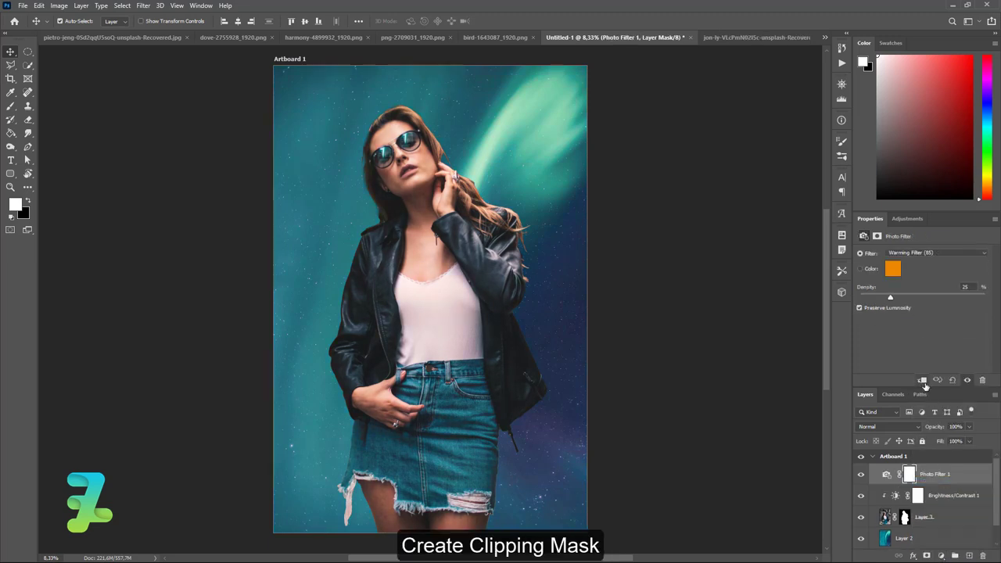
{"action": "left_click", "coordinate": [892, 268]}
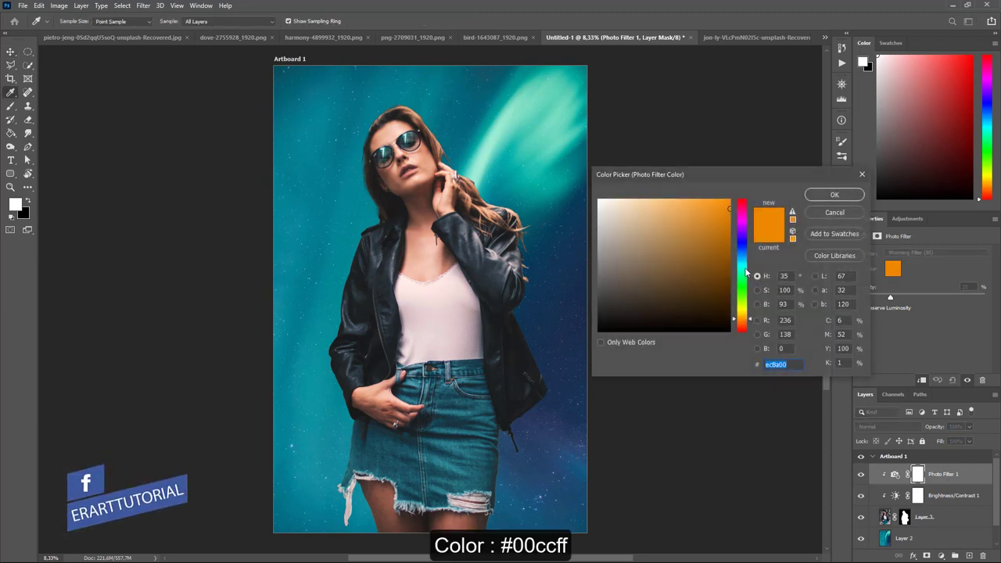
{"action": "left_click_drag", "start_coordinate": [746, 273], "coordinate": [747, 265]}
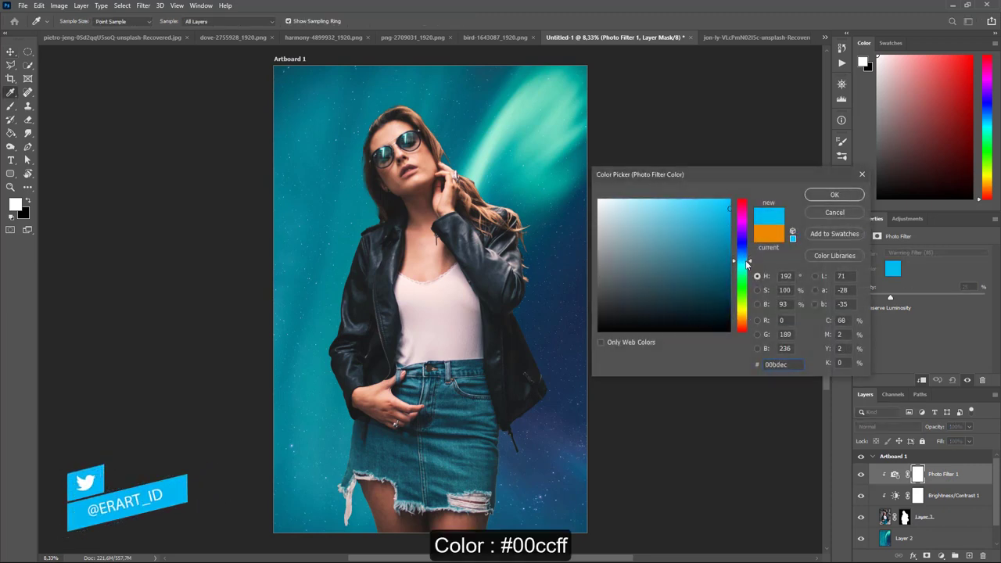
{"action": "left_click", "coordinate": [819, 197]}
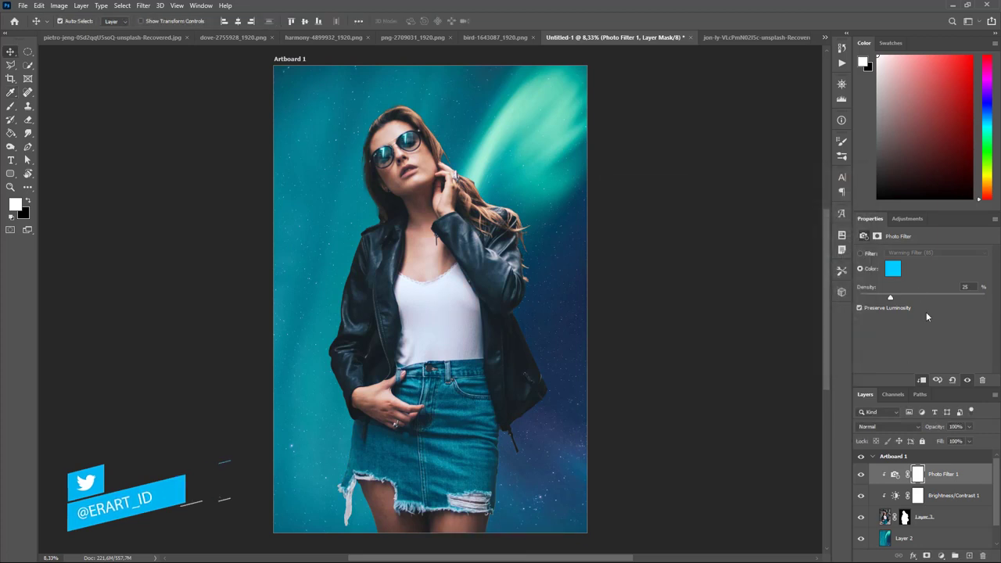
{"action": "left_click", "coordinate": [927, 300]}
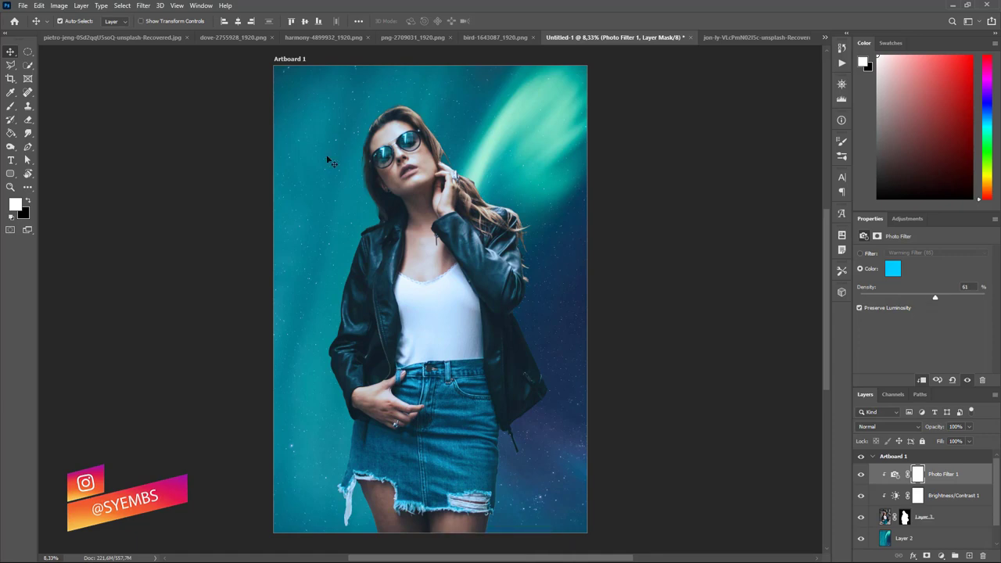
Copy the seagull image onto the poster as a new layer.
{"action": "left_click", "coordinate": [485, 37]}
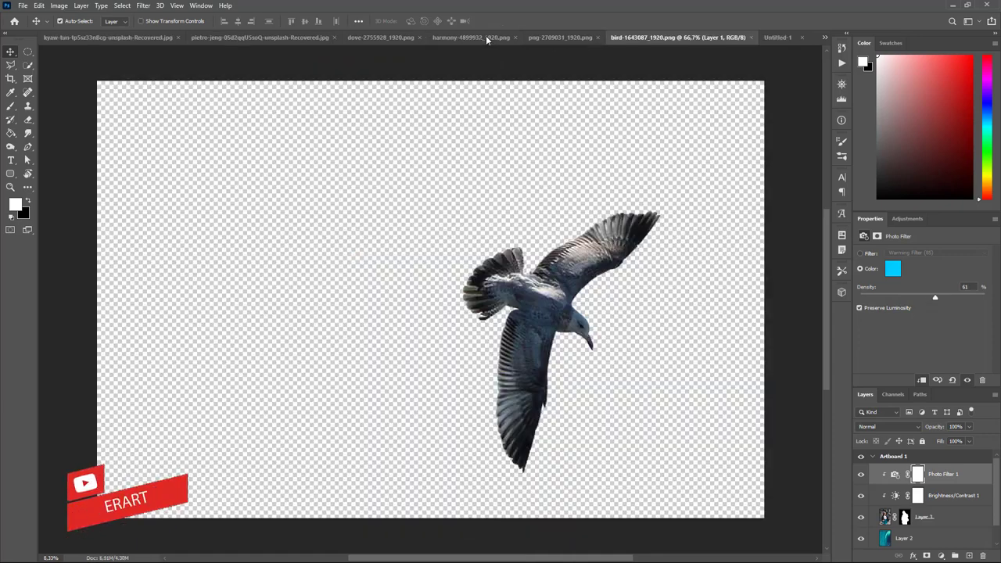
{"action": "right_click", "coordinate": [647, 38]}
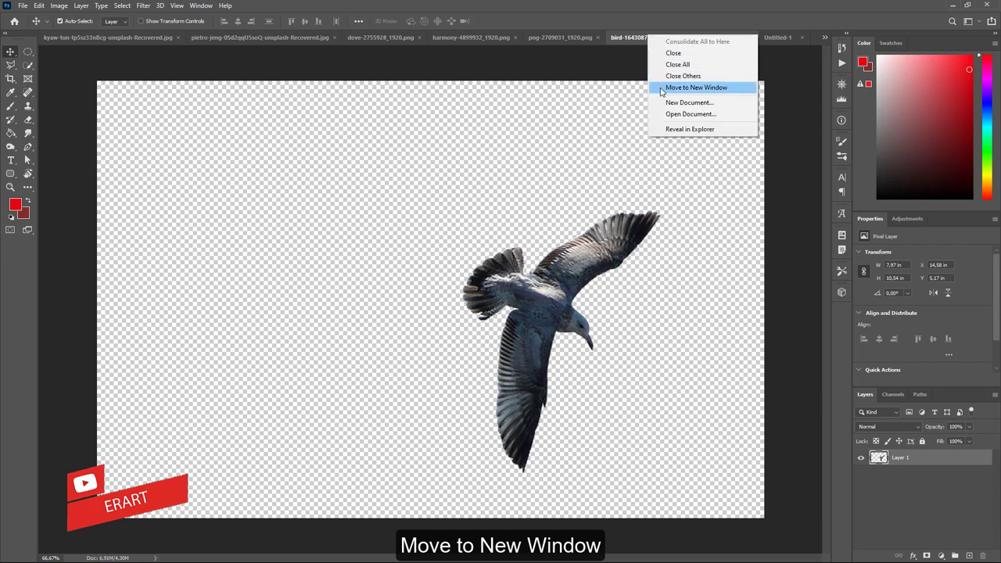
{"action": "left_click", "coordinate": [661, 88]}
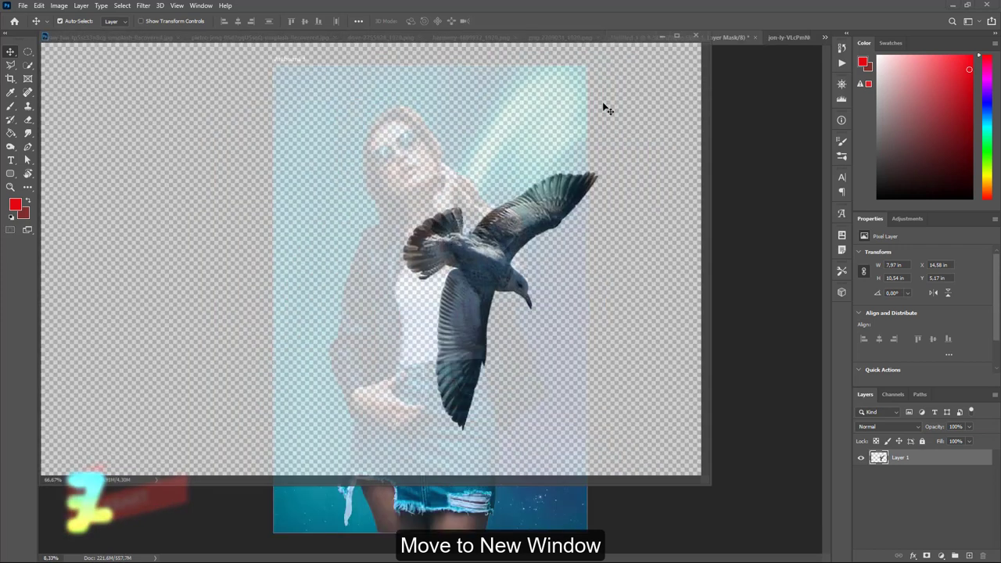
{"action": "left_click_drag", "start_coordinate": [299, 39], "coordinate": [296, 322]}
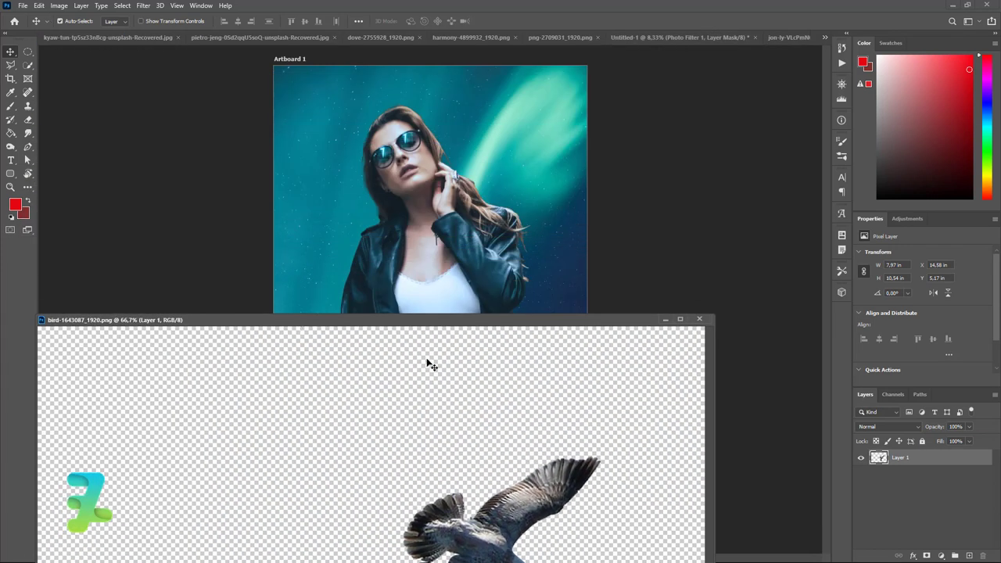
{"action": "left_click_drag", "start_coordinate": [511, 515], "coordinate": [466, 291]}
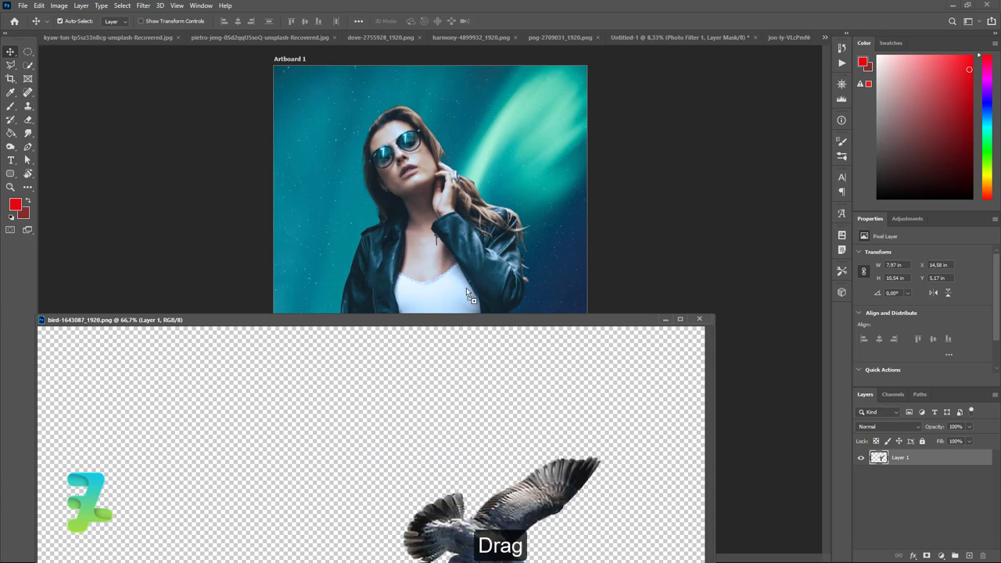
{"action": "left_click_drag", "start_coordinate": [462, 229], "coordinate": [462, 228]}
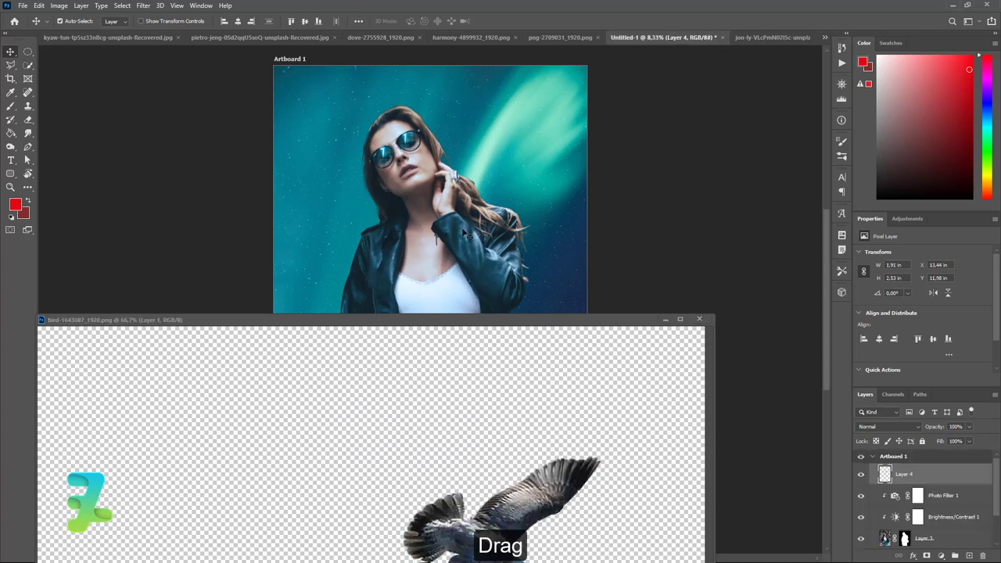
{"action": "left_click", "coordinate": [698, 320]}
Scale, tilt and place the seagull beside the woman's raised hand near her shoulder.
{"action": "key", "text": "ctrl+t"}
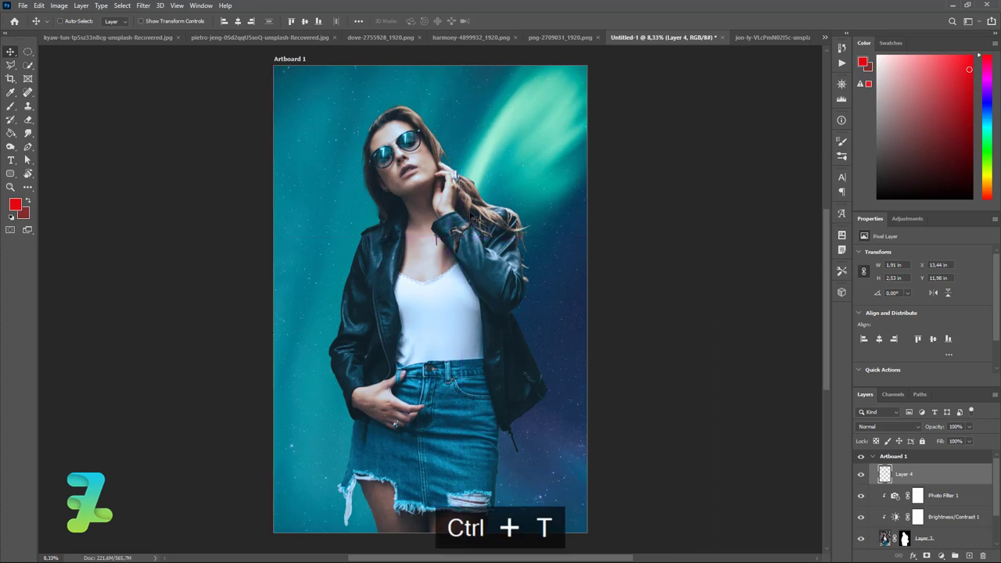
{"action": "left_click_drag", "start_coordinate": [474, 221], "coordinate": [514, 167]}
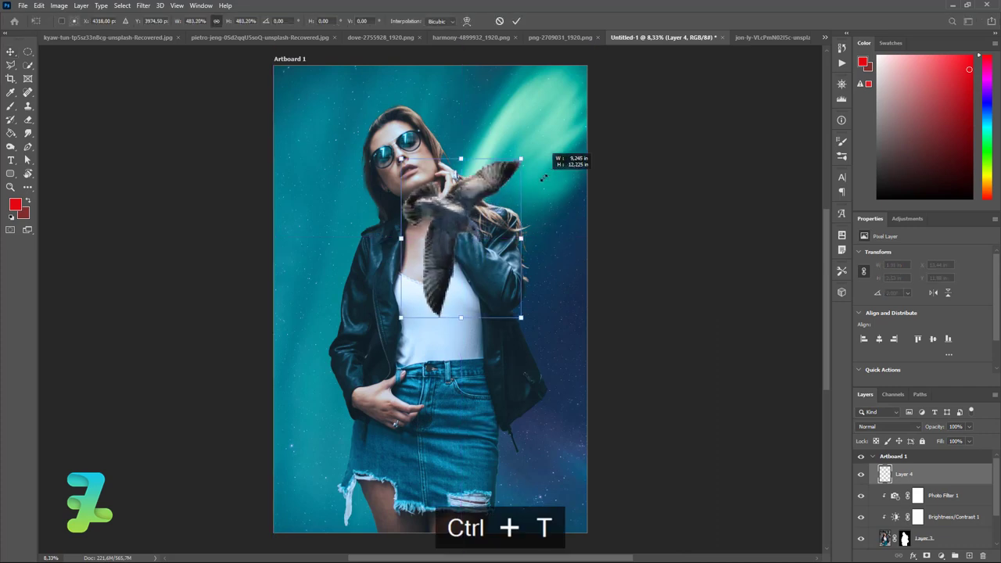
{"action": "left_click_drag", "start_coordinate": [425, 232], "coordinate": [329, 137]}
{"action": "left_click_drag", "start_coordinate": [416, 217], "coordinate": [396, 190]}
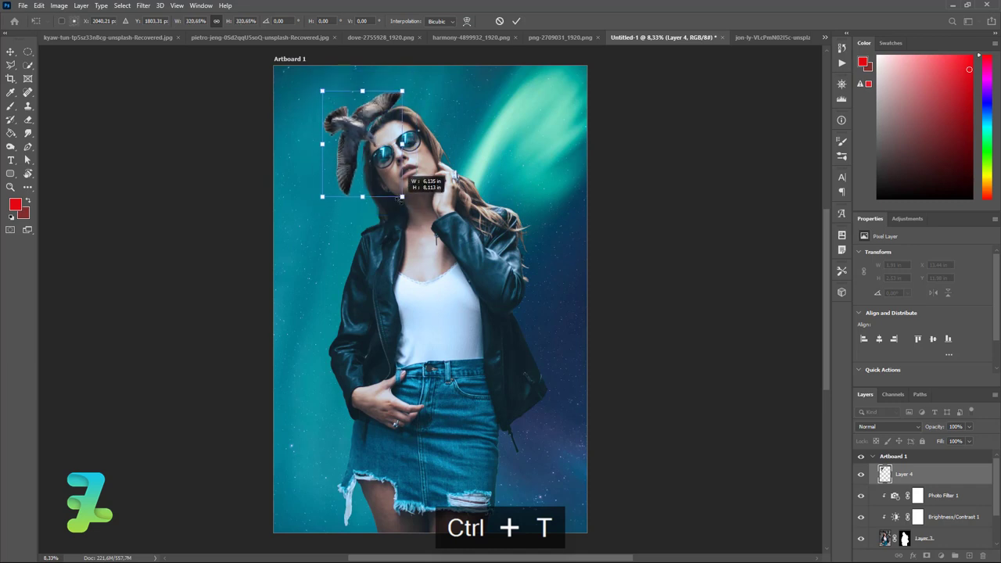
{"action": "left_click_drag", "start_coordinate": [344, 134], "coordinate": [358, 140]}
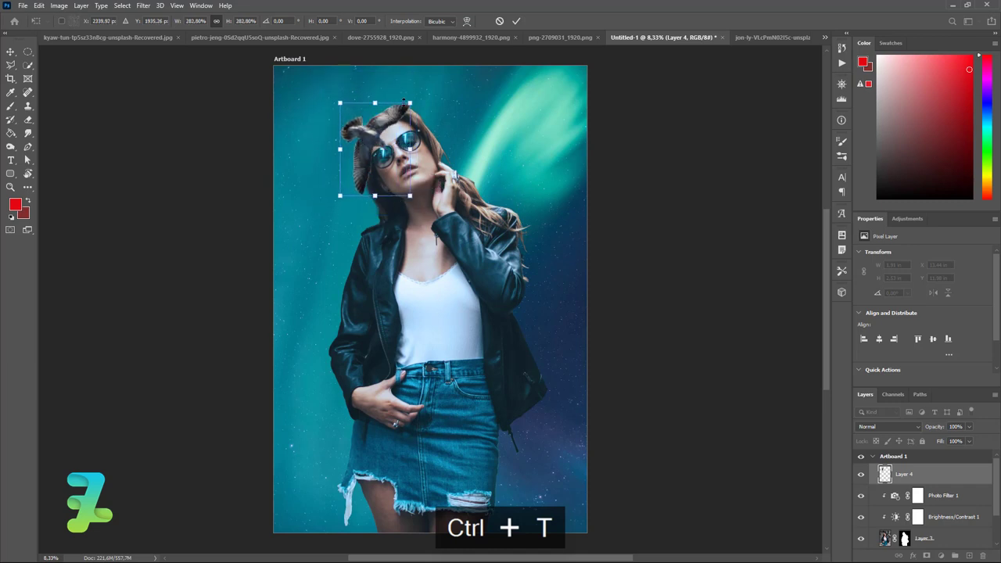
{"action": "mouse_move", "coordinate": [419, 99]}
{"action": "left_mouse_down"}
{"action": "mouse_move", "coordinate": [271, 218]}
{"action": "mouse_move", "coordinate": [477, 80]}
{"action": "mouse_move", "coordinate": [481, 94]}
{"action": "left_mouse_up"}
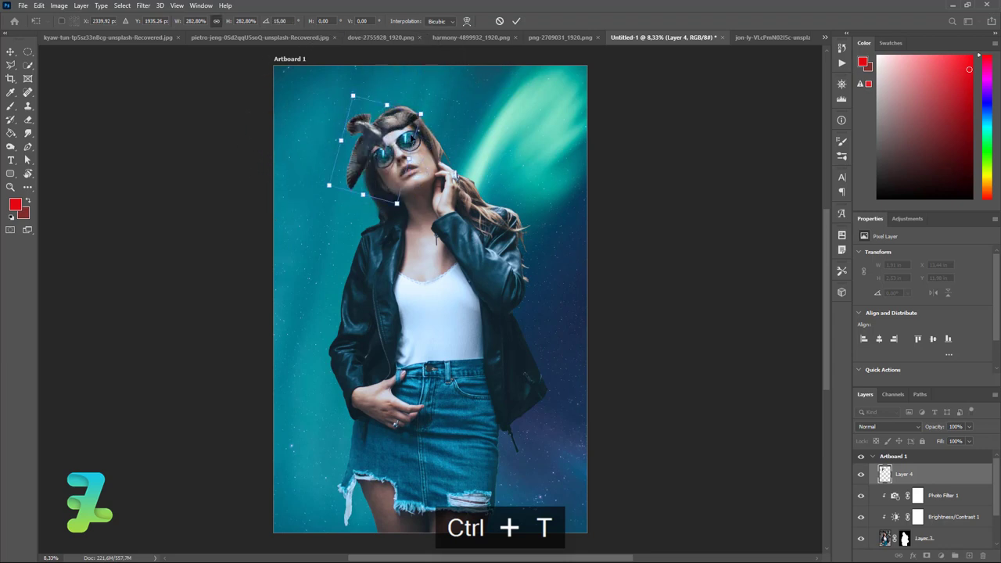
{"action": "mouse_move", "coordinate": [391, 143]}
{"action": "left_mouse_down"}
{"action": "mouse_move", "coordinate": [502, 178]}
{"action": "mouse_move", "coordinate": [518, 197]}
{"action": "mouse_move", "coordinate": [508, 215]}
{"action": "mouse_move", "coordinate": [489, 182]}
{"action": "left_mouse_up"}
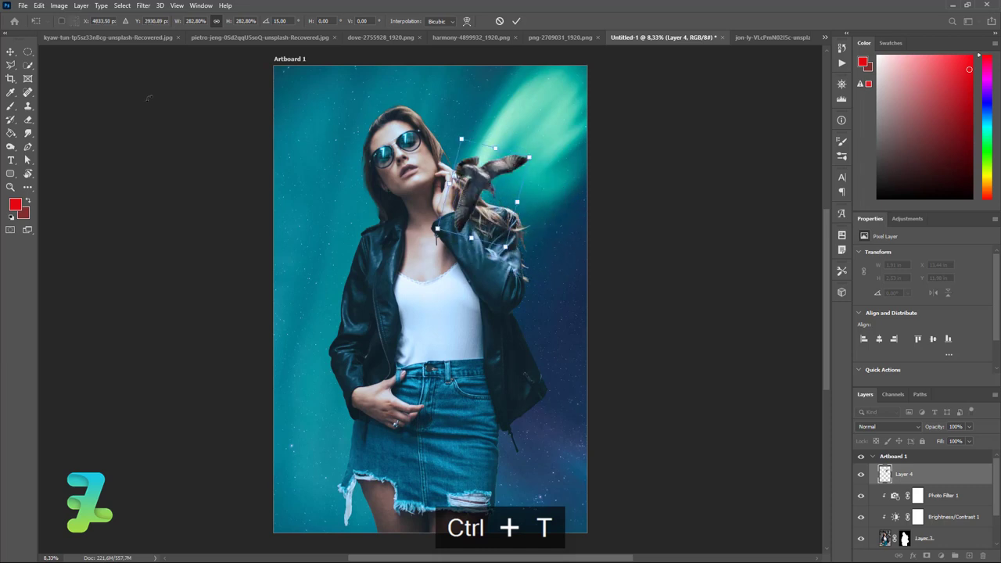
{"action": "key", "text": "Return"}
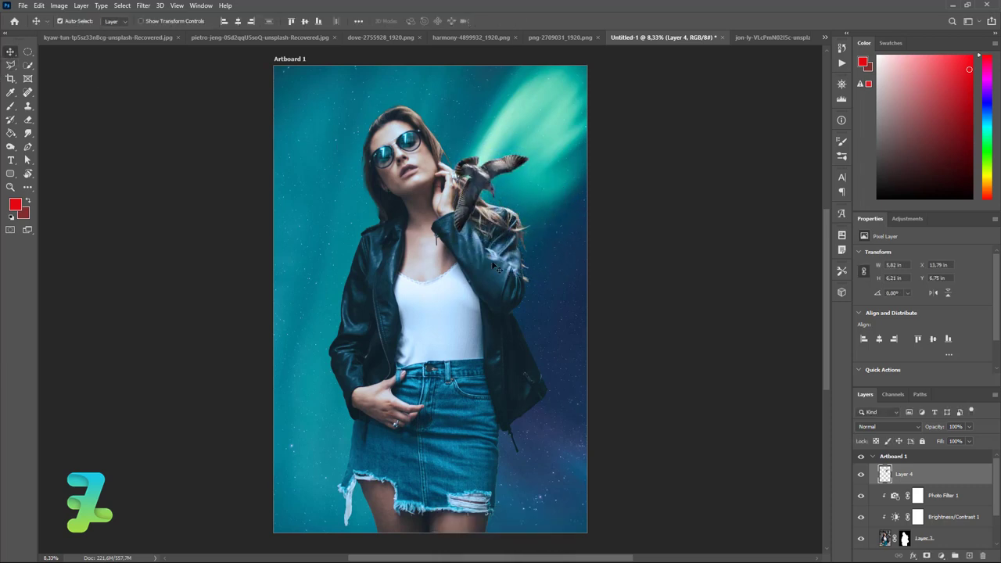
Copy the white rooster onto the poster and move it up from the bottom edge.
{"action": "left_click", "coordinate": [541, 38]}
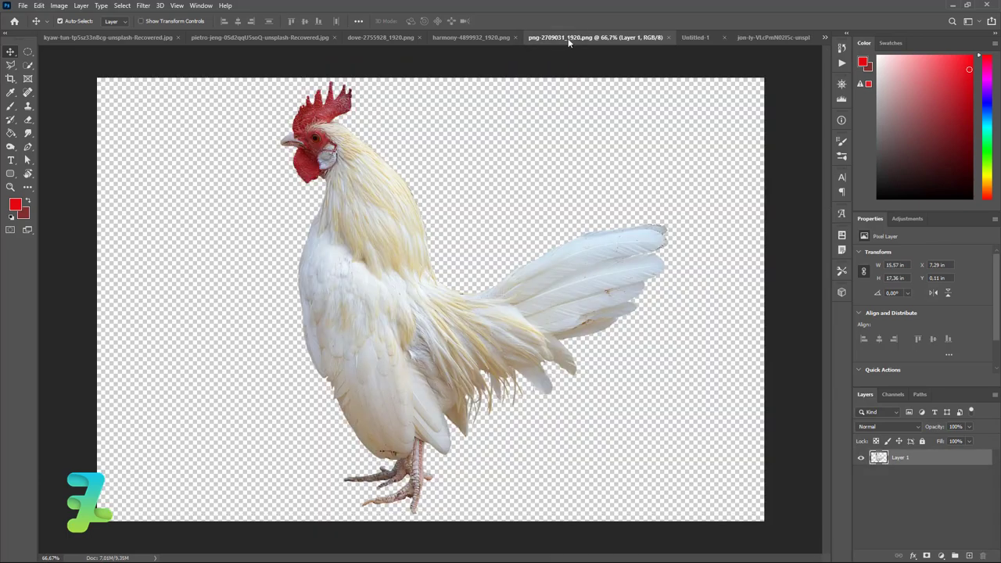
{"action": "right_click", "coordinate": [571, 38]}
{"action": "left_click", "coordinate": [589, 86]}
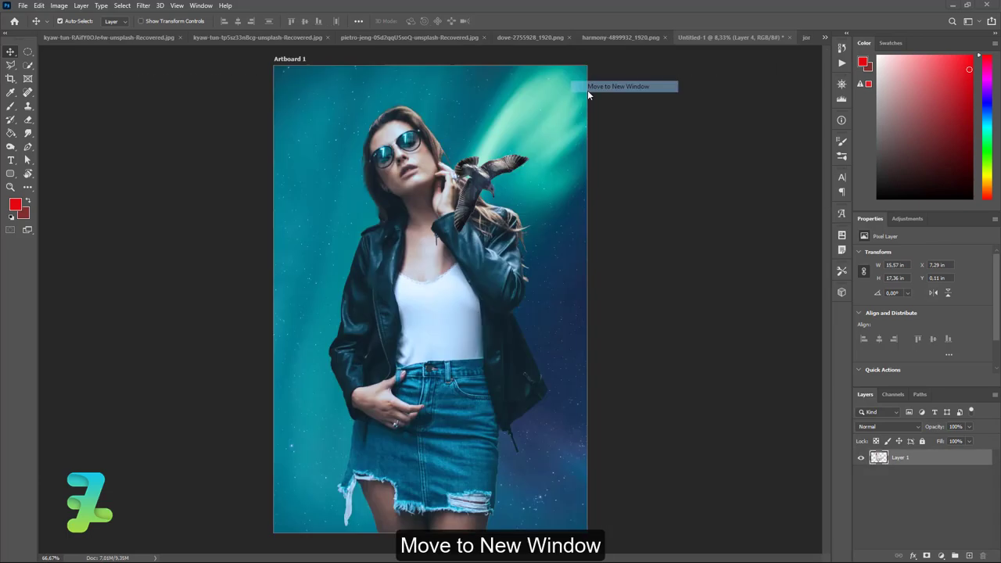
{"action": "left_click_drag", "start_coordinate": [309, 159], "coordinate": [493, 512]}
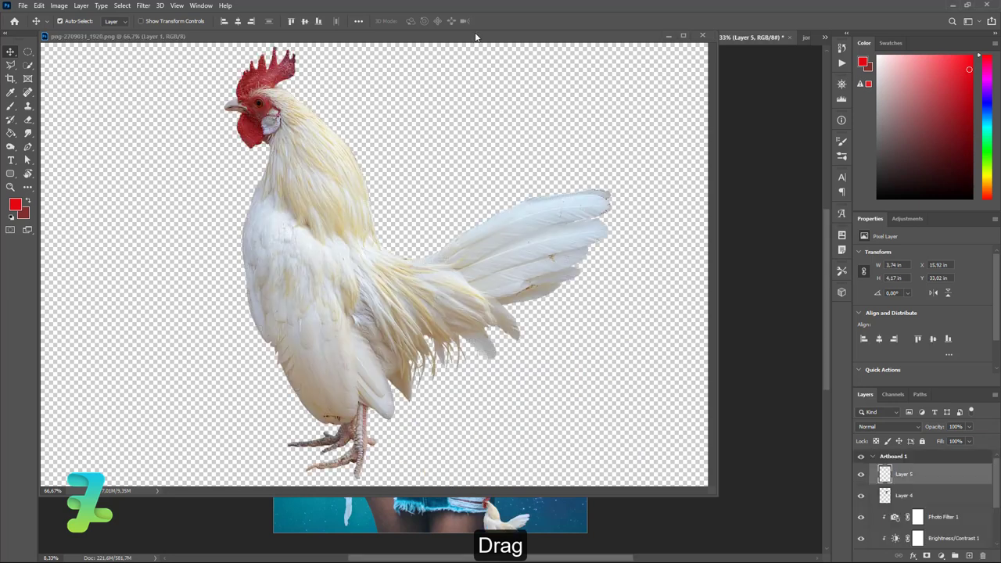
{"action": "mouse_move", "coordinate": [475, 36]}
{"action": "left_mouse_down"}
{"action": "mouse_move", "coordinate": [522, 127]}
{"action": "mouse_move", "coordinate": [482, 111]}
{"action": "left_mouse_up"}
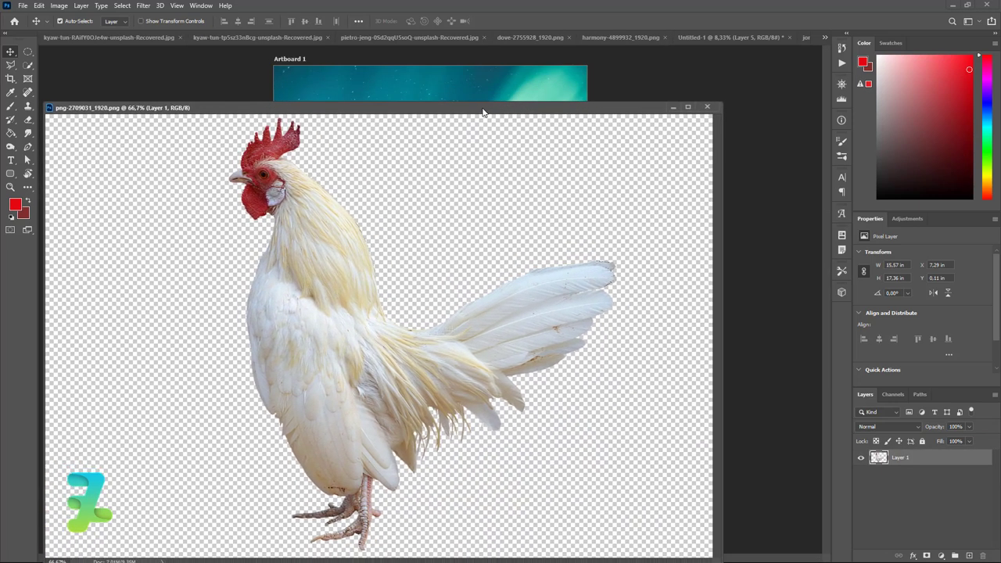
{"action": "left_click", "coordinate": [706, 107]}
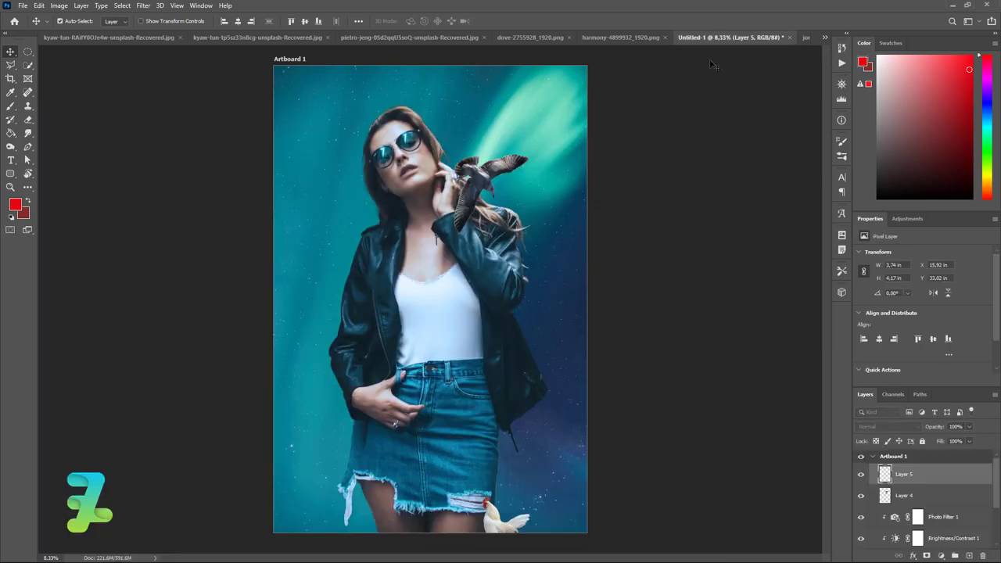
{"action": "left_click_drag", "start_coordinate": [522, 517], "coordinate": [515, 484]}
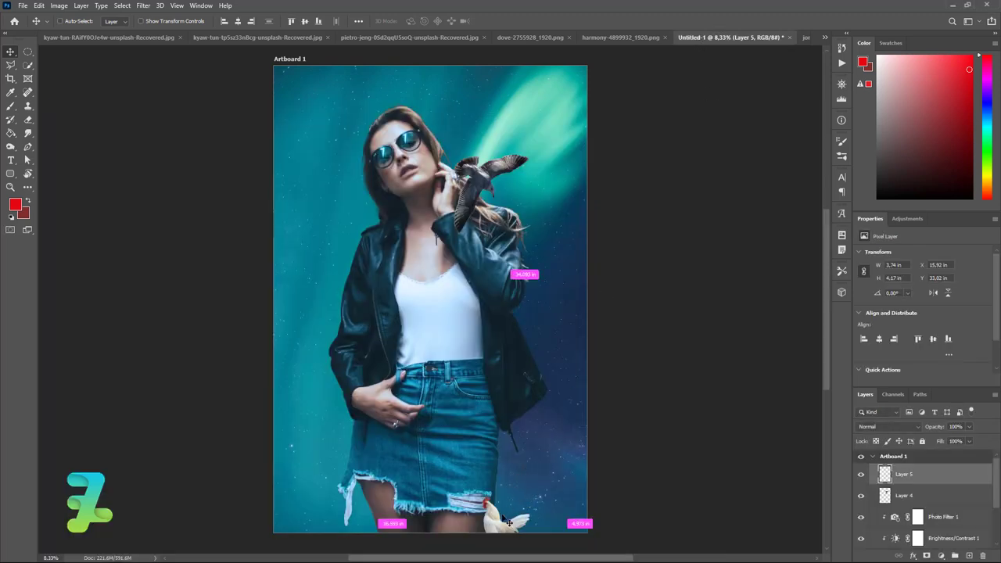
Enlarge the rooster to about 432% in front of the woman's skirt.
{"action": "key", "text": "ctrl+t"}
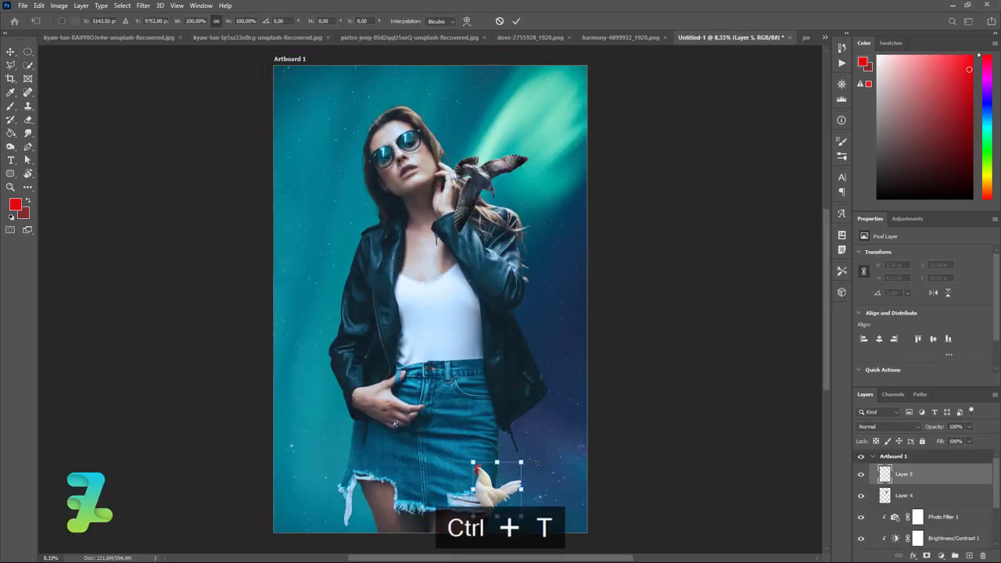
{"action": "left_click_drag", "start_coordinate": [522, 459], "coordinate": [603, 368]}
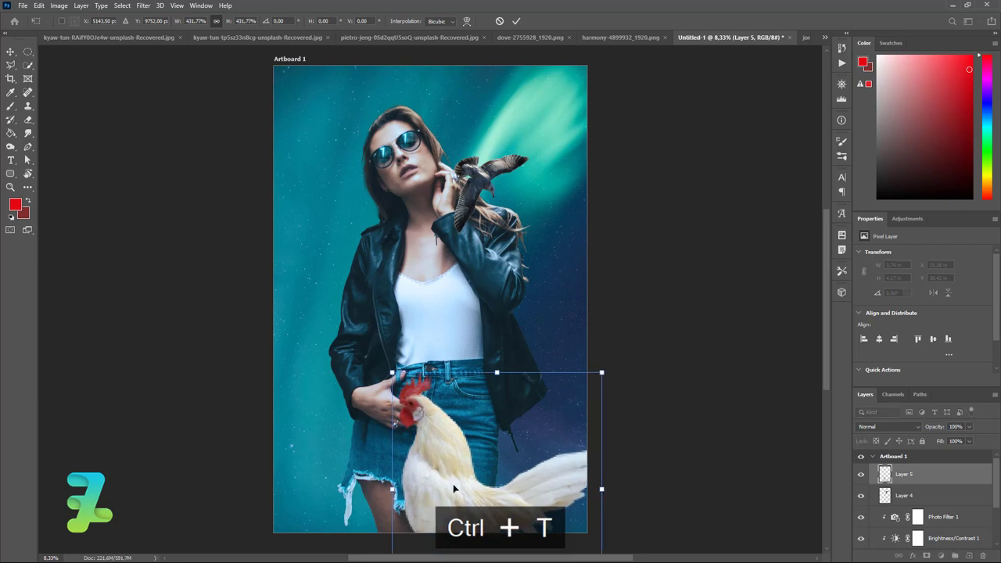
{"action": "mouse_move", "coordinate": [439, 478]}
{"action": "left_mouse_down"}
{"action": "mouse_move", "coordinate": [393, 449]}
{"action": "mouse_move", "coordinate": [369, 468]}
{"action": "mouse_move", "coordinate": [441, 477]}
{"action": "left_mouse_up"}
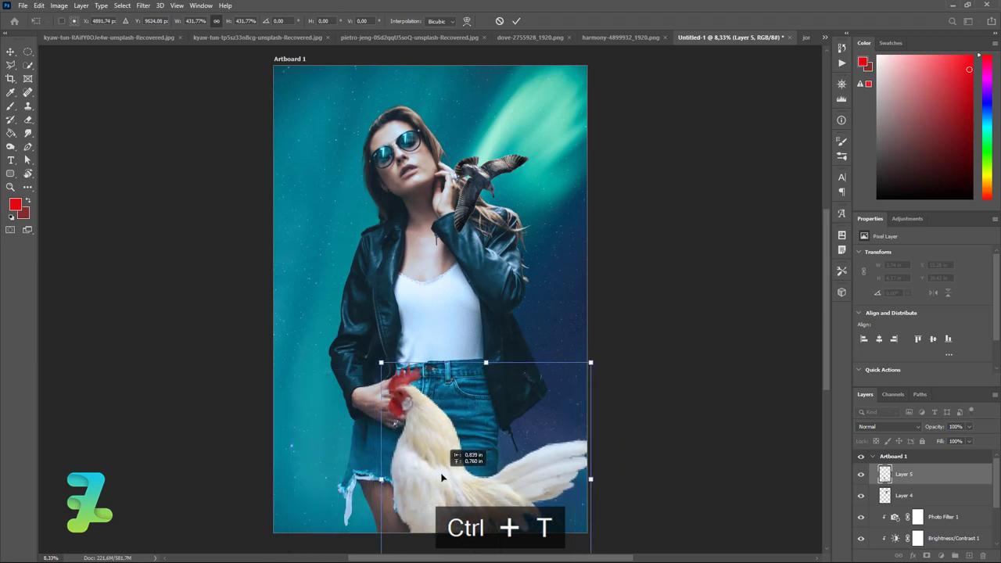
{"action": "left_click", "coordinate": [10, 53]}
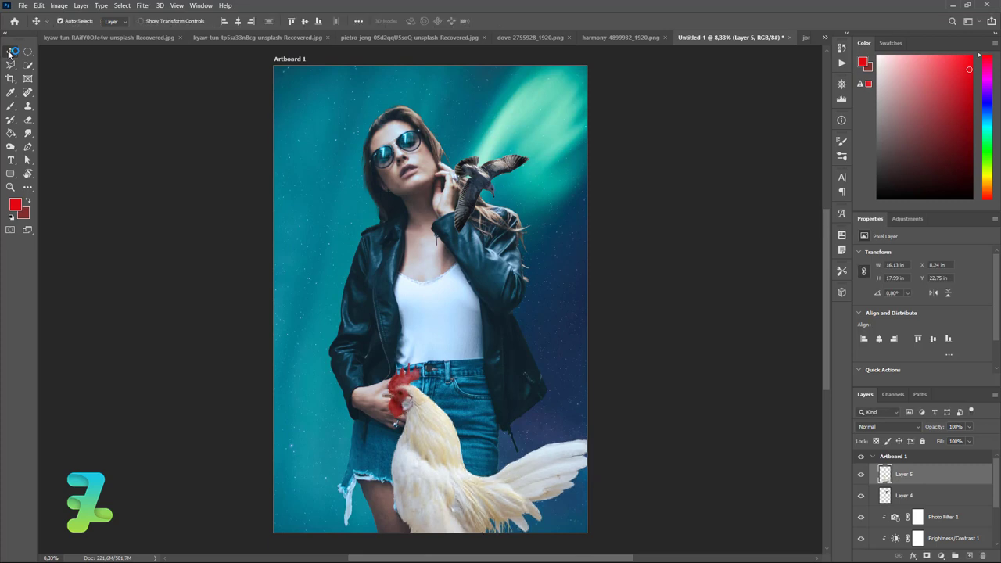
Brighten the shoulder seagull with a Brightness/Contrast adjustment at Brightness 97.
{"action": "left_click", "coordinate": [484, 188]}
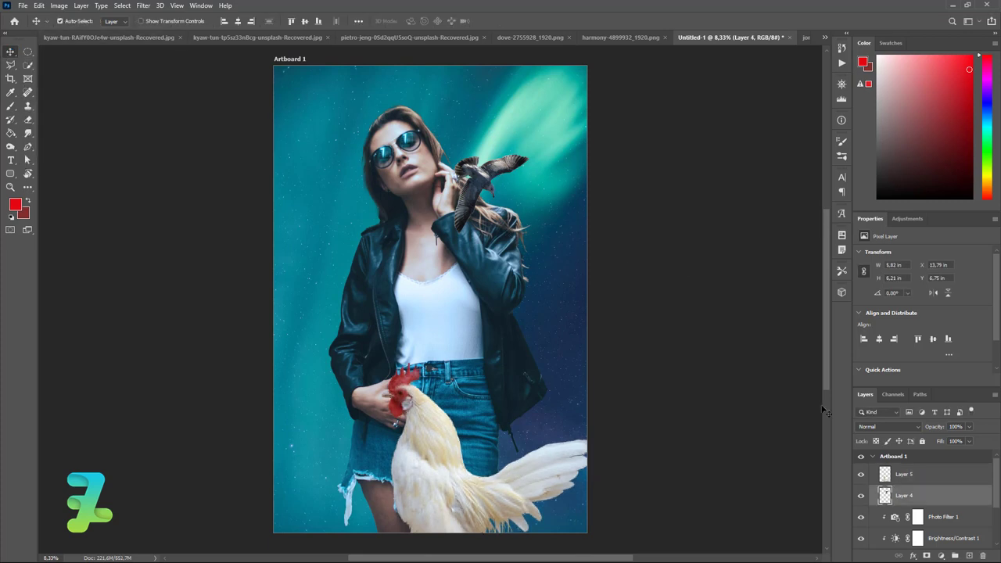
{"action": "left_click", "coordinate": [940, 555]}
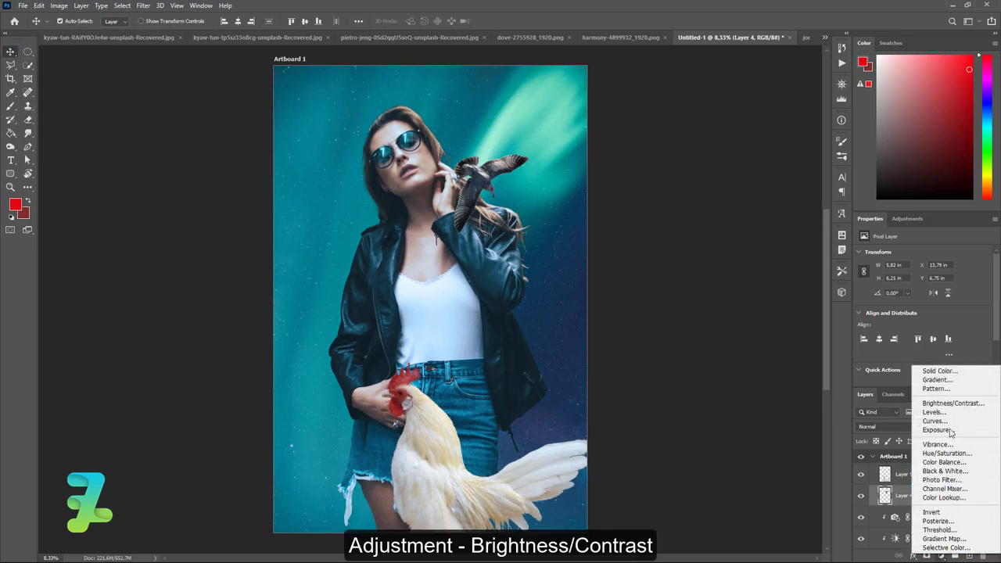
{"action": "left_click", "coordinate": [951, 403]}
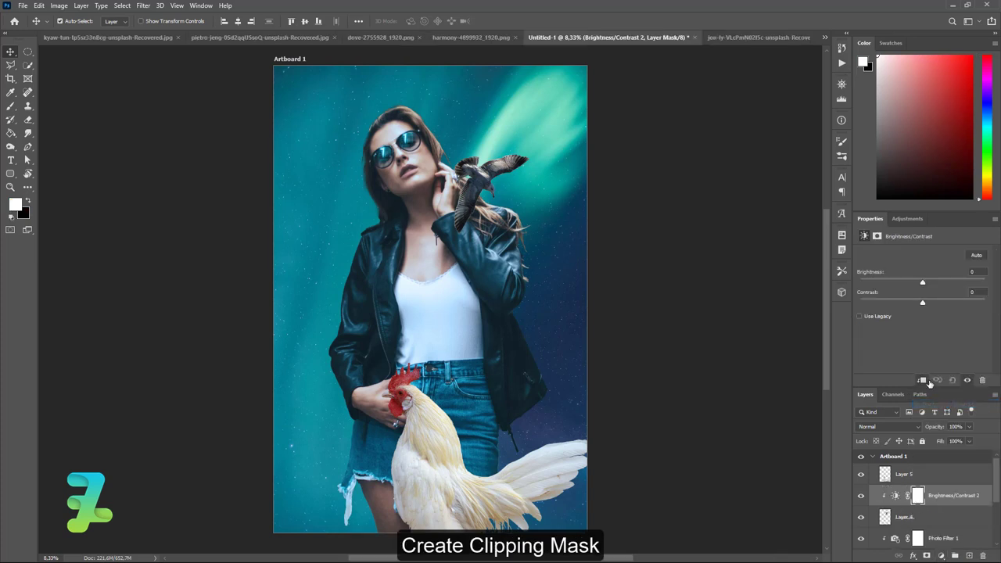
{"action": "left_click_drag", "start_coordinate": [922, 282], "coordinate": [927, 283]}
{"action": "left_click_drag", "start_coordinate": [948, 284], "coordinate": [969, 286]}
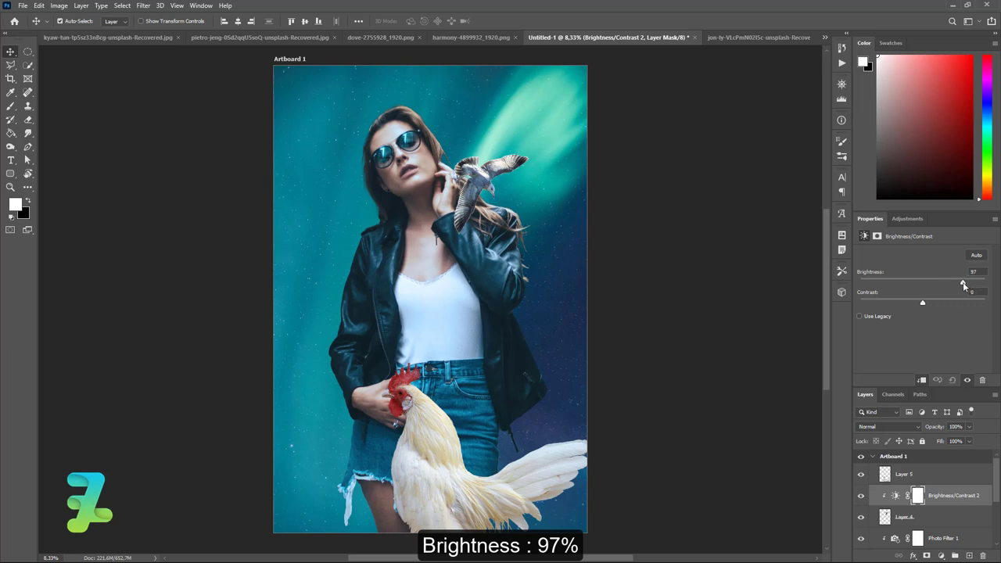
Copy the white dove with the olive sprig into the poster as a new layer.
{"action": "left_click", "coordinate": [438, 36]}
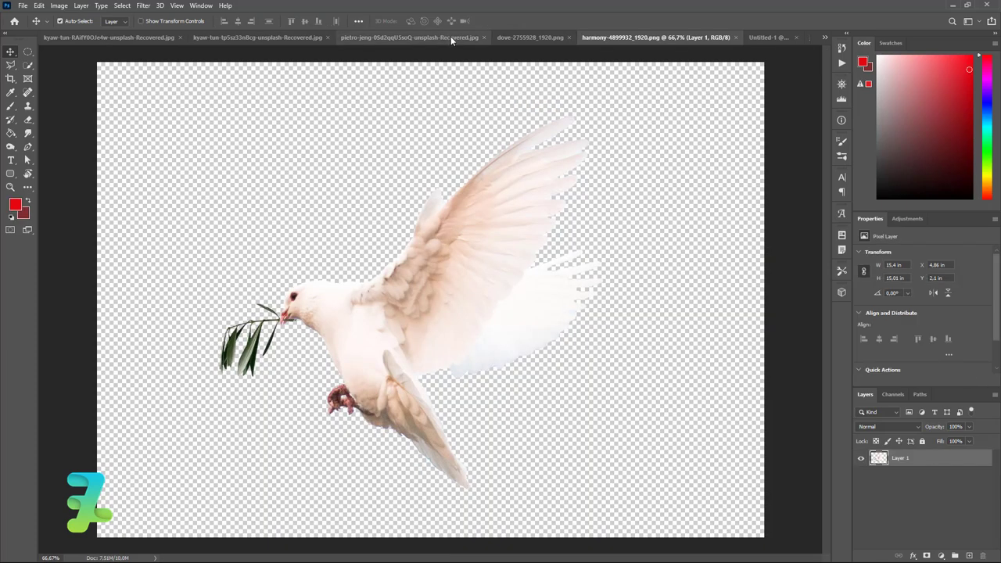
{"action": "right_click", "coordinate": [643, 39]}
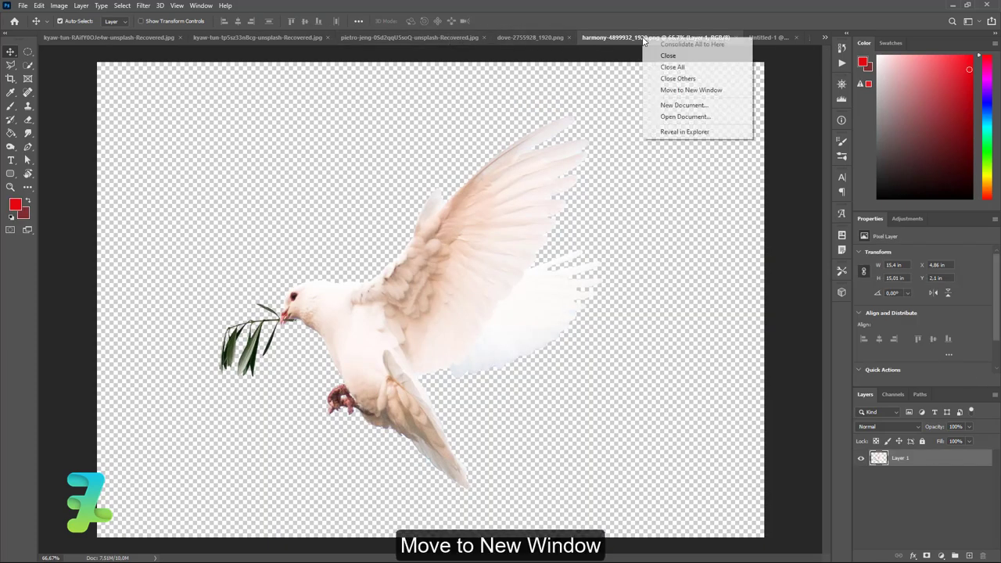
{"action": "left_click", "coordinate": [651, 92]}
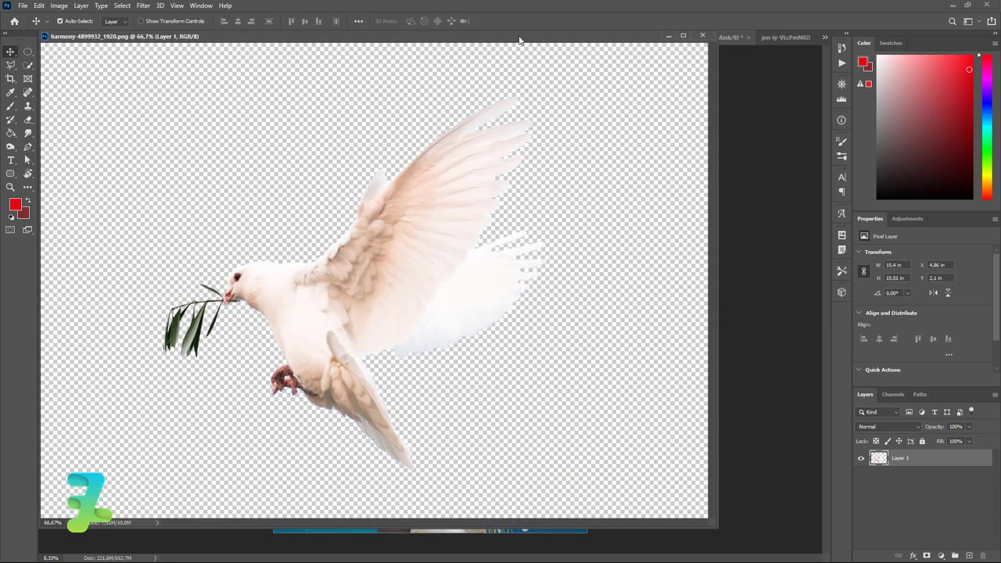
{"action": "left_click_drag", "start_coordinate": [519, 40], "coordinate": [492, 381]}
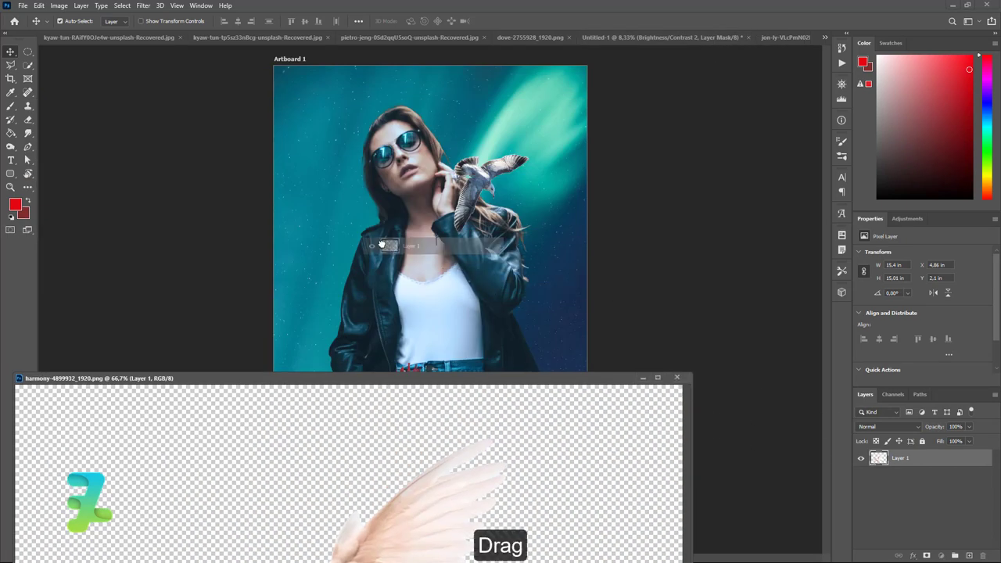
{"action": "left_click_drag", "start_coordinate": [878, 460], "coordinate": [391, 244]}
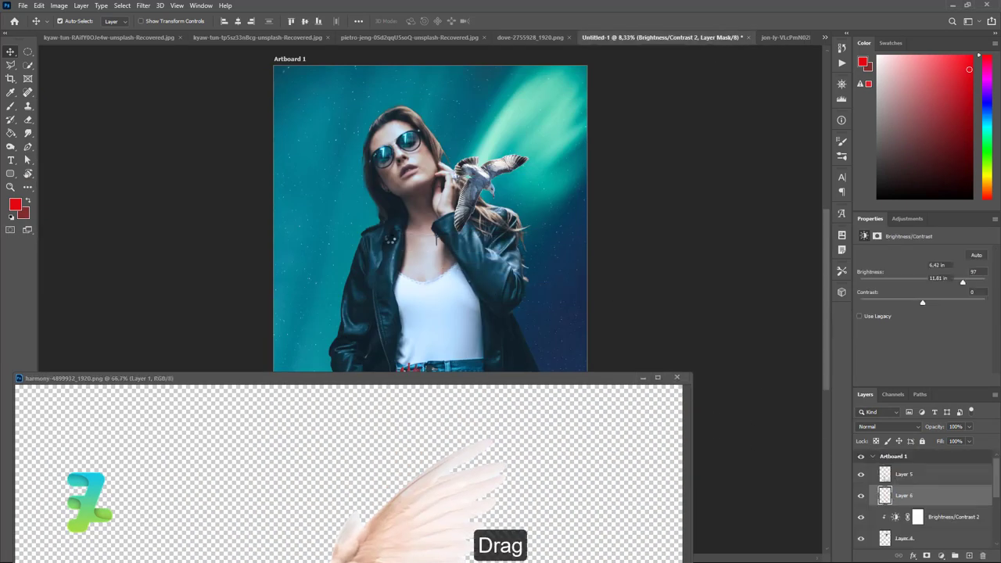
{"action": "left_click", "coordinate": [677, 378]}
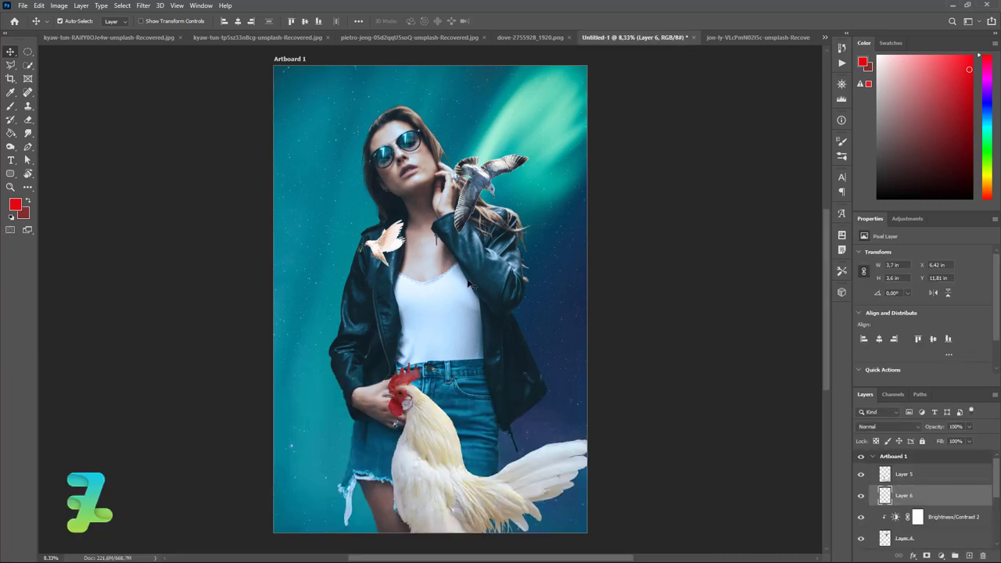
Enlarge the dove, flip it horizontally, and place it top left above the woman's head.
{"action": "key", "text": "ctrl+t"}
{"action": "left_click_drag", "start_coordinate": [406, 220], "coordinate": [435, 197]}
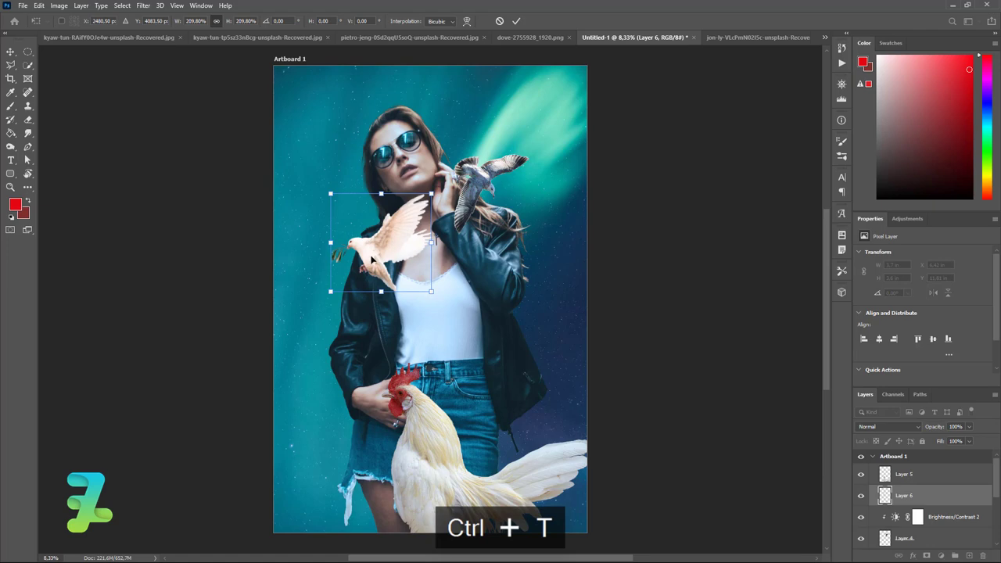
{"action": "left_click_drag", "start_coordinate": [372, 259], "coordinate": [372, 230]}
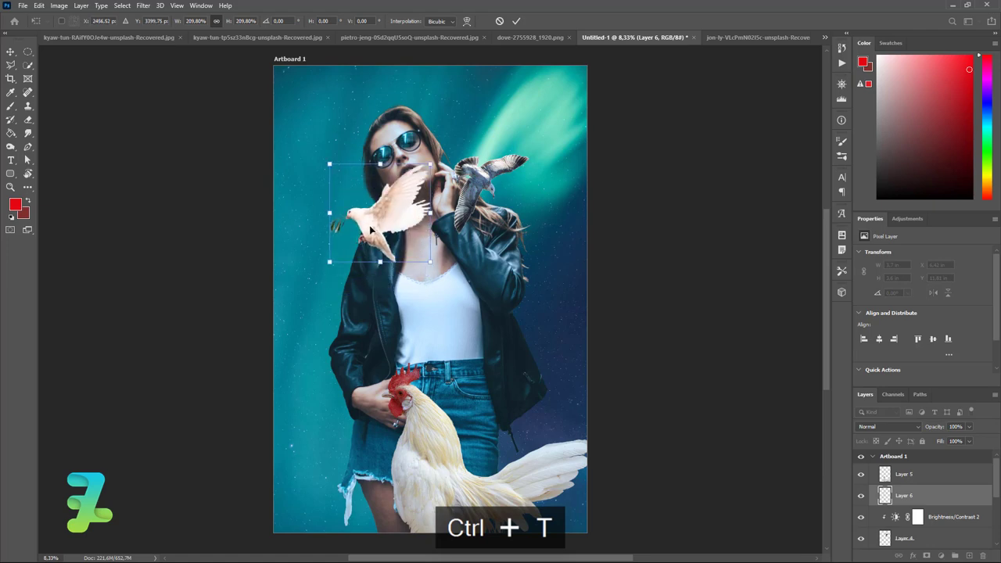
{"action": "key", "text": "Return"}
{"action": "left_click", "coordinate": [38, 5]}
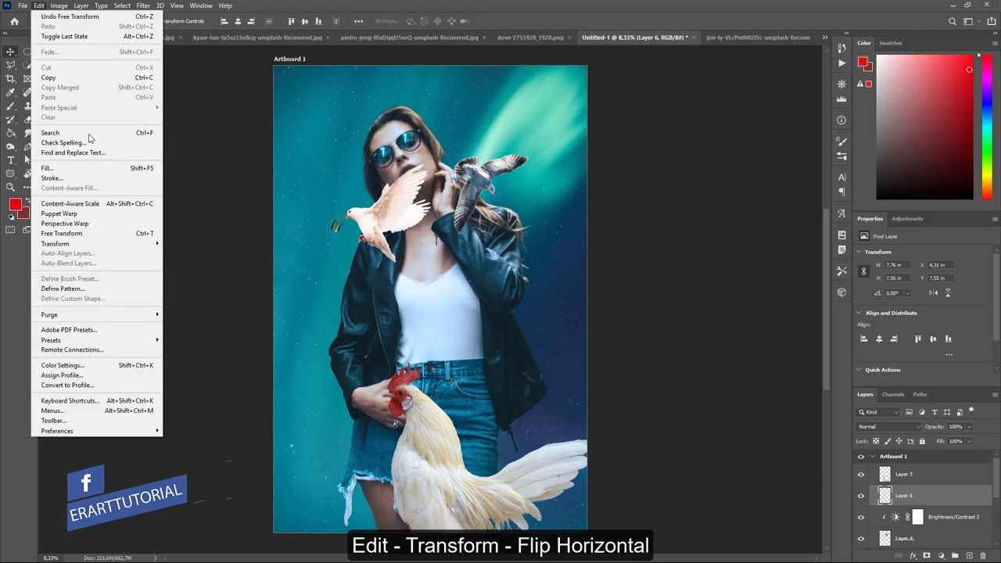
{"action": "left_click", "coordinate": [232, 407]}
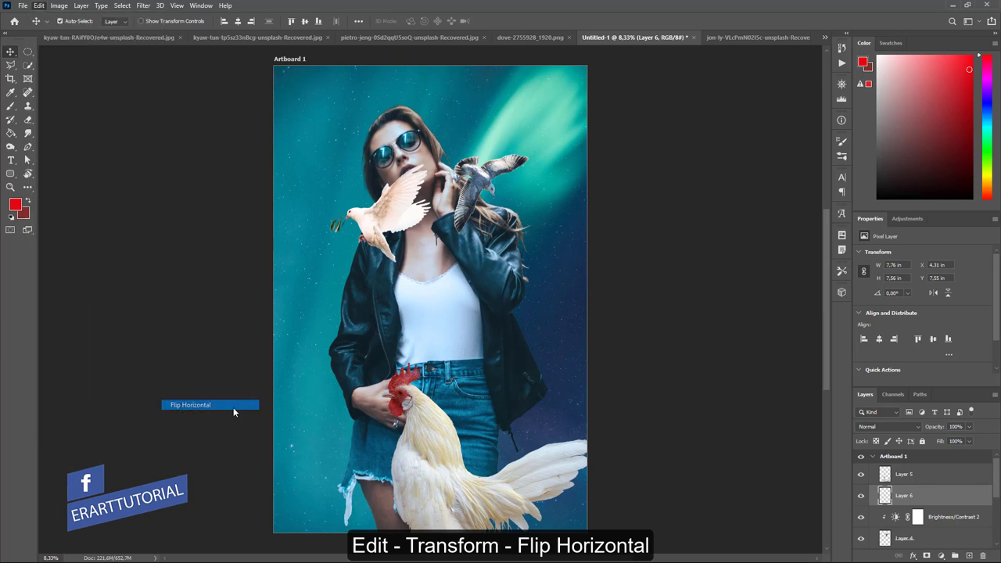
{"action": "mouse_move", "coordinate": [383, 222]}
{"action": "left_mouse_down"}
{"action": "mouse_move", "coordinate": [335, 132]}
{"action": "mouse_move", "coordinate": [346, 123]}
{"action": "left_mouse_up"}
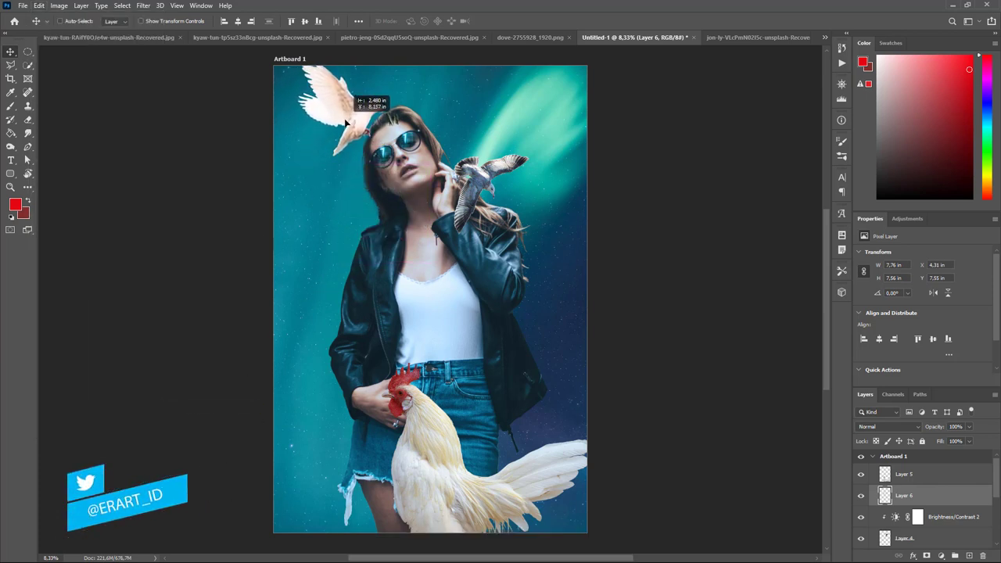
{"action": "mouse_move", "coordinate": [346, 123]}
{"action": "left_mouse_down"}
{"action": "mouse_move", "coordinate": [333, 115]}
{"action": "mouse_move", "coordinate": [366, 116]}
{"action": "left_mouse_up"}
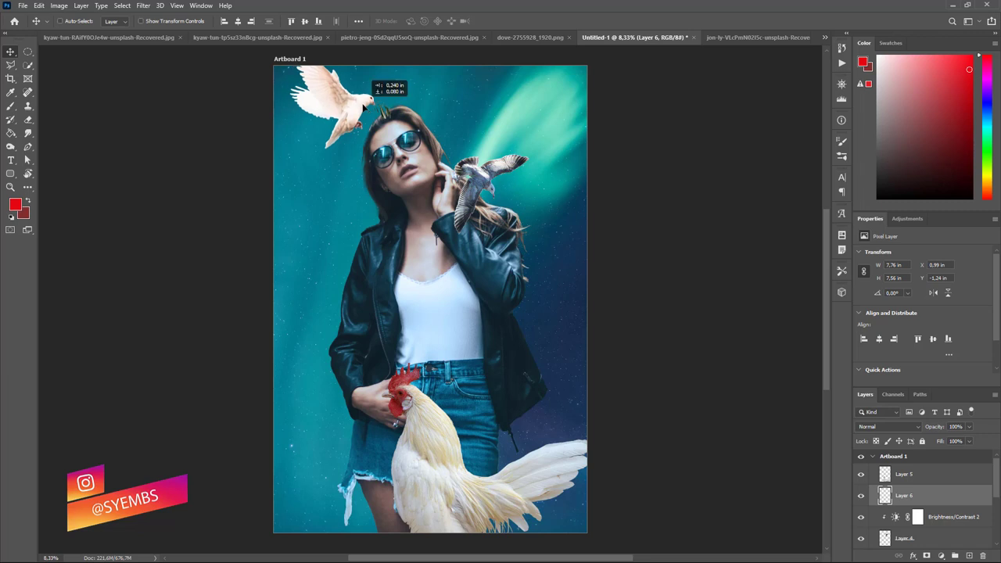
Add a clipped Brightness/Contrast to the dove with brightness -27 and contrast -48.
{"action": "left_click", "coordinate": [941, 554]}
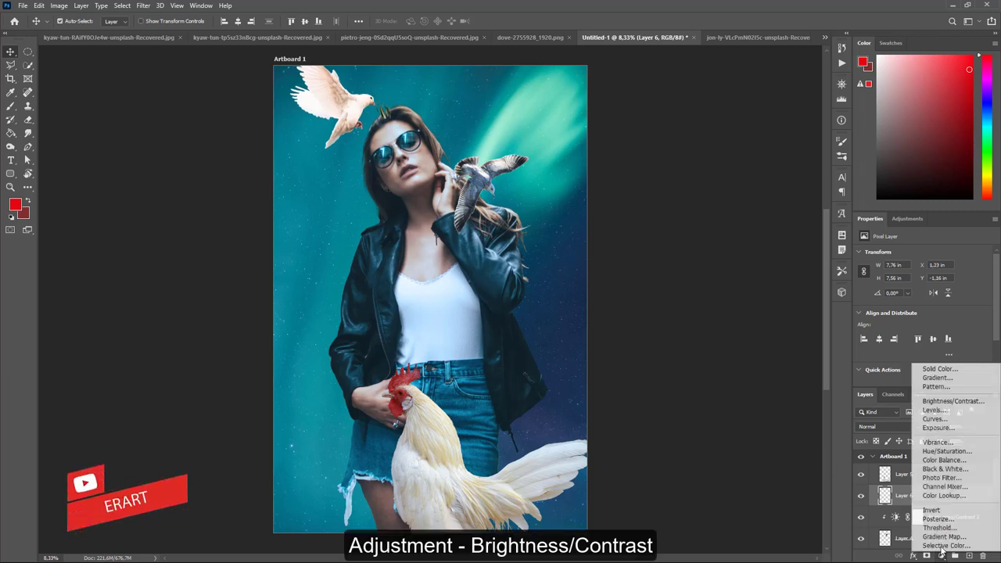
{"action": "left_click", "coordinate": [940, 403]}
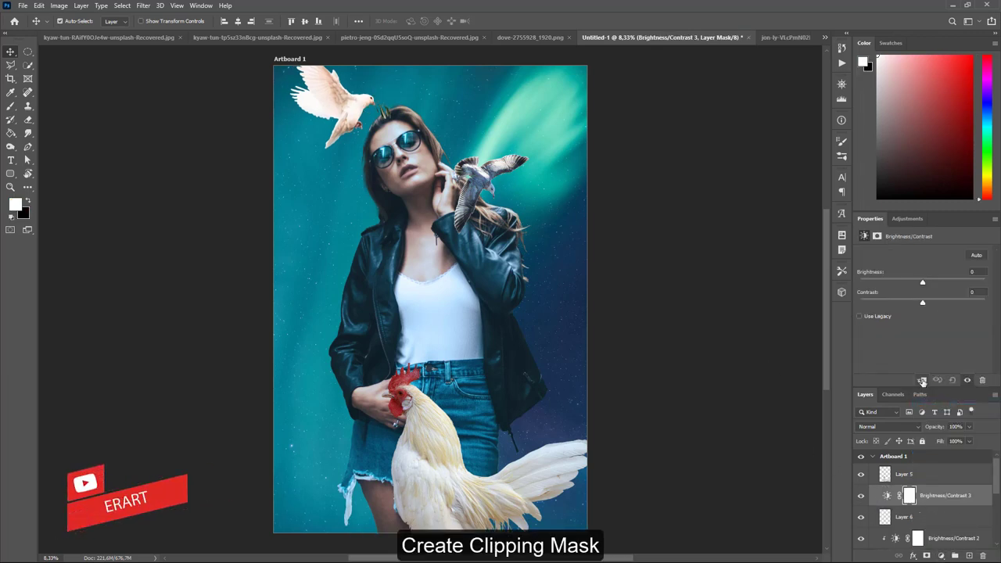
{"action": "left_click", "coordinate": [922, 379]}
{"action": "left_click_drag", "start_coordinate": [898, 305], "coordinate": [862, 305]}
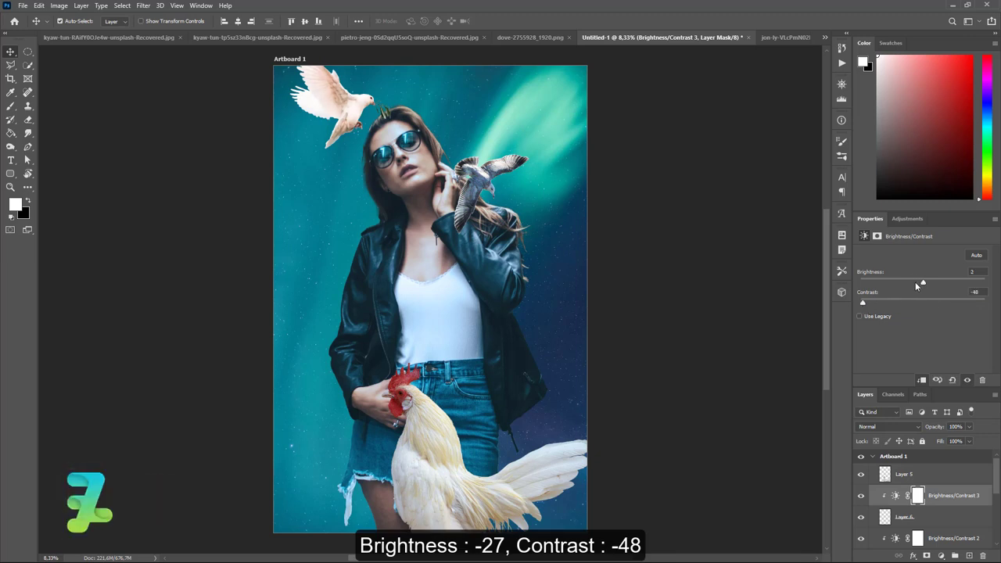
{"action": "left_click_drag", "start_coordinate": [914, 281], "coordinate": [911, 282]}
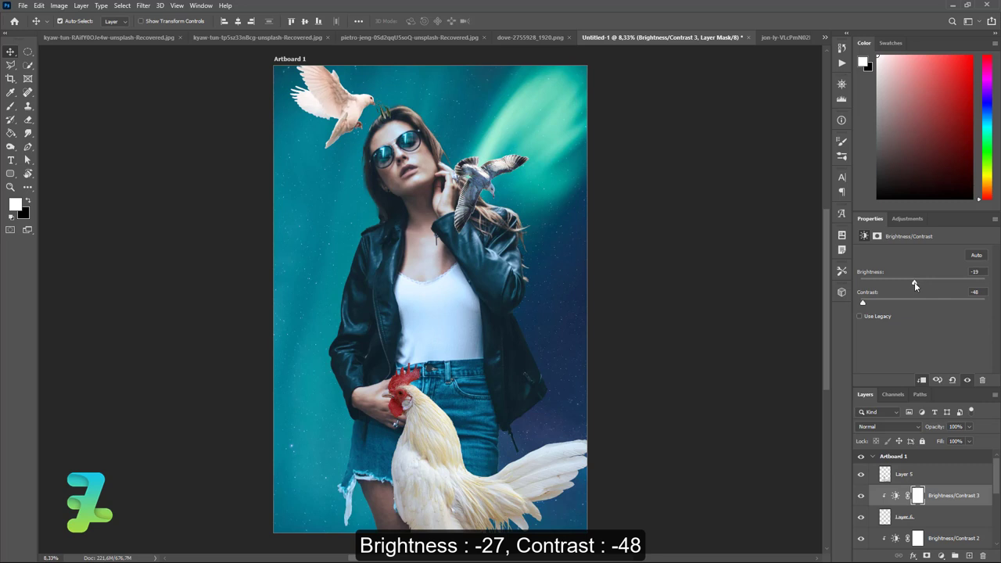
Add a clipped Exposure adjustment: Exposure -0.08, Offset +0.0774, Gamma 1.07.
{"action": "left_click", "coordinate": [941, 555]}
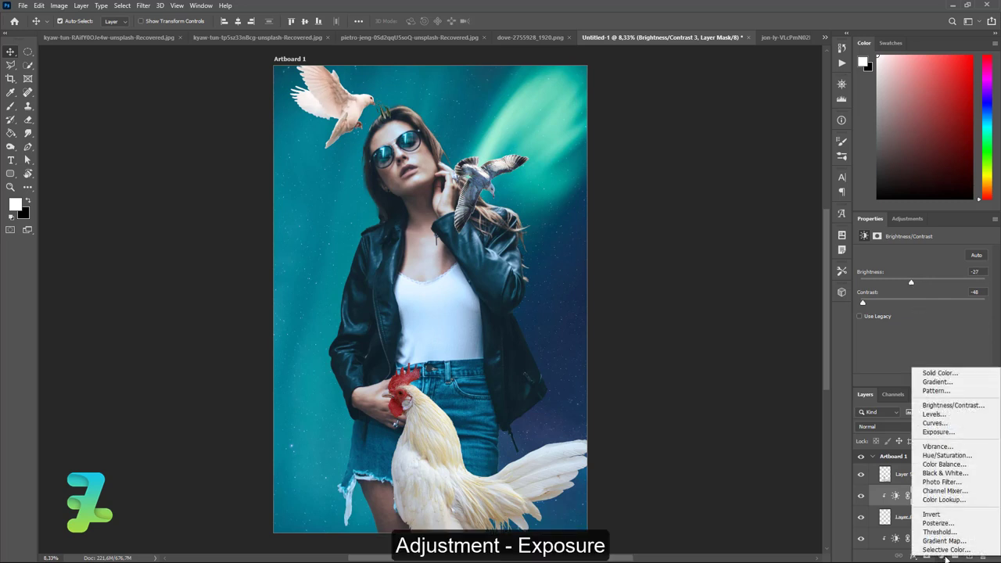
{"action": "left_click", "coordinate": [937, 431]}
{"action": "left_click", "coordinate": [922, 380]}
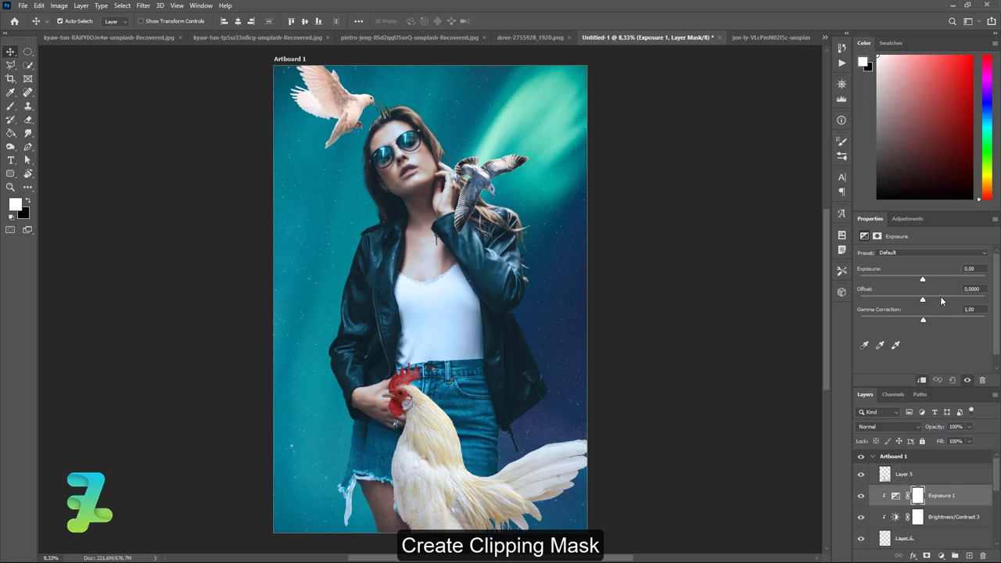
{"action": "mouse_move", "coordinate": [919, 277]}
{"action": "left_mouse_down"}
{"action": "mouse_move", "coordinate": [932, 301]}
{"action": "mouse_move", "coordinate": [921, 323]}
{"action": "left_mouse_up"}
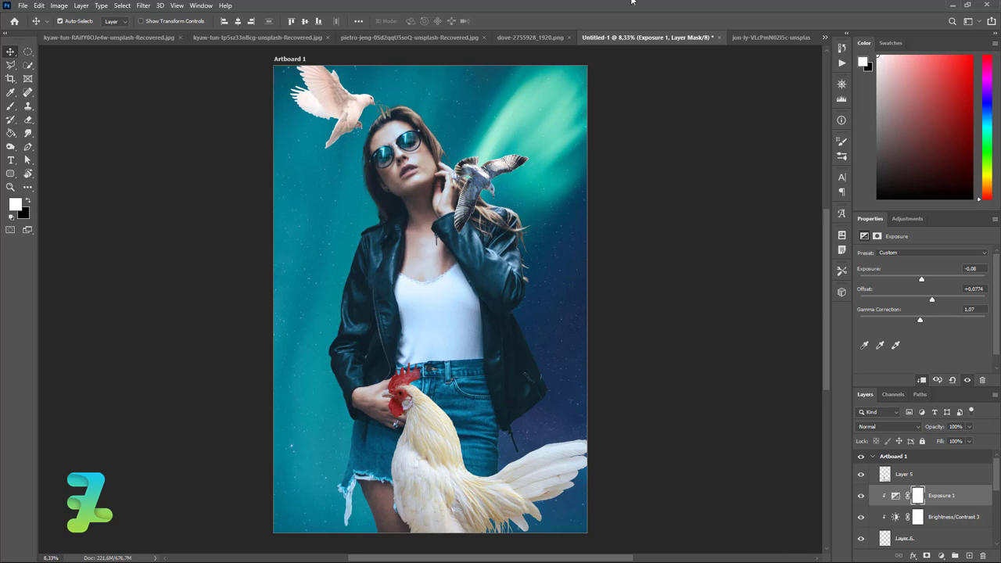
Zoom in on the dove and trace a Pen path around the leafy twig in its beak.
{"action": "left_click", "coordinate": [28, 146]}
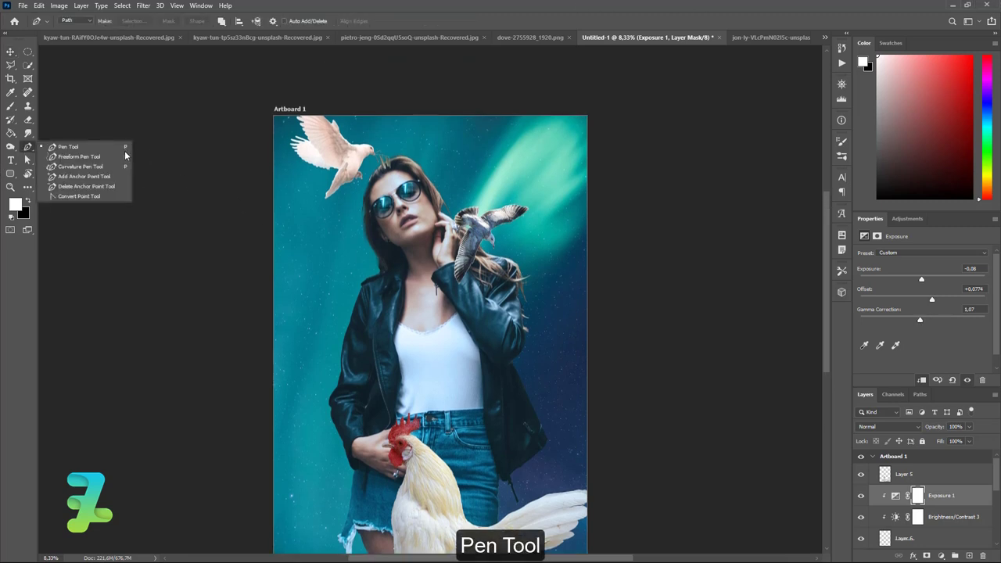
{"action": "left_click", "coordinate": [127, 161]}
{"action": "scroll", "coordinate": [126, 161], "scroll_direction": "up", "scroll_amount": 3}
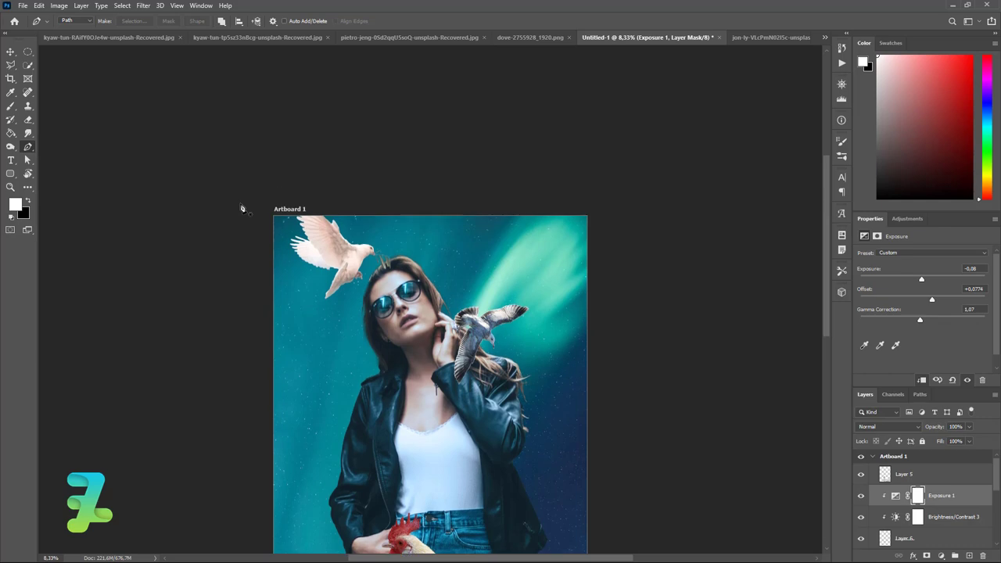
{"action": "key", "text": "ctrl+equal"}
{"action": "key", "text": "ctrl+equal"}
{"action": "key", "text": "ctrl+equal"}
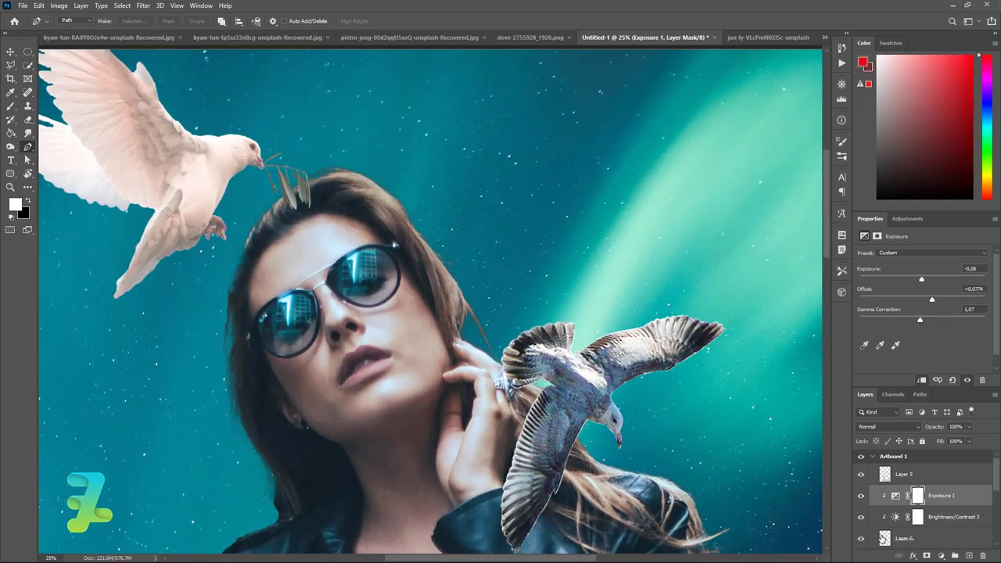
{"action": "left_click", "coordinate": [884, 538]}
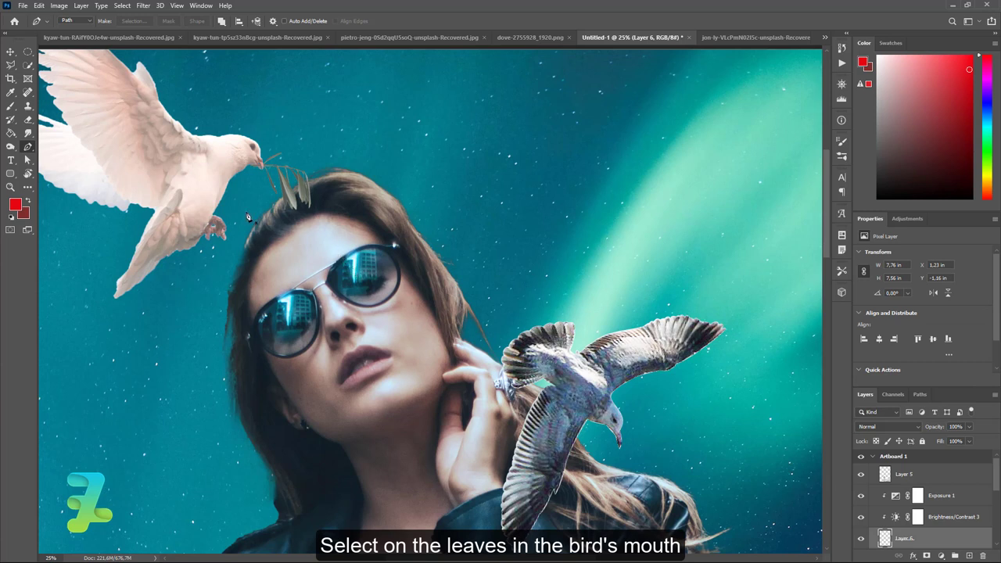
{"action": "left_click", "coordinate": [262, 172]}
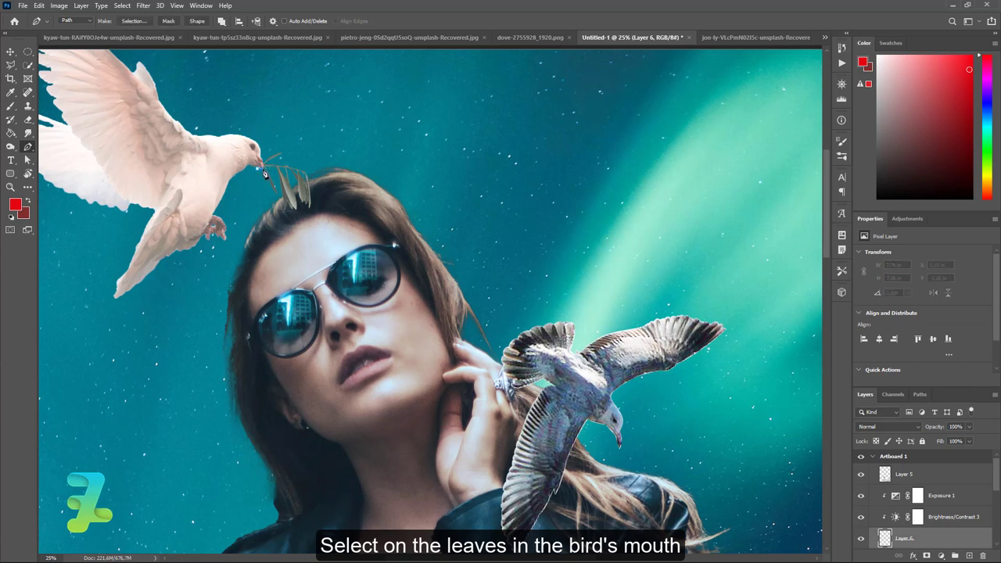
{"action": "left_click", "coordinate": [265, 169]}
{"action": "key", "text": "ctrl+z"}
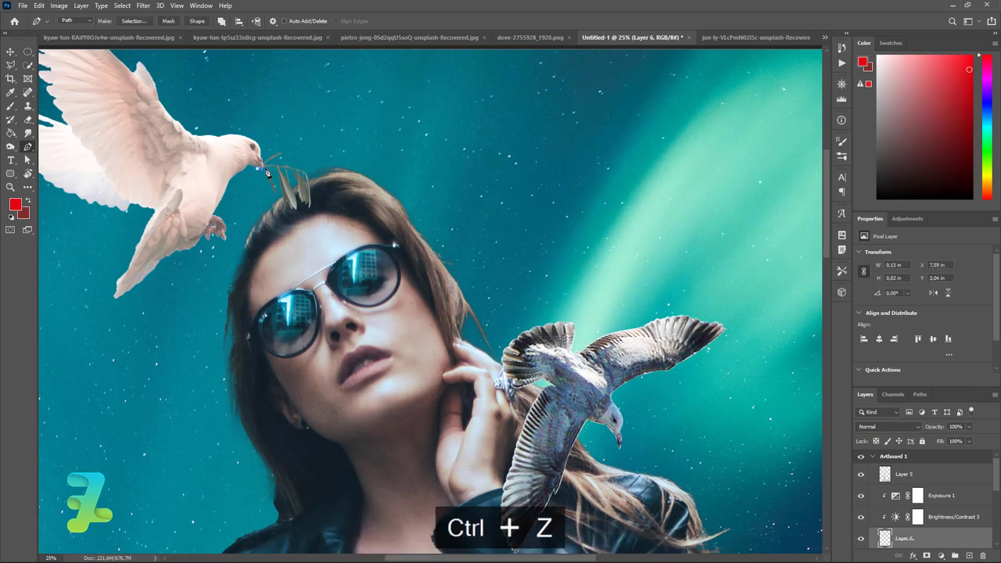
{"action": "left_click_drag", "start_coordinate": [336, 194], "coordinate": [336, 207]}
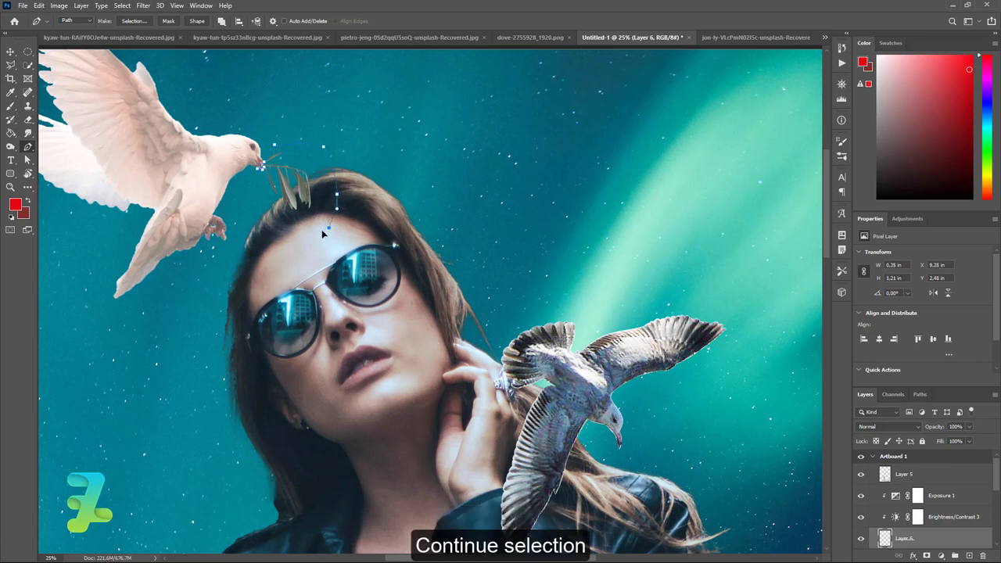
Turn the path into a selection, delete the twig, deselect, and zoom out to the full artboard.
{"action": "right_click", "coordinate": [272, 200]}
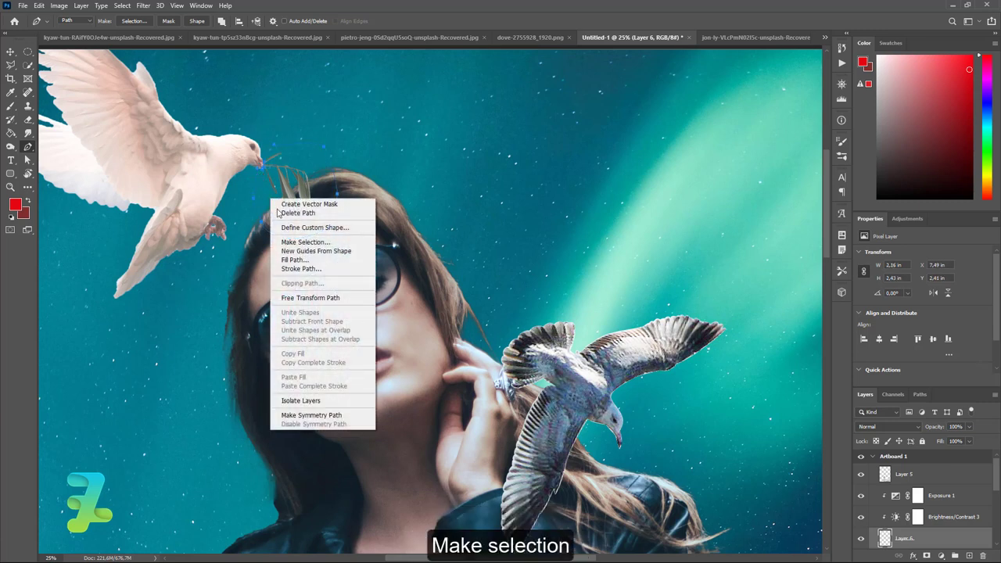
{"action": "left_click", "coordinate": [287, 242]}
{"action": "key", "text": "Return"}
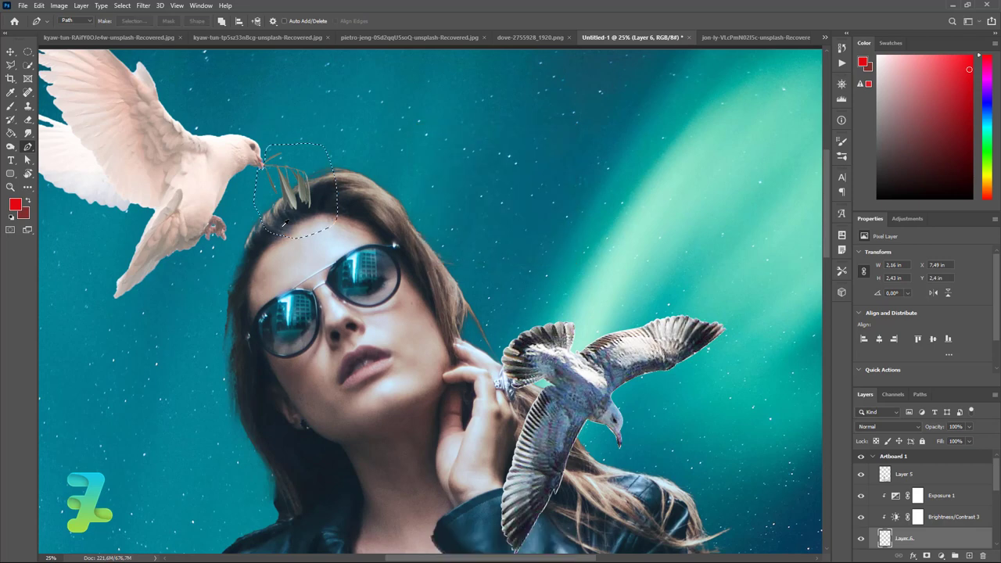
{"action": "key", "text": "Delete"}
{"action": "key", "text": "ctrl+d"}
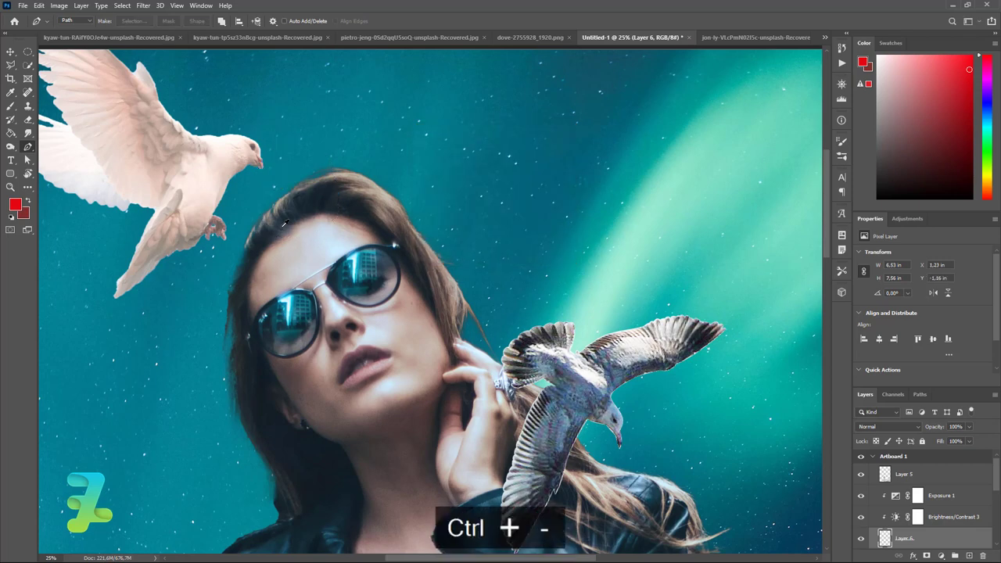
{"action": "key", "text": "ctrl+minus"}
{"action": "key", "text": "ctrl+minus"}
{"action": "key", "text": "ctrl+minus"}
{"action": "key", "text": "ctrl+minus"}
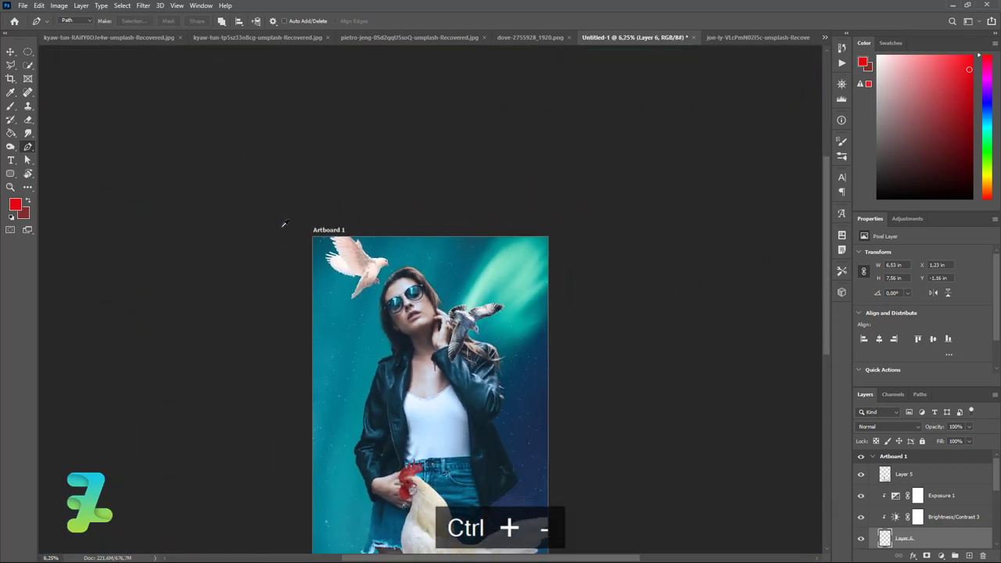
{"action": "scroll", "coordinate": [283, 233], "scroll_direction": "down", "scroll_amount": 2}
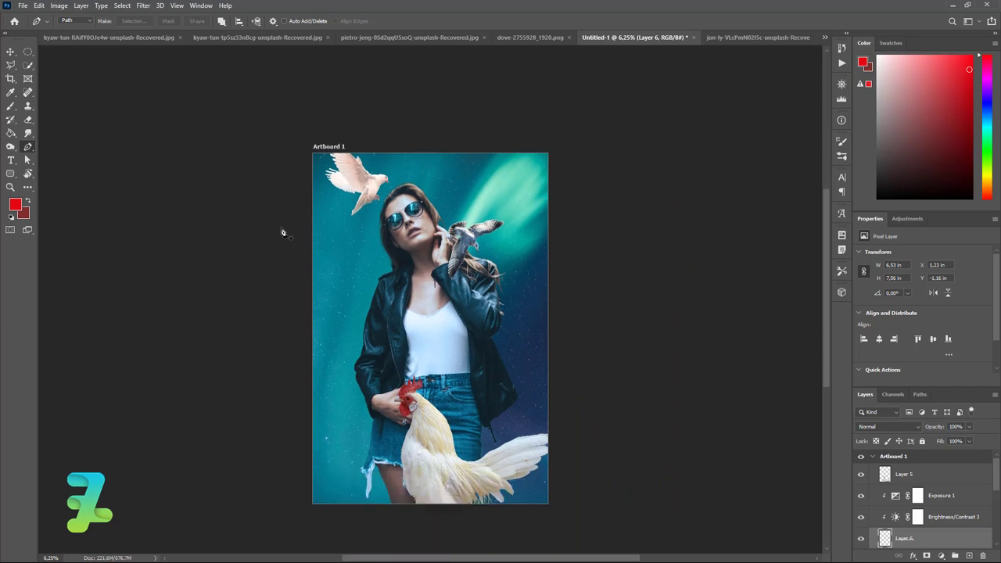
Nudge the upper dove right and copy the second dove image into the poster.
{"action": "left_click", "coordinate": [10, 51]}
{"action": "left_click_drag", "start_coordinate": [335, 178], "coordinate": [360, 182]}
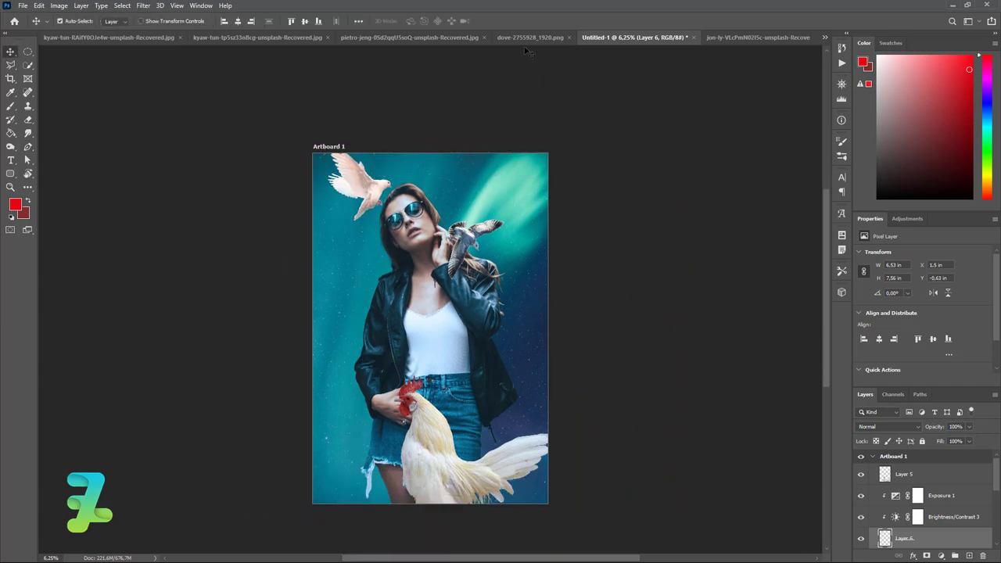
{"action": "left_click", "coordinate": [521, 39]}
{"action": "right_click", "coordinate": [538, 37]}
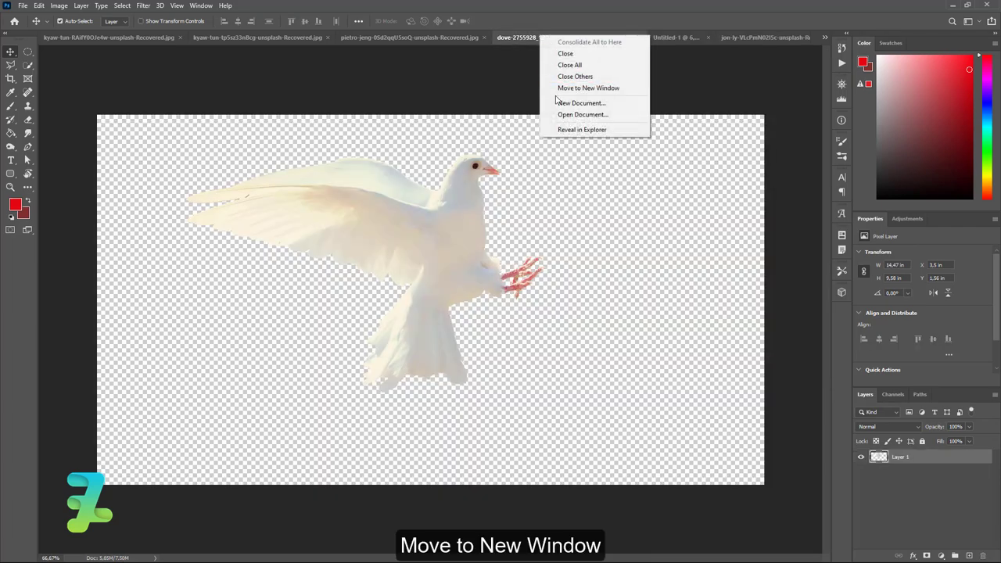
{"action": "left_click", "coordinate": [559, 88]}
{"action": "left_click_drag", "start_coordinate": [421, 139], "coordinate": [511, 461]}
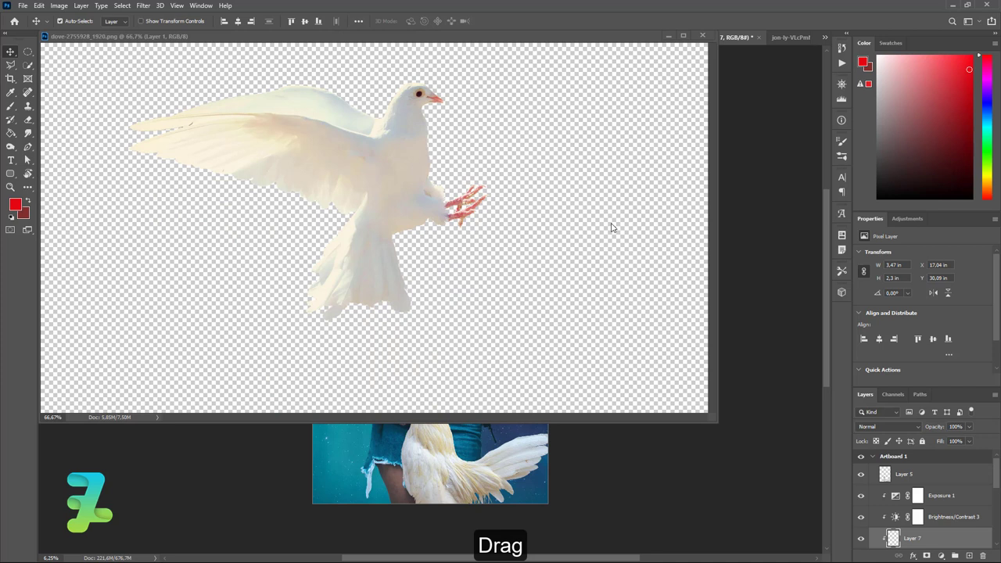
{"action": "left_click", "coordinate": [702, 36]}
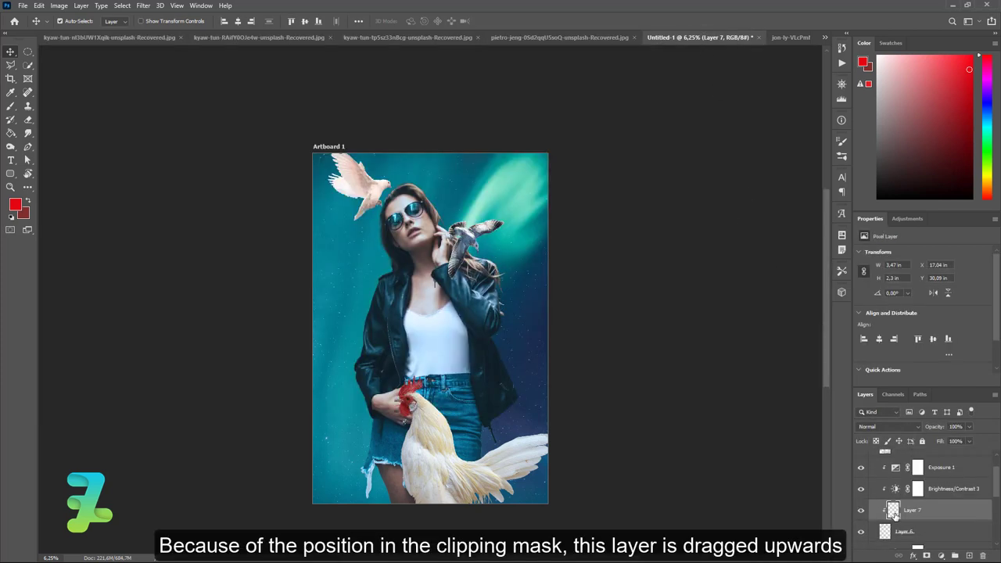
Move Layer 7 to the top, enlarge and tilt the dove about 30°, and set it on her chest.
{"action": "mouse_move", "coordinate": [896, 522]}
{"action": "left_mouse_down"}
{"action": "mouse_move", "coordinate": [902, 408]}
{"action": "mouse_move", "coordinate": [902, 467]}
{"action": "left_mouse_up"}
{"action": "key", "text": "ctrl+t"}
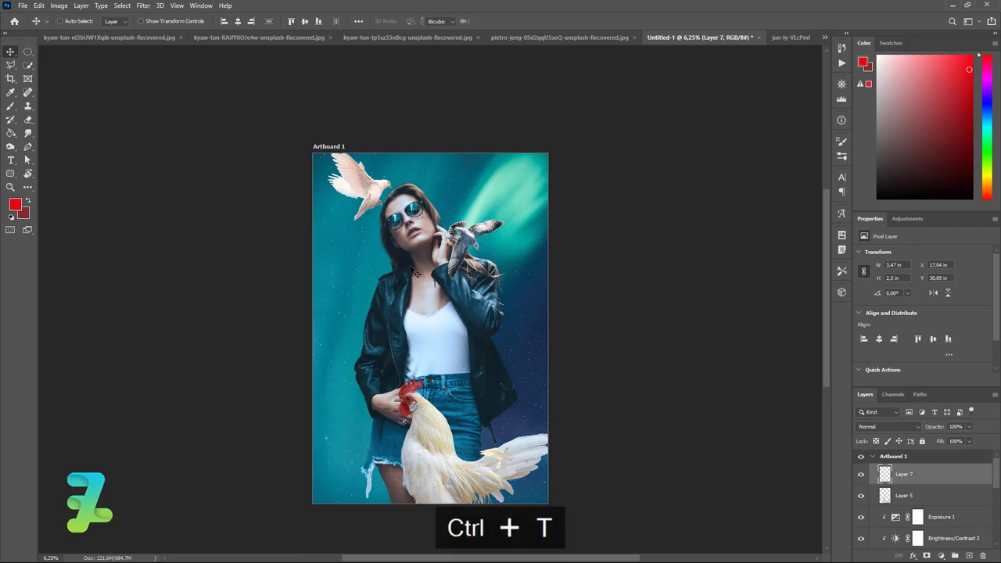
{"action": "left_click_drag", "start_coordinate": [478, 448], "coordinate": [426, 412]}
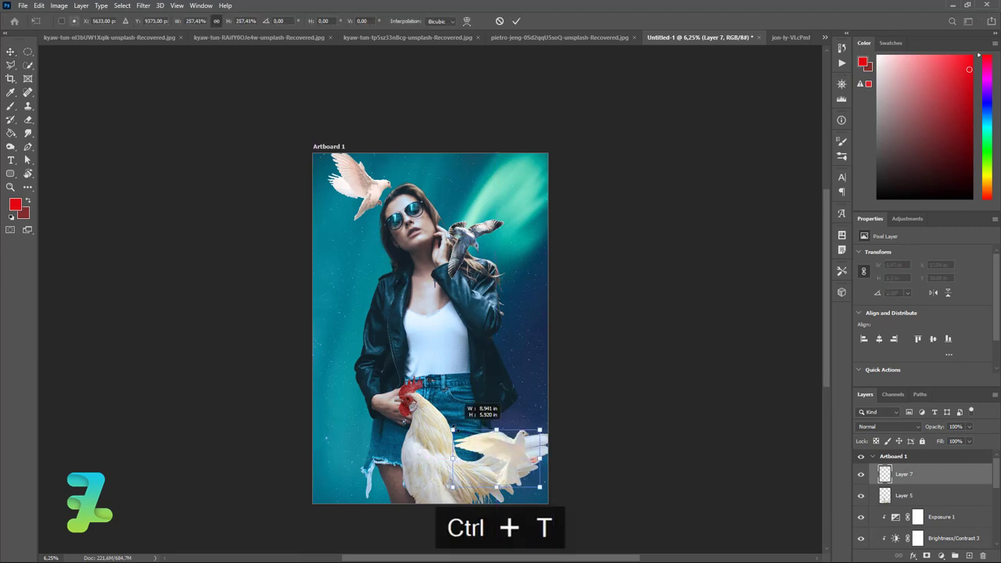
{"action": "mouse_move", "coordinate": [469, 440]}
{"action": "left_mouse_down"}
{"action": "mouse_move", "coordinate": [367, 348]}
{"action": "mouse_move", "coordinate": [391, 351]}
{"action": "mouse_move", "coordinate": [380, 353]}
{"action": "mouse_move", "coordinate": [384, 334]}
{"action": "mouse_move", "coordinate": [439, 347]}
{"action": "mouse_move", "coordinate": [388, 369]}
{"action": "left_mouse_up"}
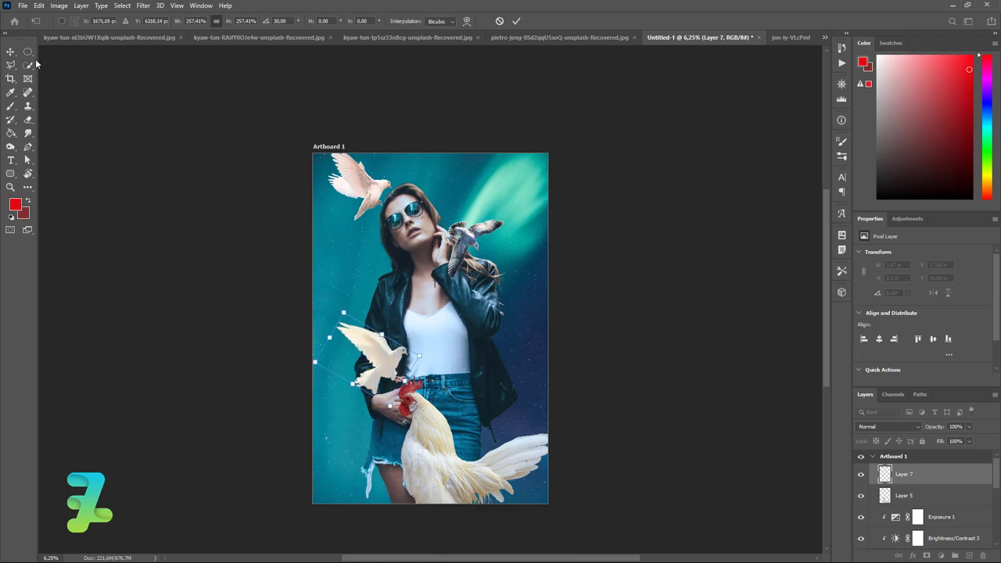
{"action": "key", "text": "Return"}
{"action": "left_click_drag", "start_coordinate": [390, 365], "coordinate": [480, 366]}
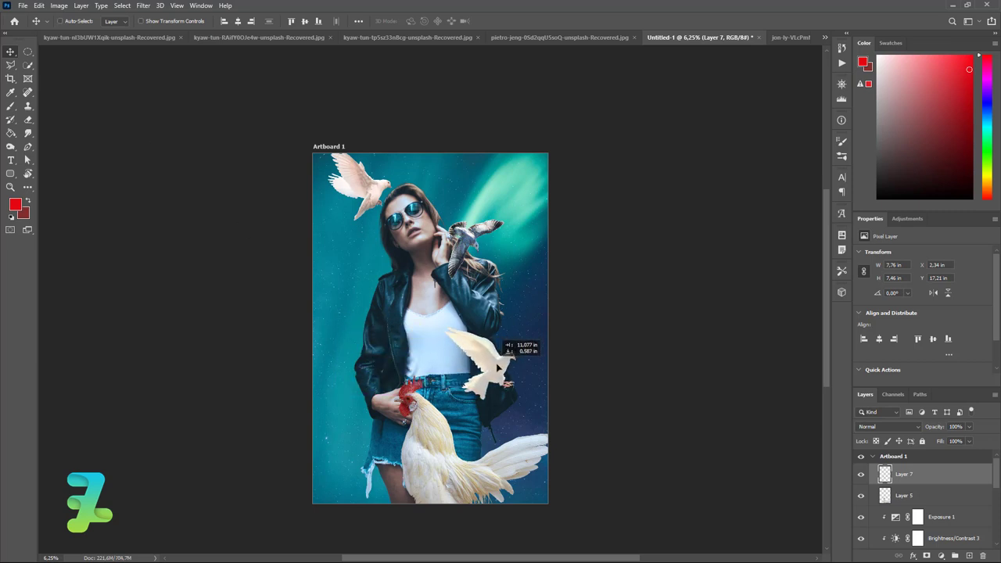
{"action": "mouse_move", "coordinate": [479, 366]}
{"action": "left_mouse_down"}
{"action": "mouse_move", "coordinate": [446, 359]}
{"action": "mouse_move", "coordinate": [455, 352]}
{"action": "left_mouse_up"}
Copy the betta fish into the poster as Layer 8 and move it onto the woman's shoulder.
{"action": "left_click", "coordinate": [527, 38]}
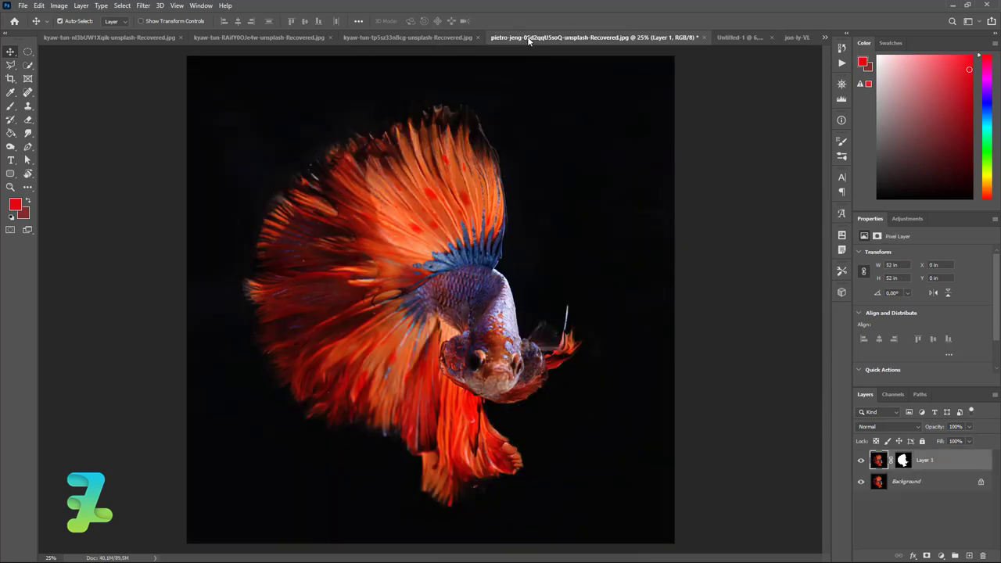
{"action": "right_click", "coordinate": [593, 44]}
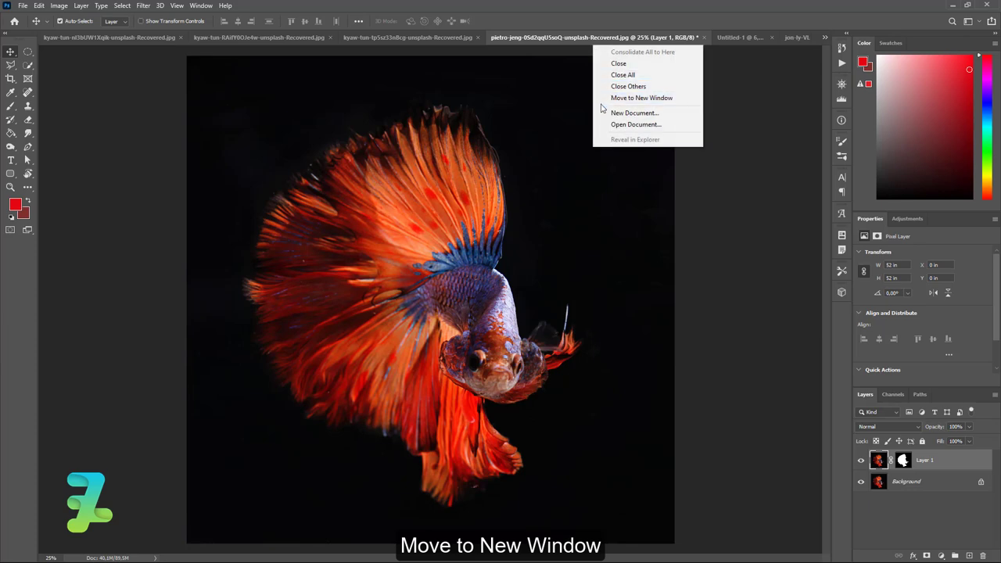
{"action": "left_click", "coordinate": [606, 98]}
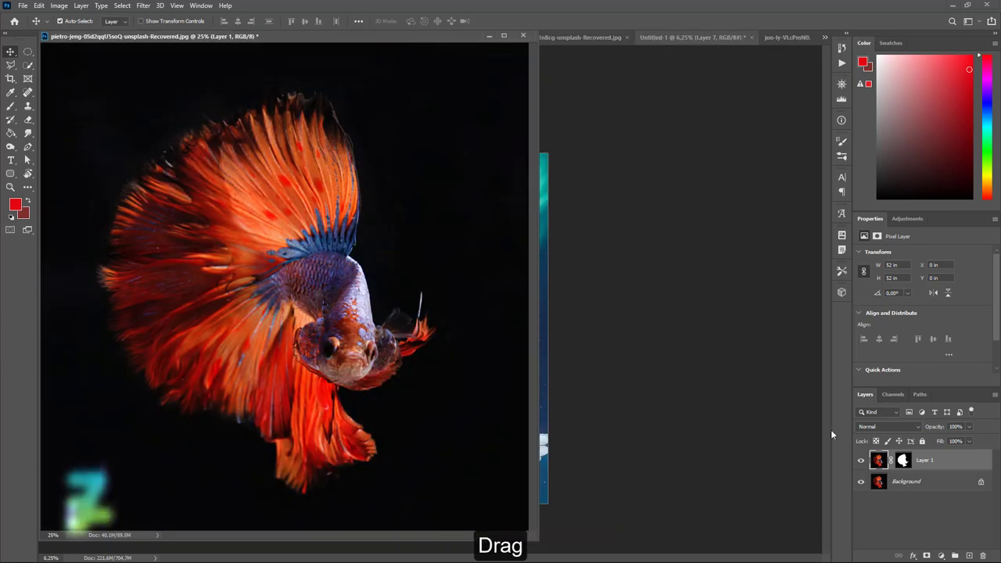
{"action": "left_click_drag", "start_coordinate": [325, 31], "coordinate": [176, 218]}
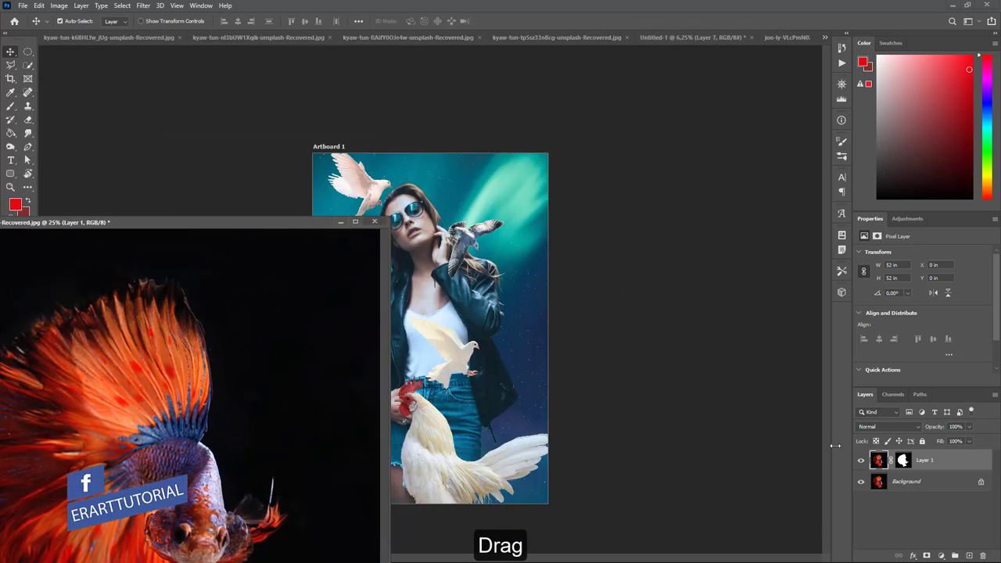
{"action": "left_click_drag", "start_coordinate": [876, 462], "coordinate": [469, 329]}
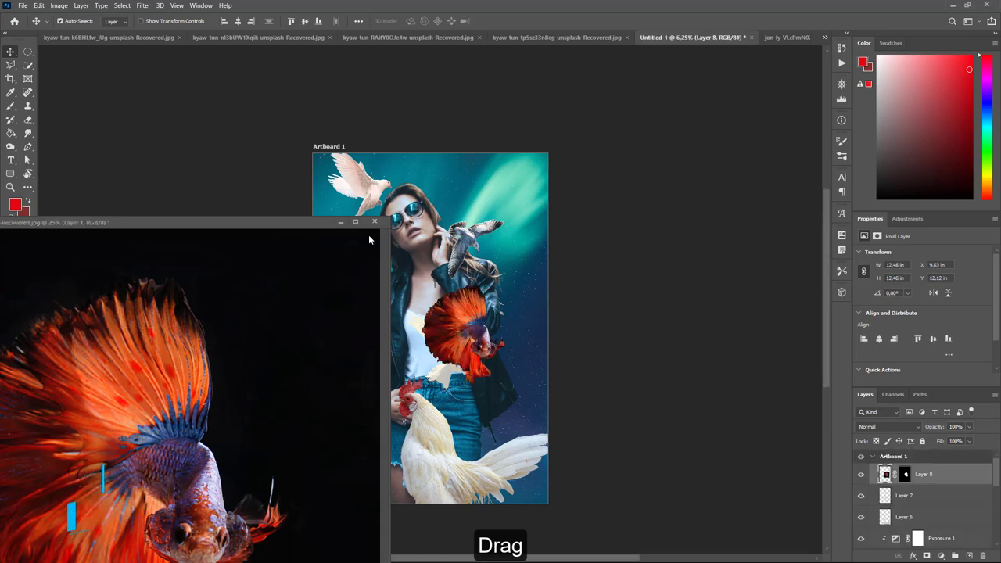
{"action": "left_click_drag", "start_coordinate": [304, 222], "coordinate": [799, 39]}
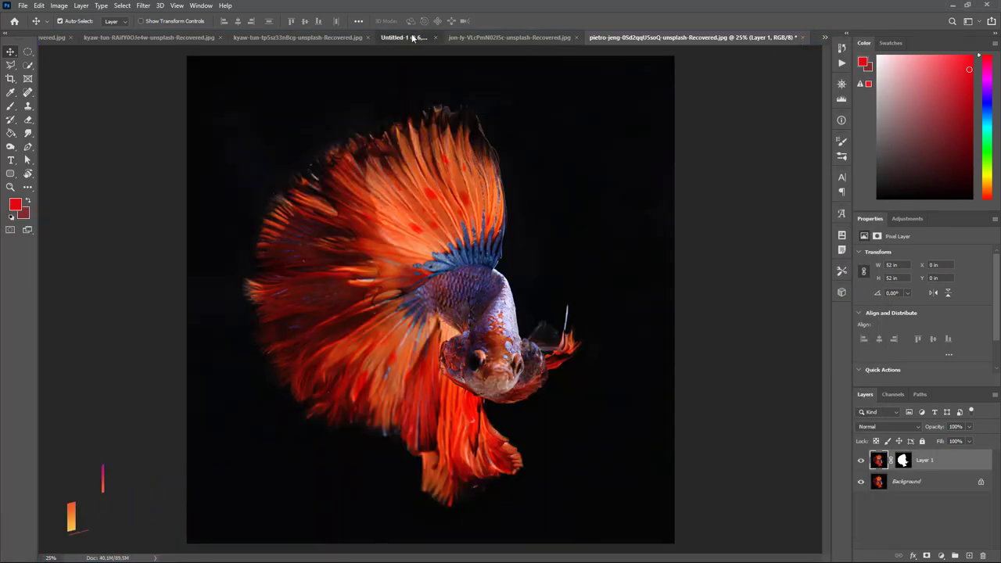
{"action": "left_click", "coordinate": [516, 38]}
{"action": "left_click_drag", "start_coordinate": [466, 323], "coordinate": [398, 299]}
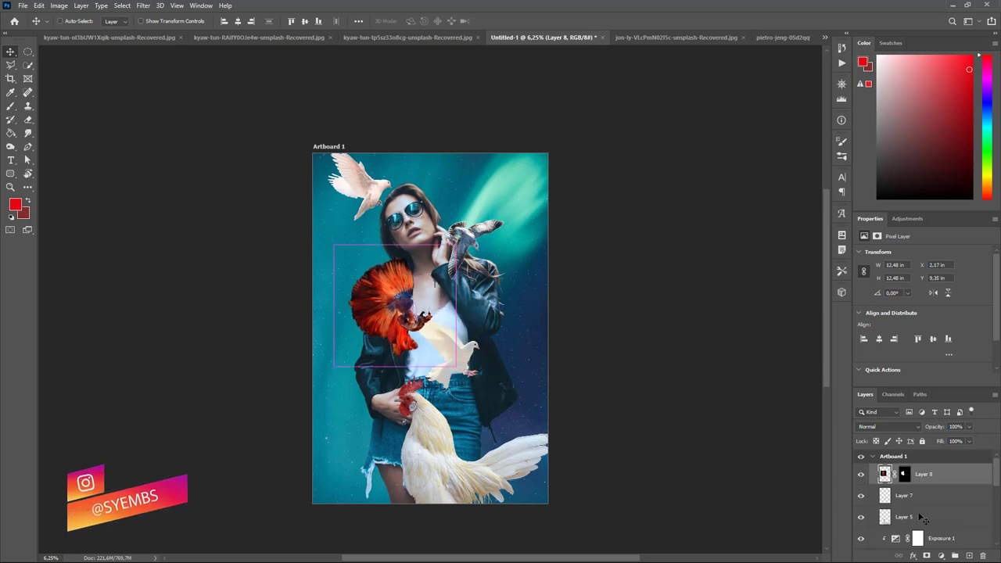
Put Layer 8 below Layer 3 behind the jacket and enlarge the fish to about 147%.
{"action": "scroll", "coordinate": [942, 480], "scroll_direction": "down", "scroll_amount": 1}
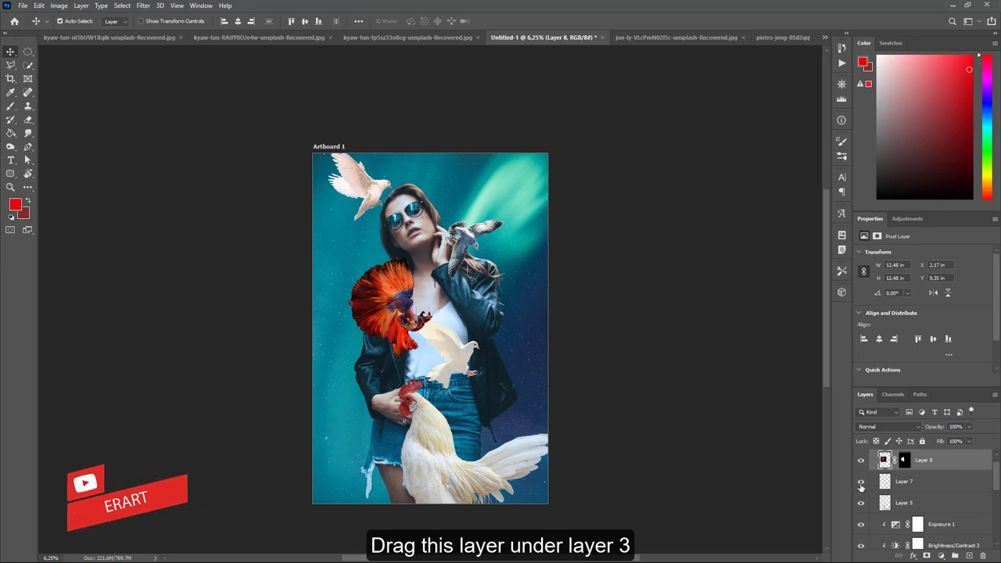
{"action": "mouse_move", "coordinate": [888, 461]}
{"action": "left_mouse_down"}
{"action": "mouse_move", "coordinate": [888, 560]}
{"action": "mouse_move", "coordinate": [909, 506]}
{"action": "left_mouse_up"}
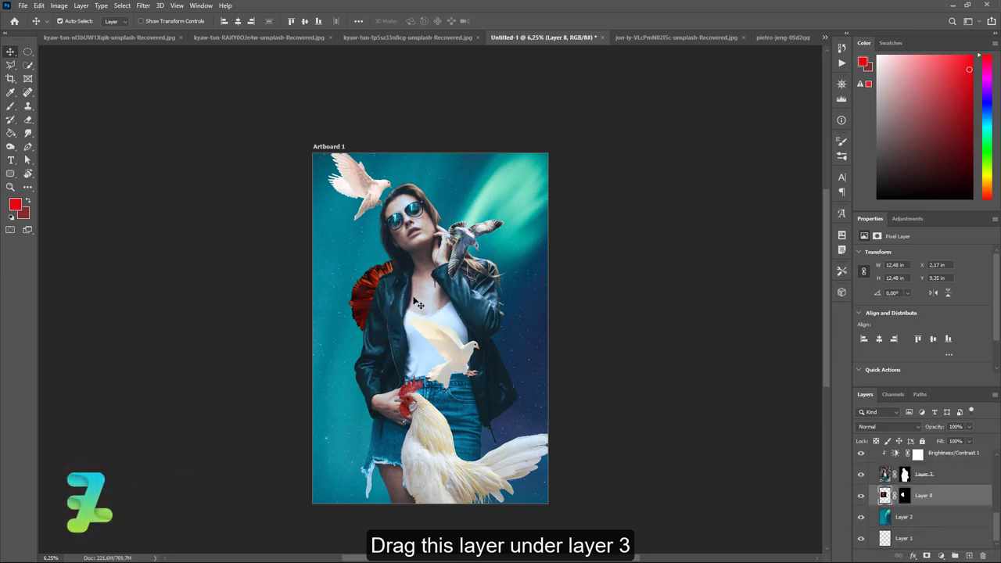
{"action": "mouse_move", "coordinate": [368, 297]}
{"action": "left_mouse_down"}
{"action": "mouse_move", "coordinate": [479, 274]}
{"action": "mouse_move", "coordinate": [489, 295]}
{"action": "left_mouse_up"}
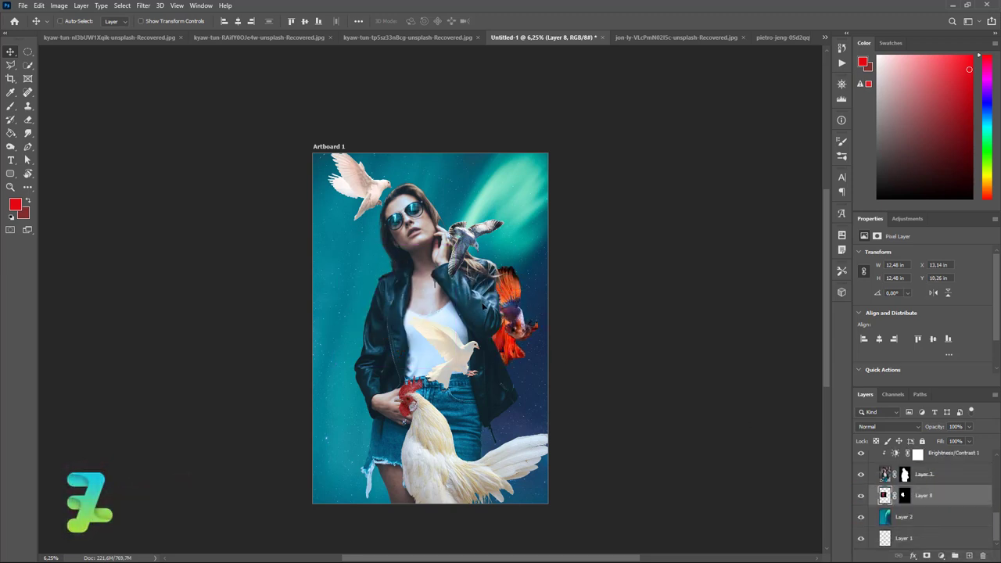
{"action": "key", "text": "ctrl+t"}
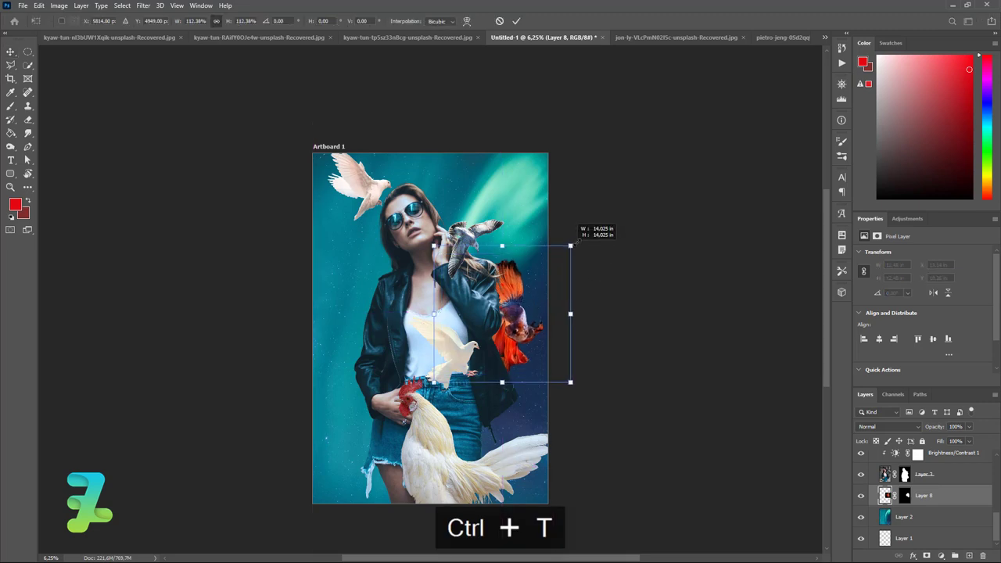
{"action": "left_click_drag", "start_coordinate": [561, 253], "coordinate": [591, 224]}
{"action": "left_click_drag", "start_coordinate": [525, 314], "coordinate": [518, 318]}
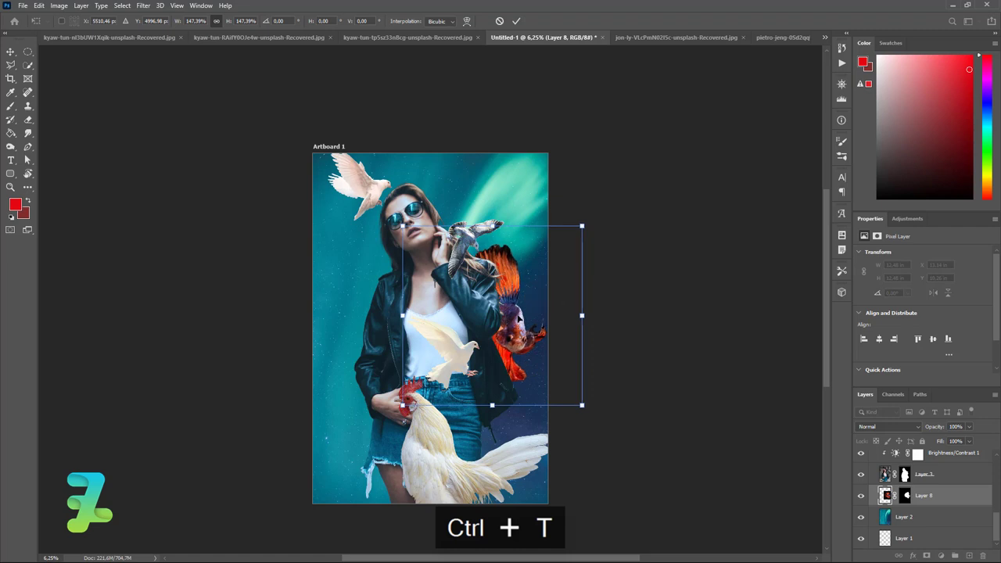
{"action": "left_click", "coordinate": [10, 51]}
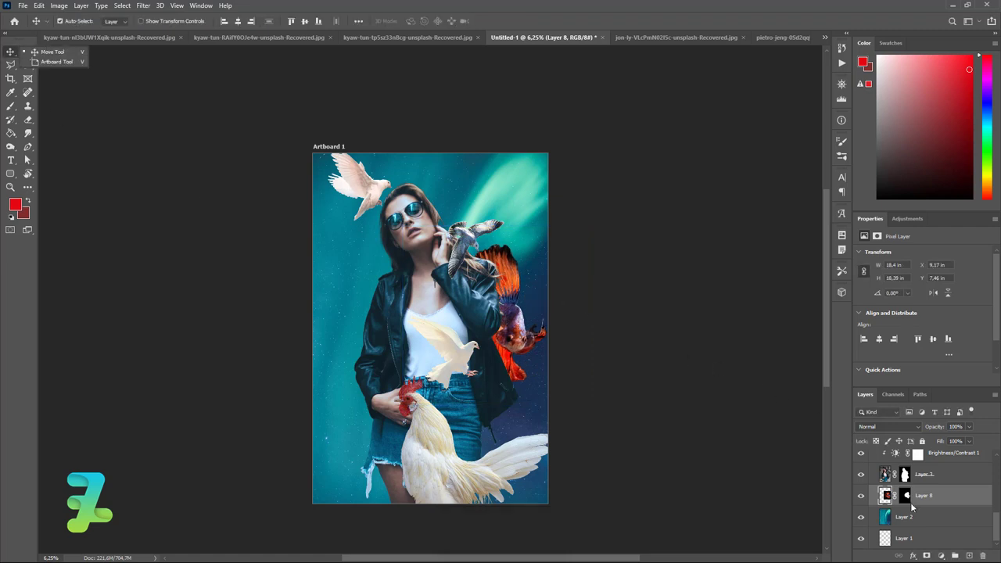
{"action": "left_click", "coordinate": [939, 554]}
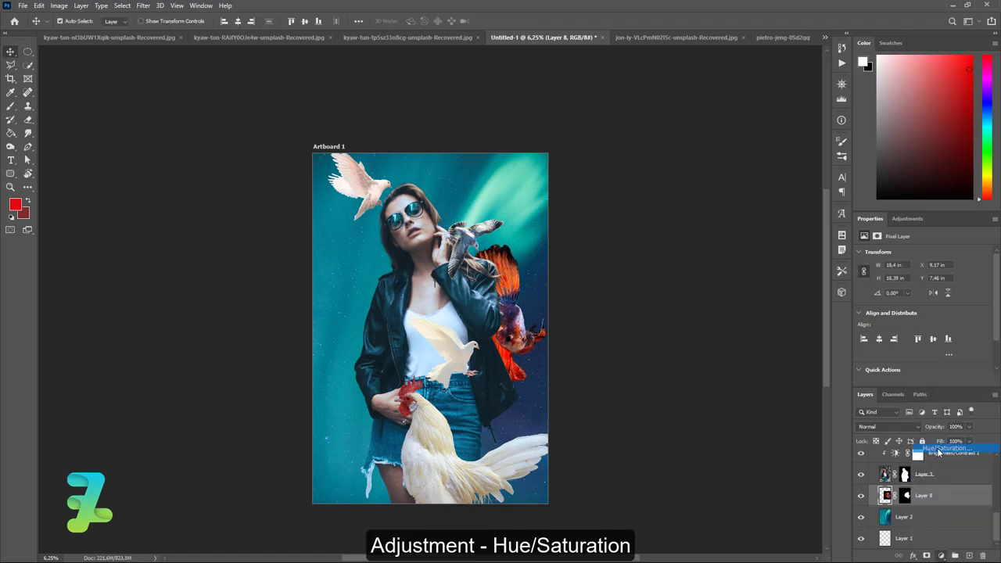
Clip a Hue/Saturation layer to the fish with Colorize on, Hue 188, Saturation 61.
{"action": "left_click", "coordinate": [899, 447]}
{"action": "left_click", "coordinate": [921, 380]}
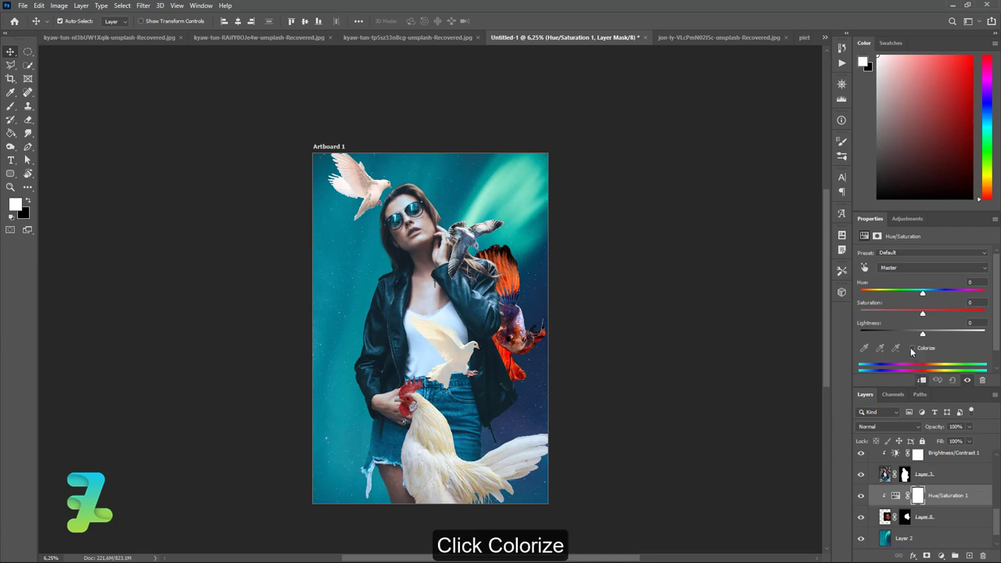
{"action": "left_click", "coordinate": [911, 347]}
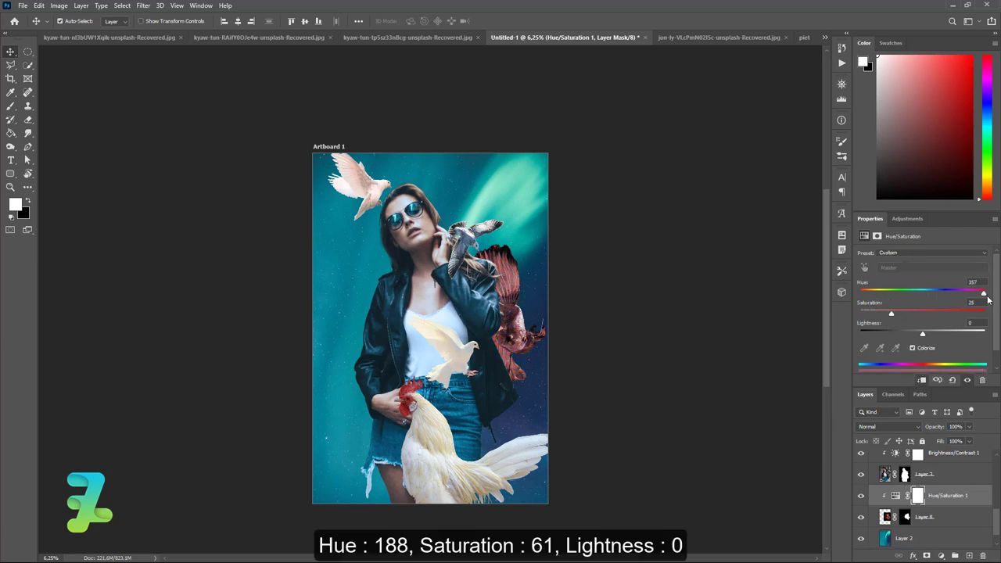
{"action": "left_click_drag", "start_coordinate": [960, 298], "coordinate": [921, 298]}
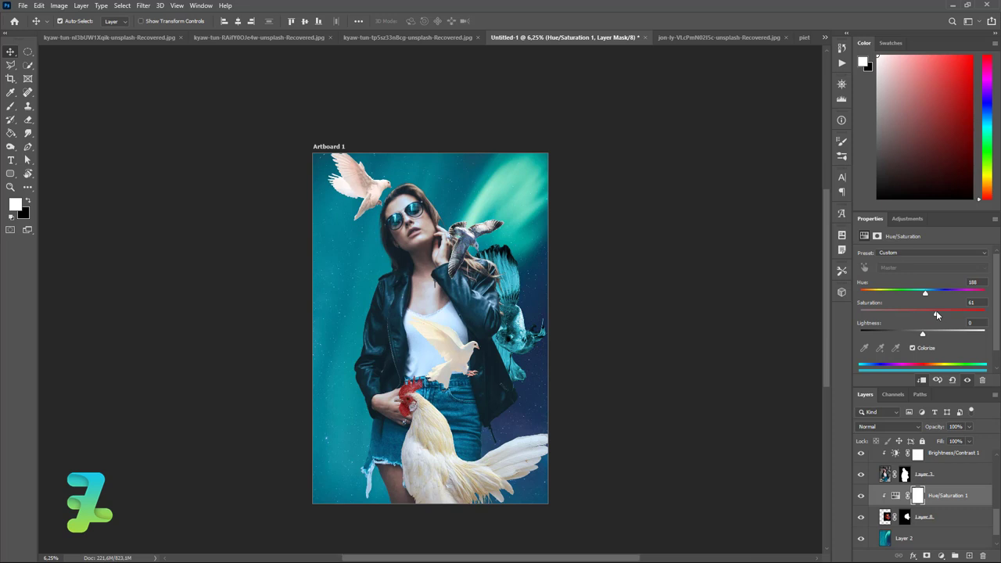
{"action": "left_click", "coordinate": [917, 497]}
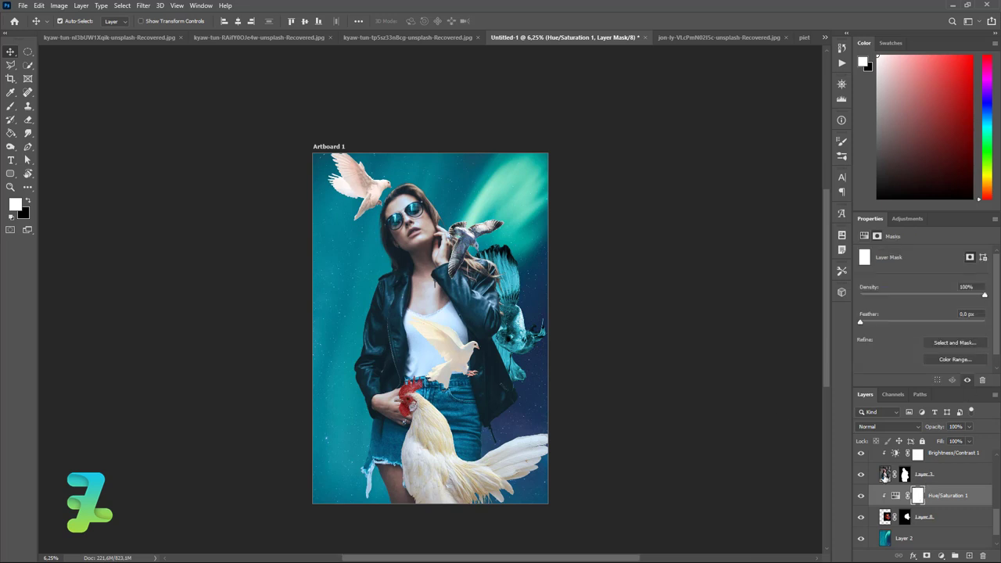
{"action": "left_click", "coordinate": [10, 105]}
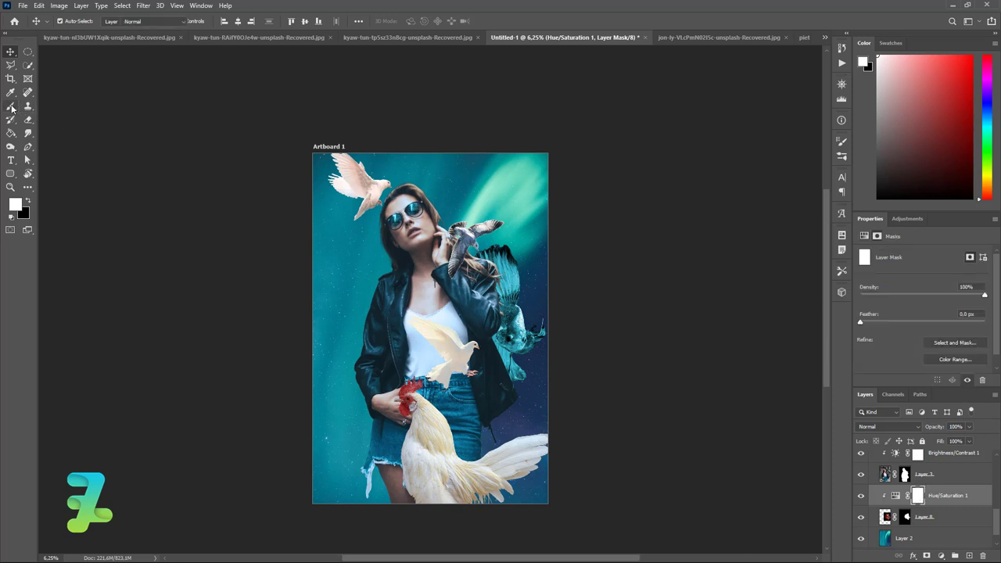
Paint black on the Hue/Saturation mask to restore the red-orange fins and tail.
{"action": "left_click", "coordinate": [27, 202]}
{"action": "key", "text": "bracketright"}
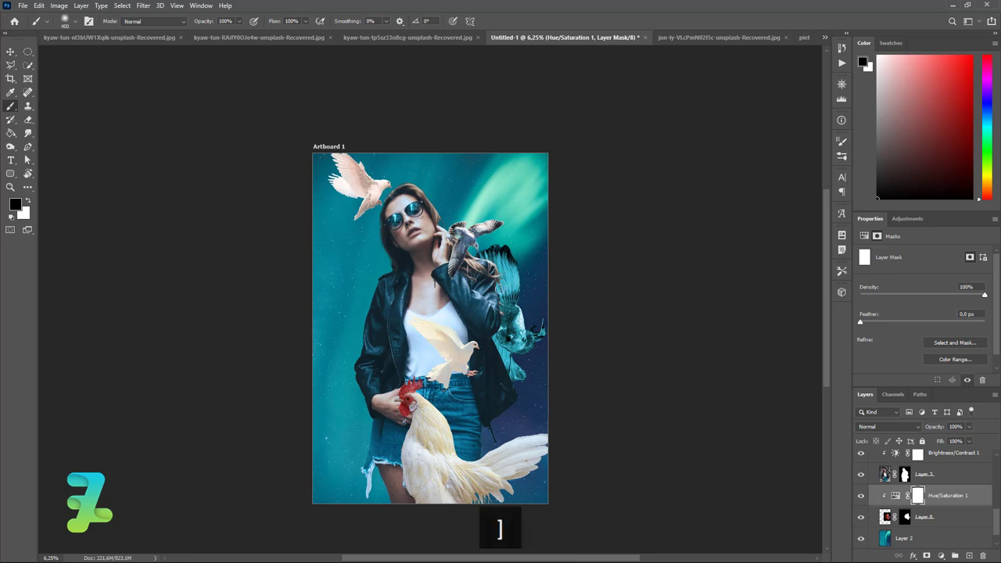
{"action": "left_click_drag", "start_coordinate": [507, 288], "coordinate": [502, 262]}
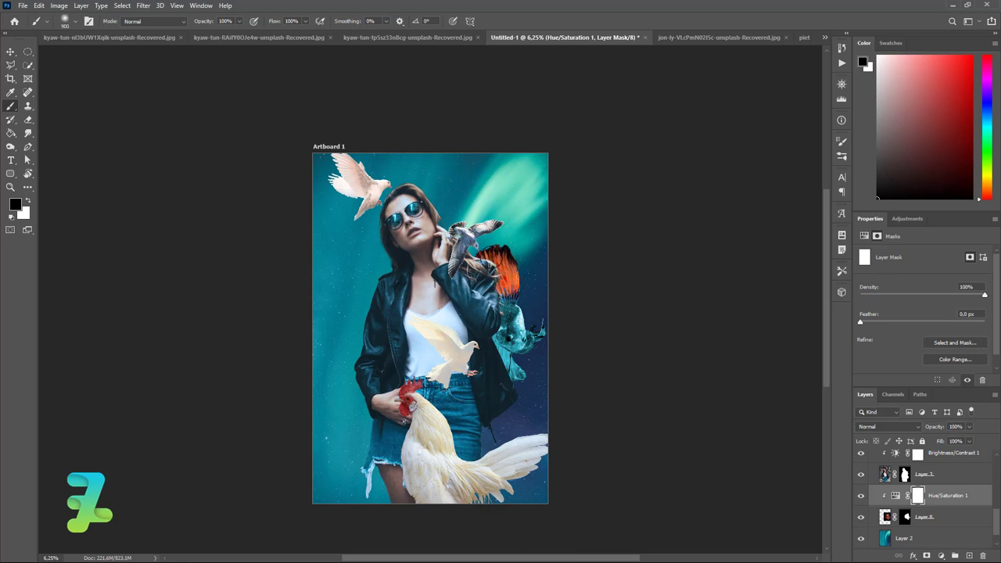
{"action": "key", "text": "ctrl+z"}
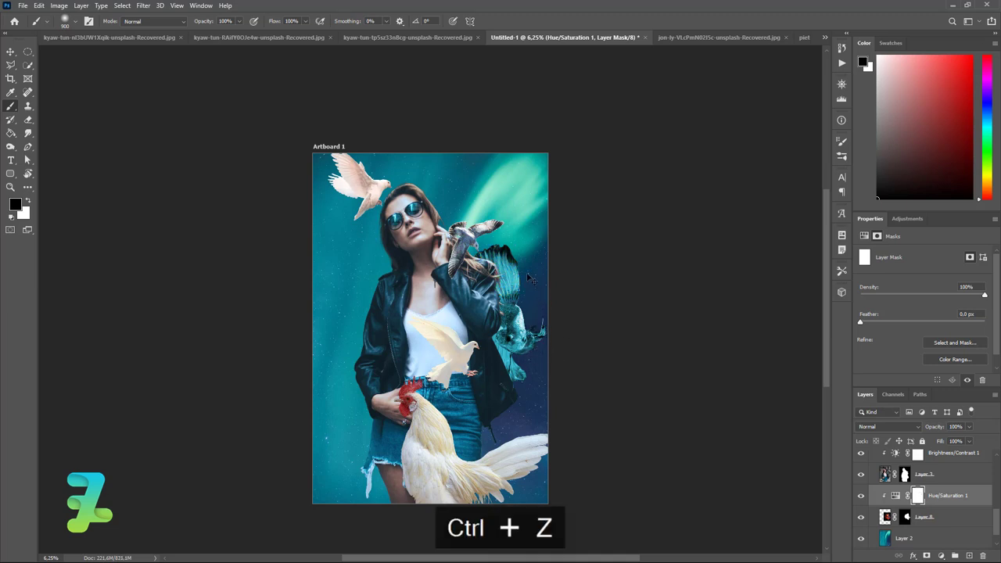
{"action": "mouse_move", "coordinate": [523, 387]}
{"action": "left_mouse_down"}
{"action": "mouse_move", "coordinate": [497, 352]}
{"action": "mouse_move", "coordinate": [536, 361]}
{"action": "left_mouse_up"}
{"action": "mouse_move", "coordinate": [518, 383]}
{"action": "left_mouse_down"}
{"action": "mouse_move", "coordinate": [513, 364]}
{"action": "mouse_move", "coordinate": [487, 349]}
{"action": "left_mouse_up"}
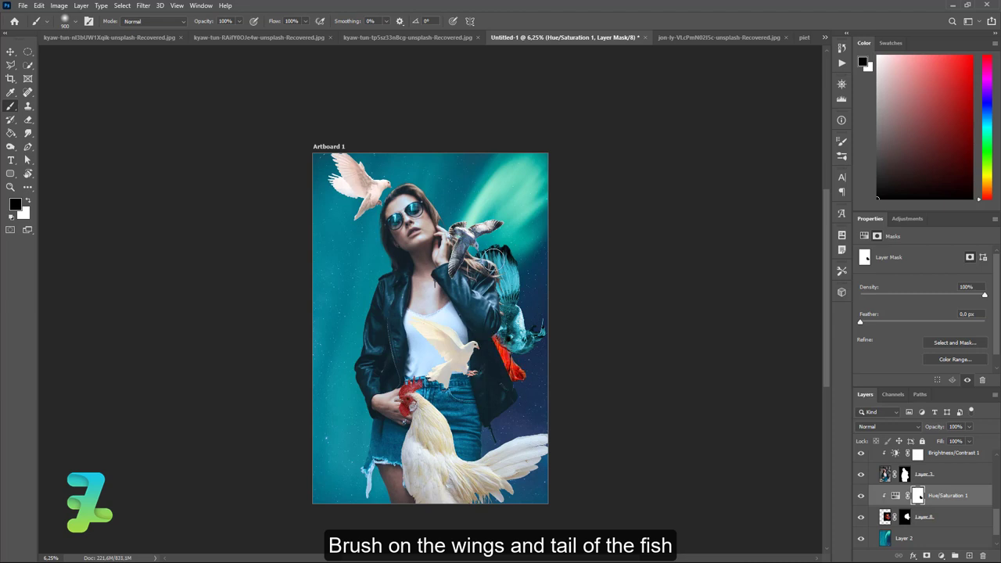
{"action": "left_click_drag", "start_coordinate": [502, 272], "coordinate": [507, 290]}
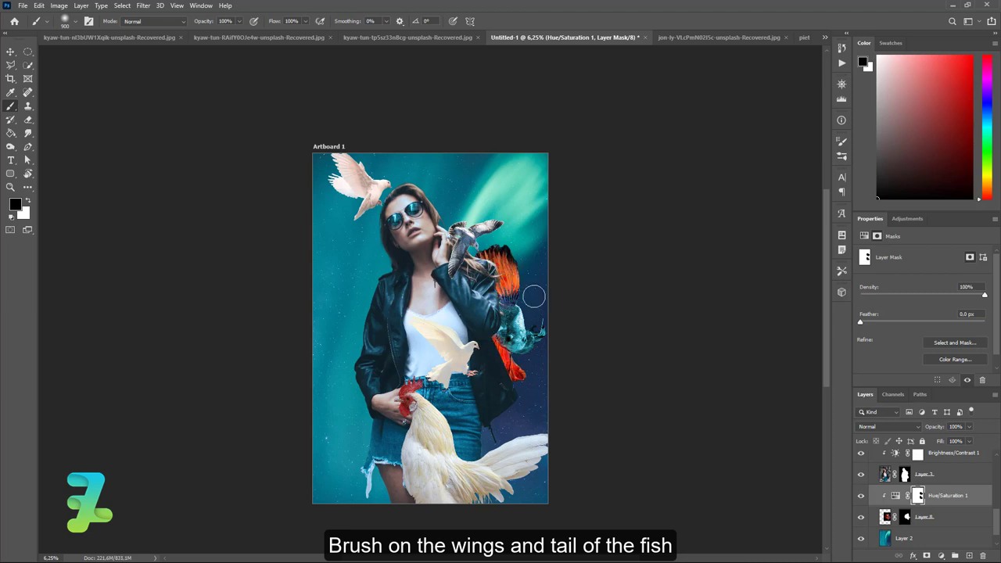
{"action": "left_click_drag", "start_coordinate": [551, 329], "coordinate": [537, 351]}
{"action": "key", "text": "ctrl+z"}
{"action": "left_click_drag", "start_coordinate": [545, 340], "coordinate": [539, 359]}
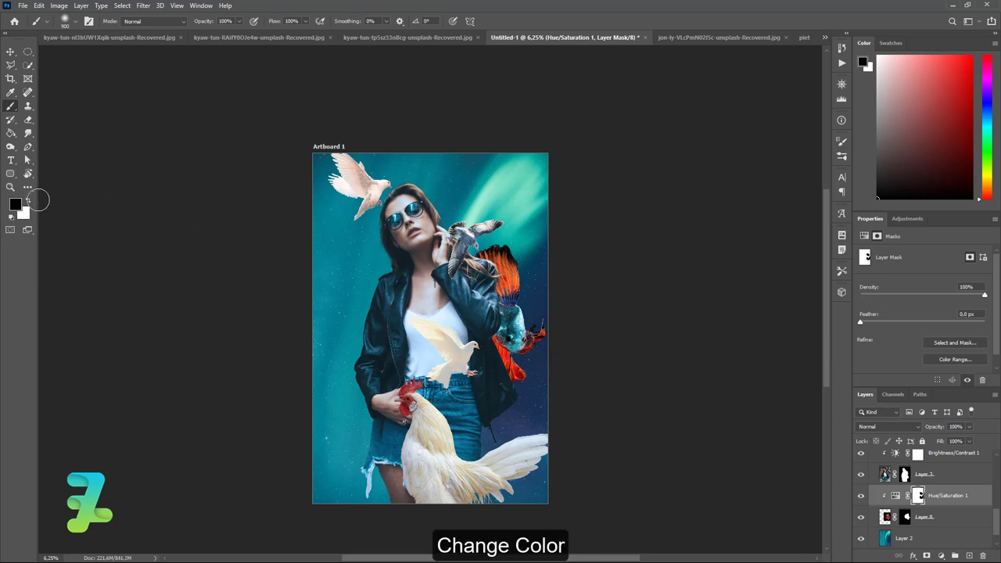
{"action": "left_click", "coordinate": [29, 200]}
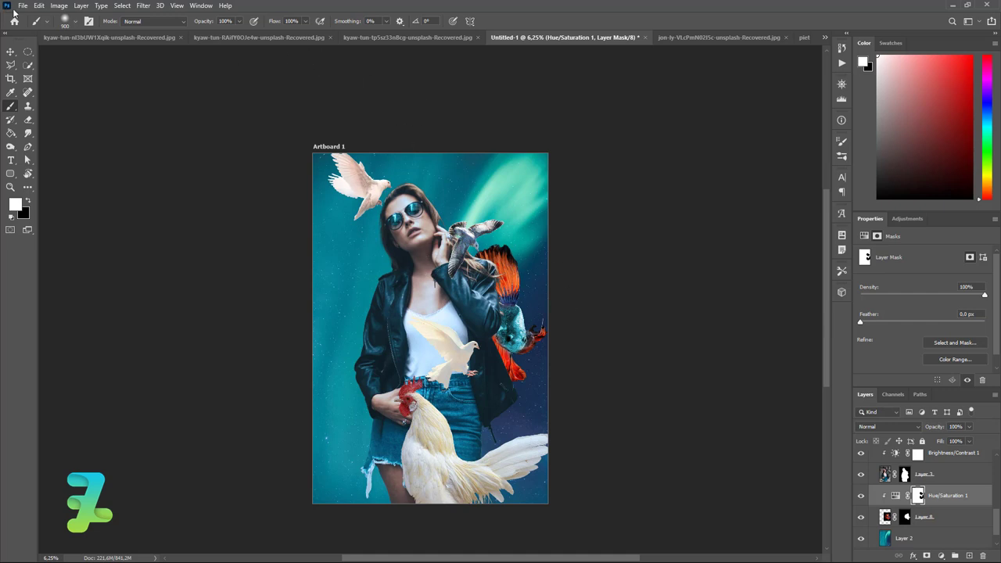
Copy the red betta fish image into the poster as Layer 9.
{"action": "left_click", "coordinate": [12, 52]}
{"action": "left_click", "coordinate": [406, 37]}
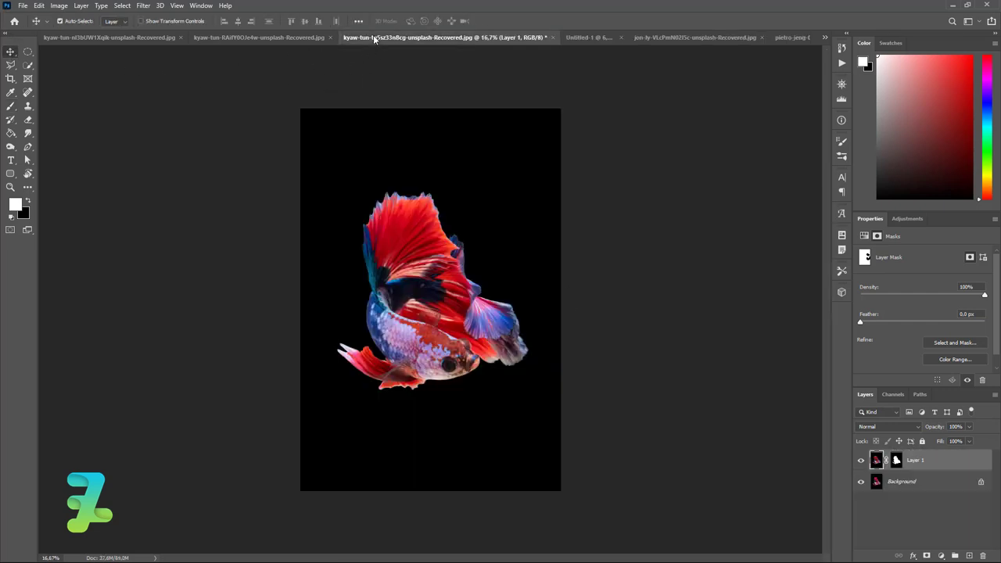
{"action": "right_click", "coordinate": [490, 37]}
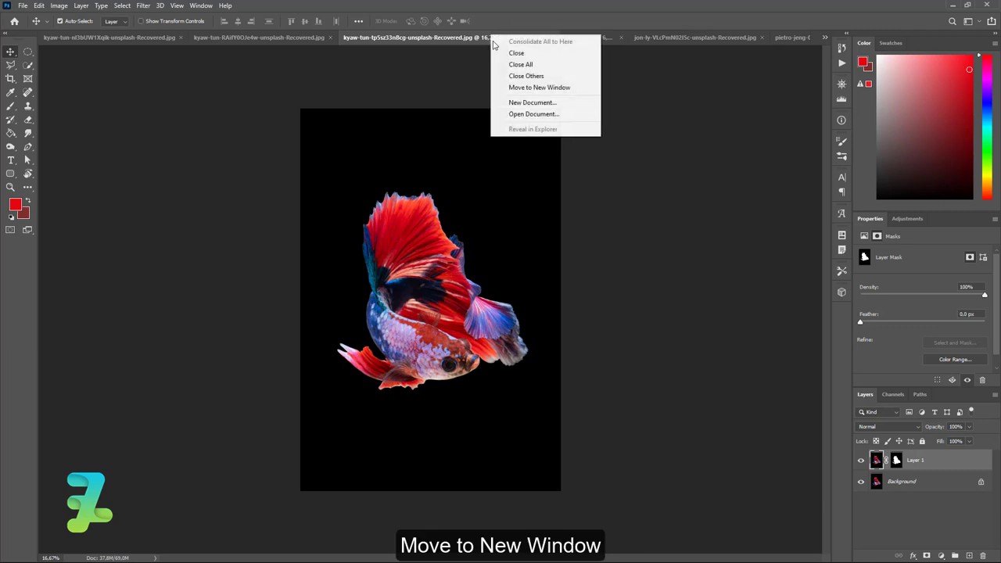
{"action": "left_click", "coordinate": [503, 89]}
{"action": "left_click_drag", "start_coordinate": [875, 459], "coordinate": [364, 351]}
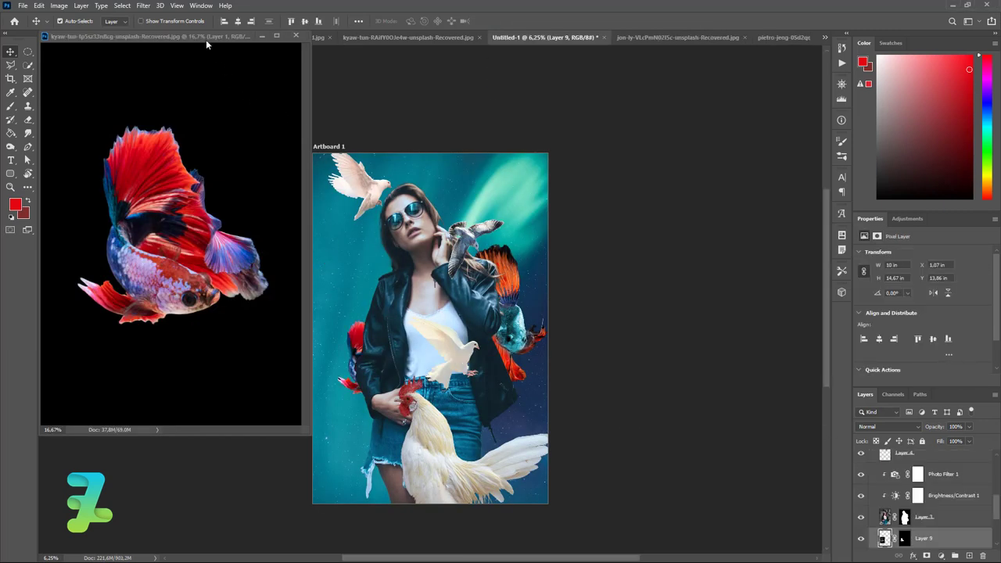
{"action": "left_click_drag", "start_coordinate": [206, 45], "coordinate": [379, 45]}
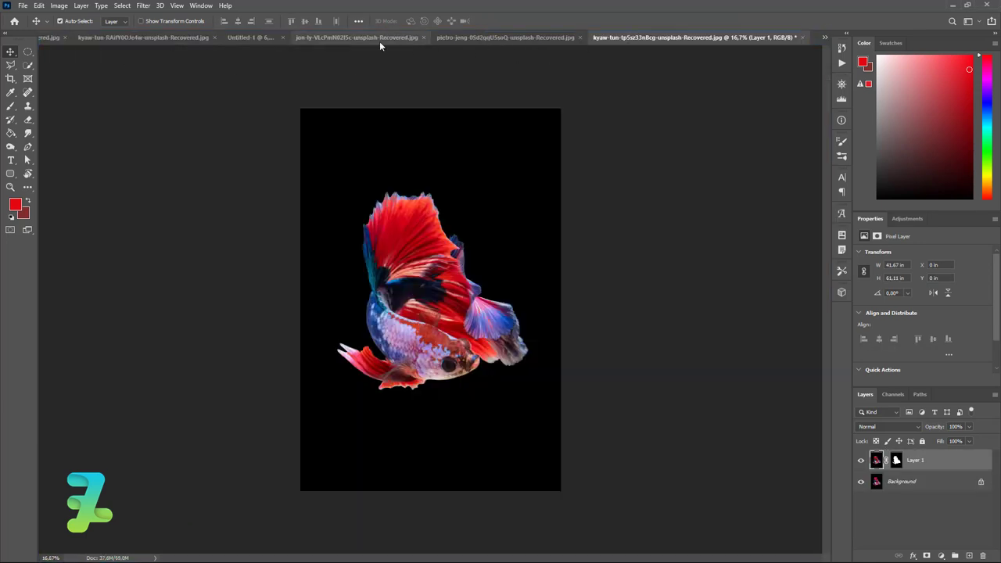
{"action": "left_click", "coordinate": [266, 38]}
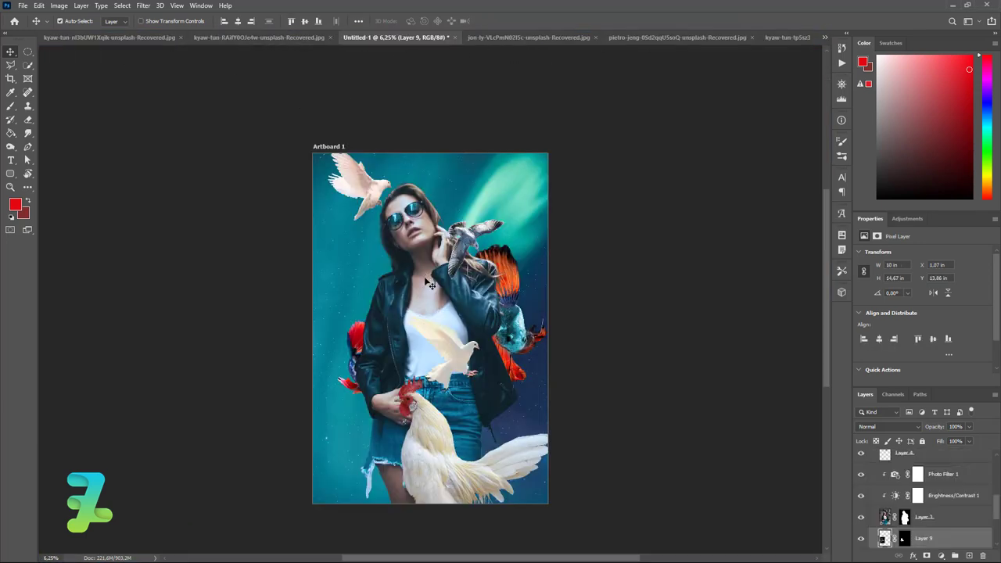
Move Layer 9 to the top of the stack and place the fish beside the jacket's left side.
{"action": "left_click_drag", "start_coordinate": [348, 364], "coordinate": [332, 264]}
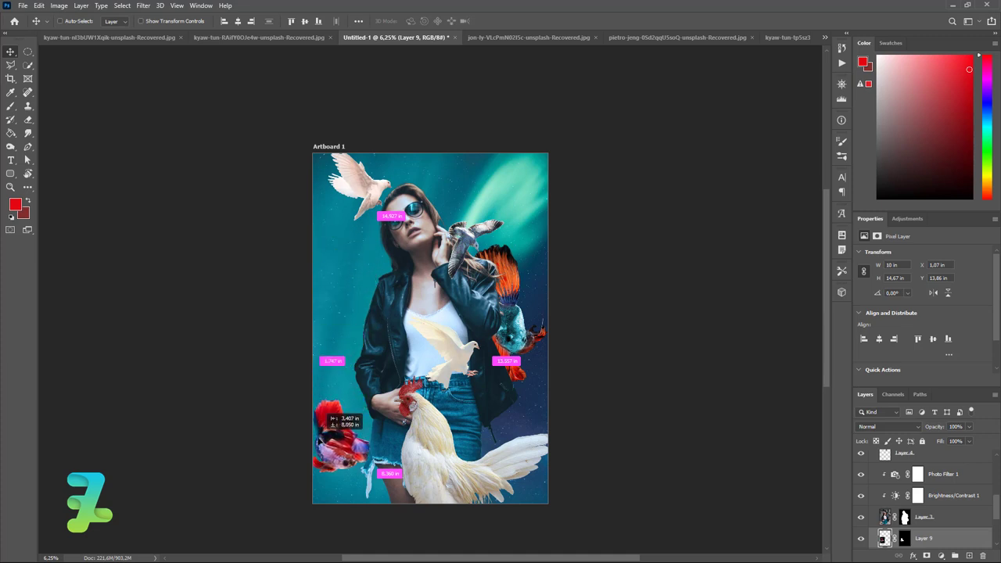
{"action": "left_click_drag", "start_coordinate": [332, 264], "coordinate": [334, 416]}
{"action": "left_click_drag", "start_coordinate": [881, 538], "coordinate": [882, 433]}
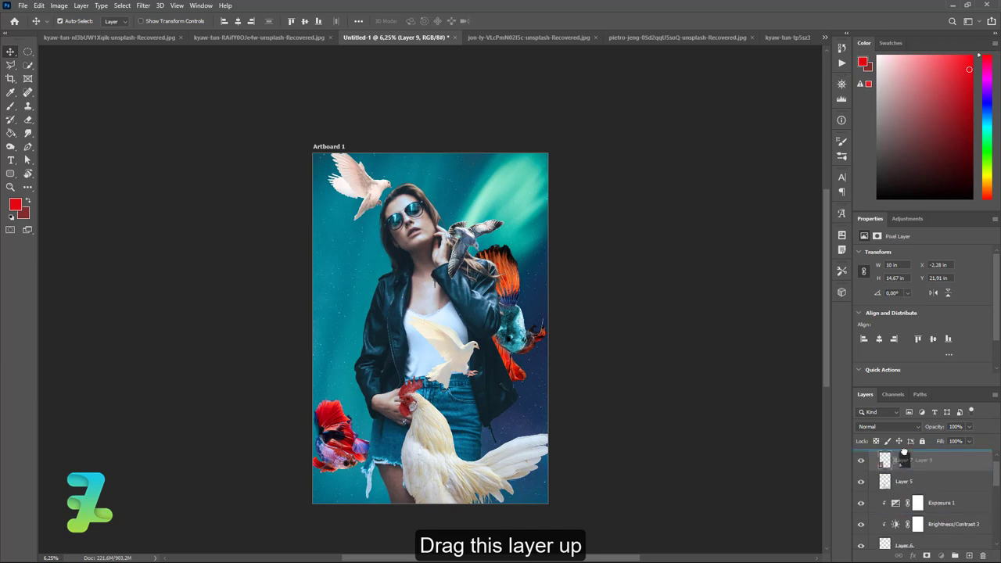
{"action": "left_click_drag", "start_coordinate": [882, 433], "coordinate": [844, 462]}
{"action": "left_click_drag", "start_coordinate": [361, 428], "coordinate": [370, 333]}
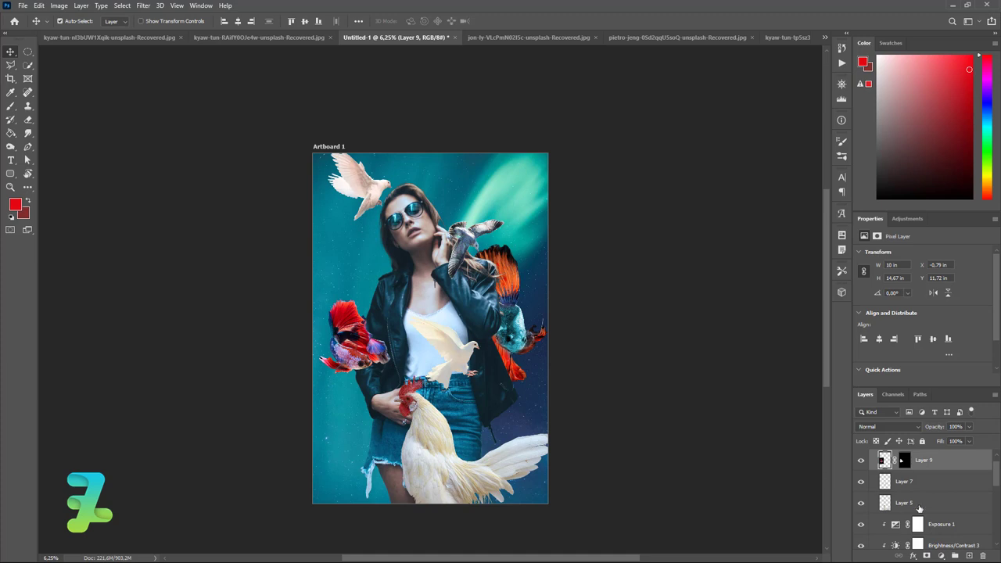
{"action": "left_click_drag", "start_coordinate": [452, 392], "coordinate": [463, 394]}
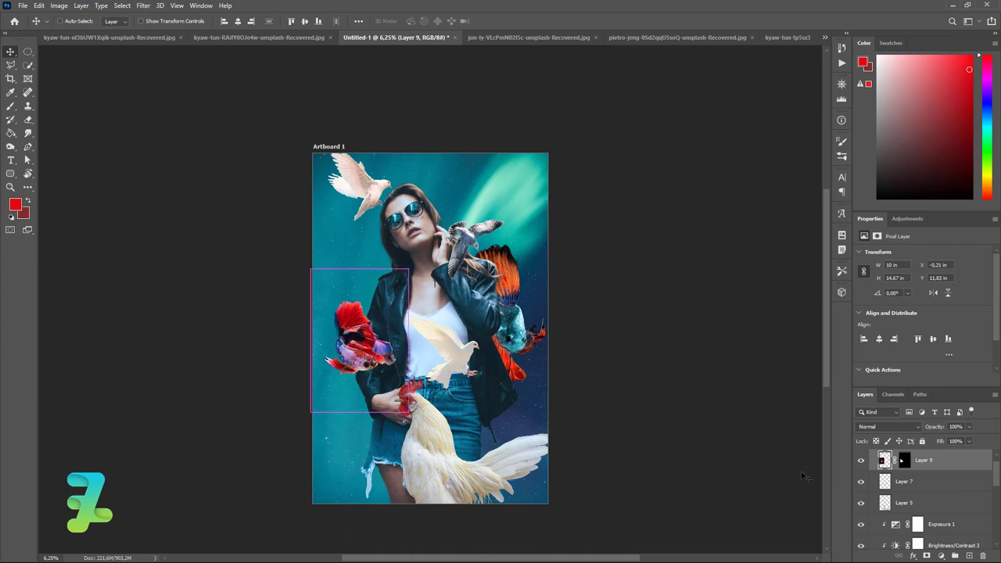
{"action": "scroll", "coordinate": [934, 508], "scroll_direction": "down", "scroll_amount": 3}
Convert Layer 9 to a smart object and load Layer 3's woman outline as a selection.
{"action": "scroll", "coordinate": [924, 493], "scroll_direction": "up", "scroll_amount": 3}
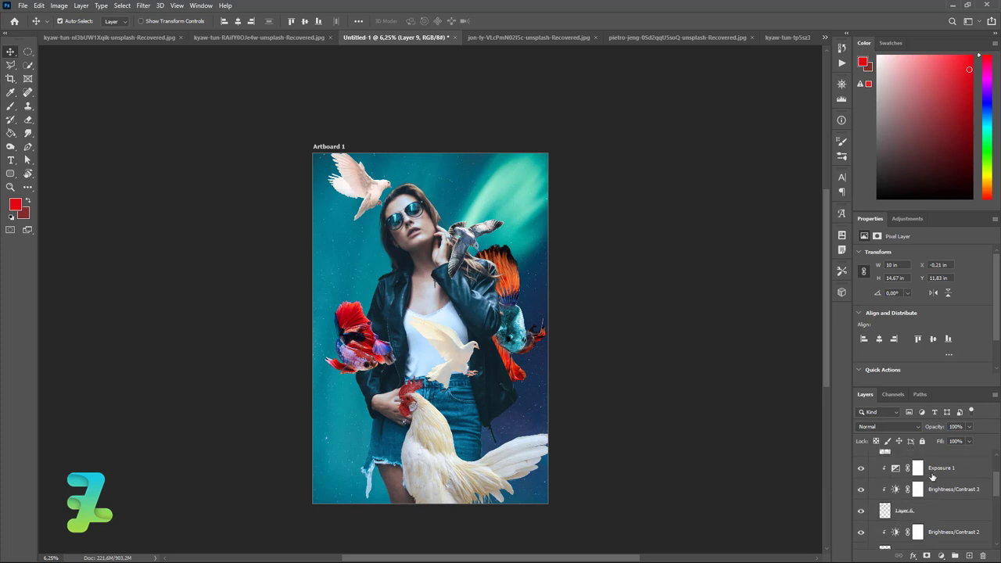
{"action": "right_click", "coordinate": [923, 474]}
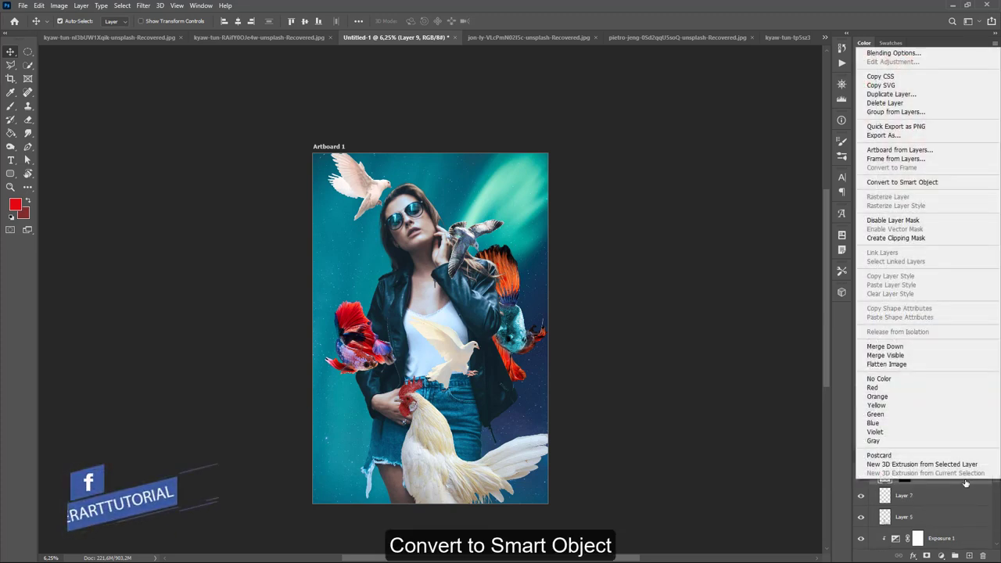
{"action": "left_click", "coordinate": [901, 182]}
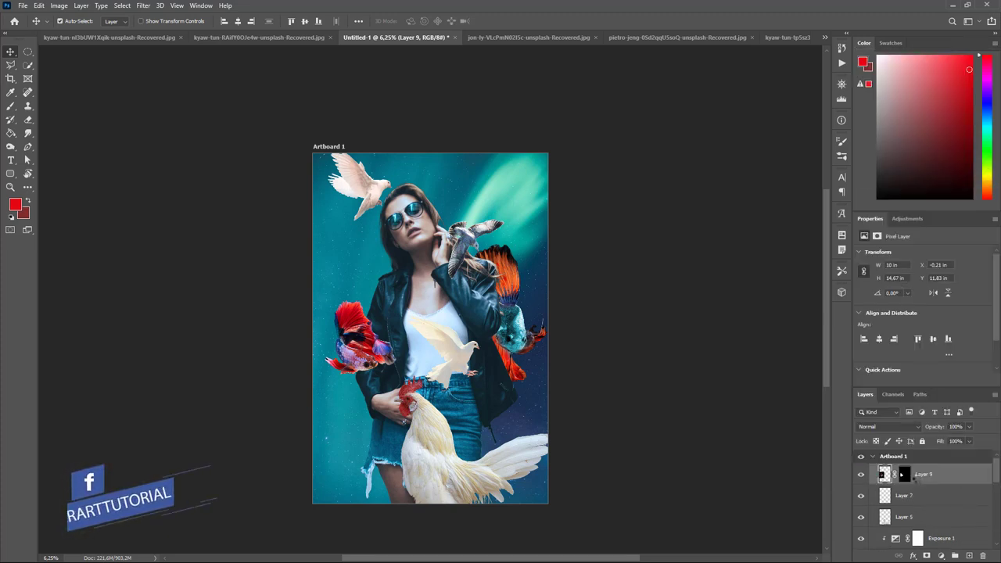
{"action": "left_click_drag", "start_coordinate": [996, 480], "coordinate": [982, 554]}
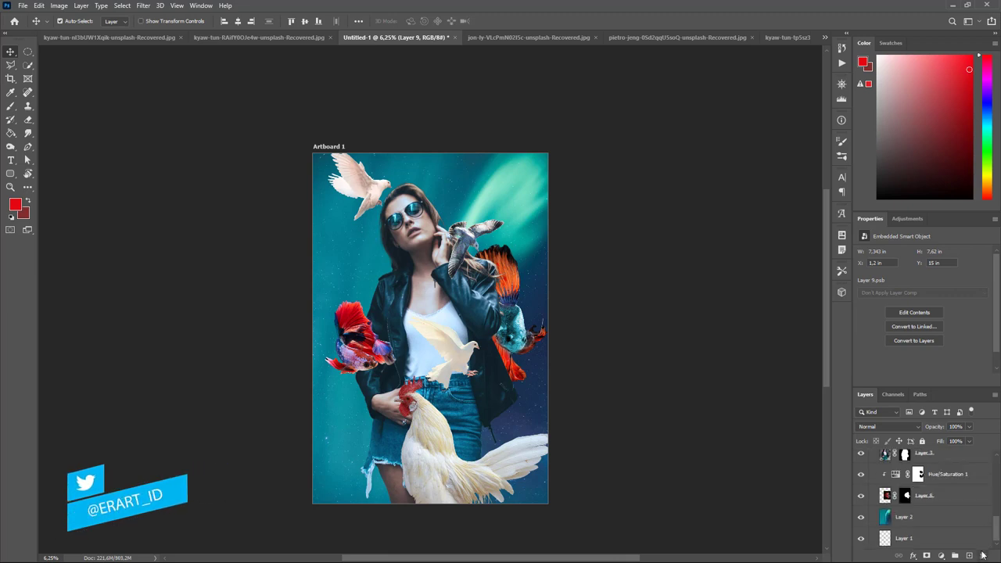
{"action": "scroll", "coordinate": [913, 504], "scroll_direction": "up", "scroll_amount": 1}
{"action": "left_click", "coordinate": [884, 467], "text": "ctrl"}
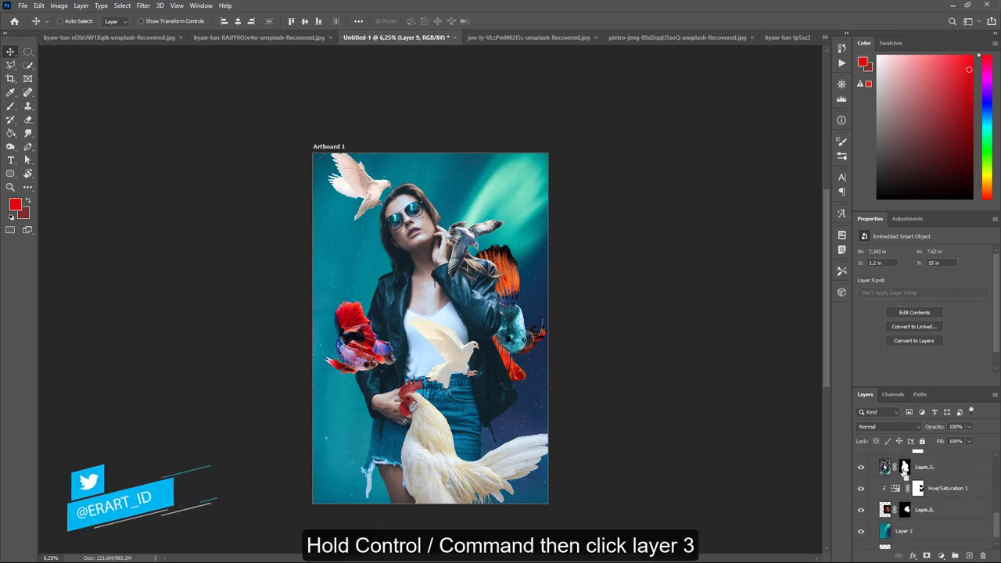
{"action": "scroll", "coordinate": [989, 530], "scroll_direction": "up", "scroll_amount": 5}
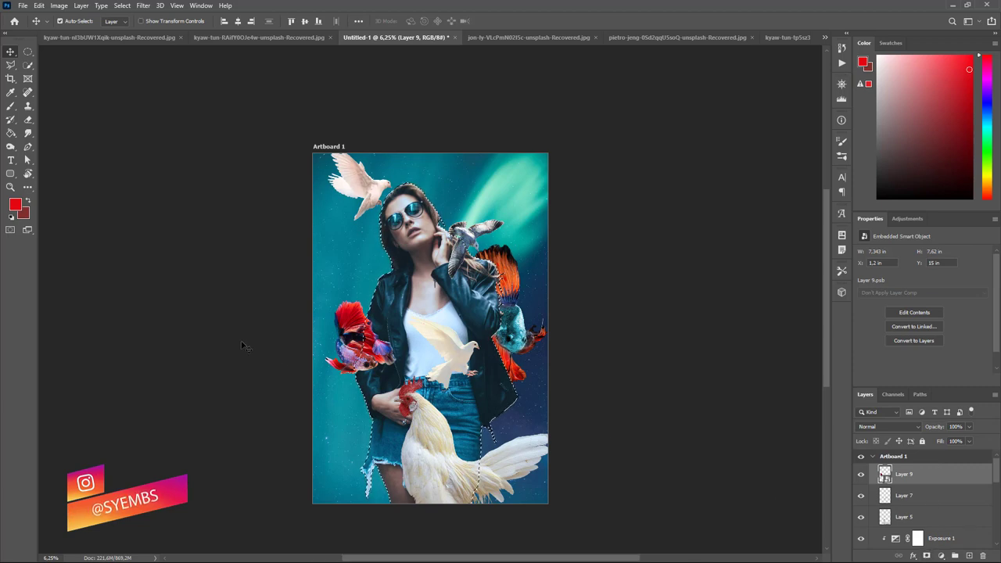
{"action": "key", "text": "ctrl+equal"}
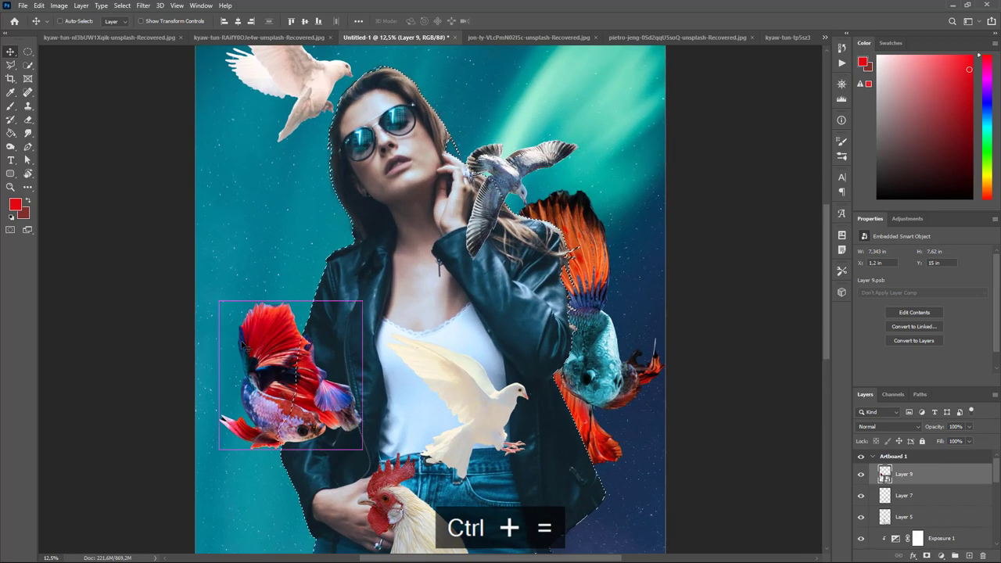
Give Layer 9 an inverted mask and paint with a hard white brush to reveal the fish.
{"action": "left_click", "coordinate": [11, 106]}
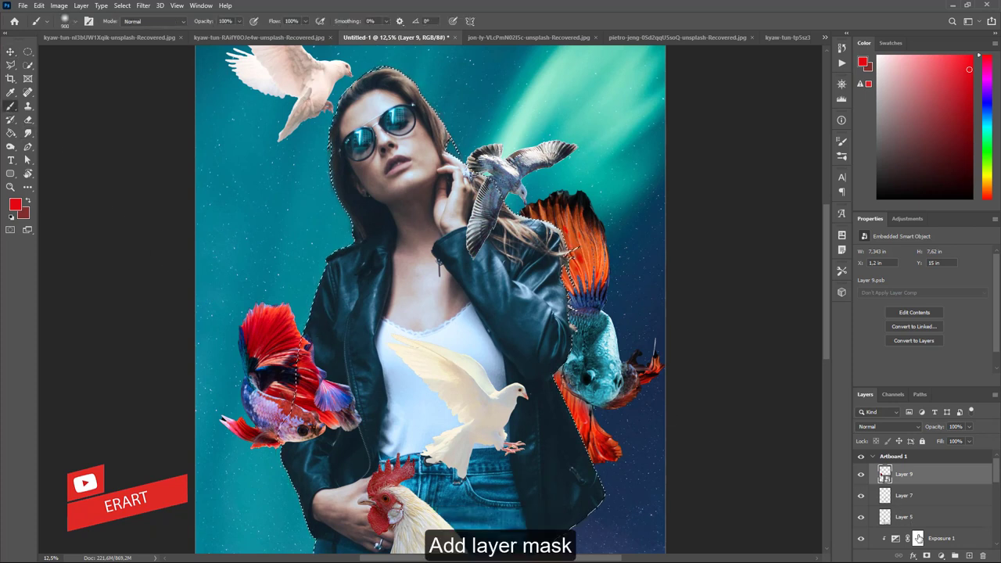
{"action": "left_click", "coordinate": [926, 554]}
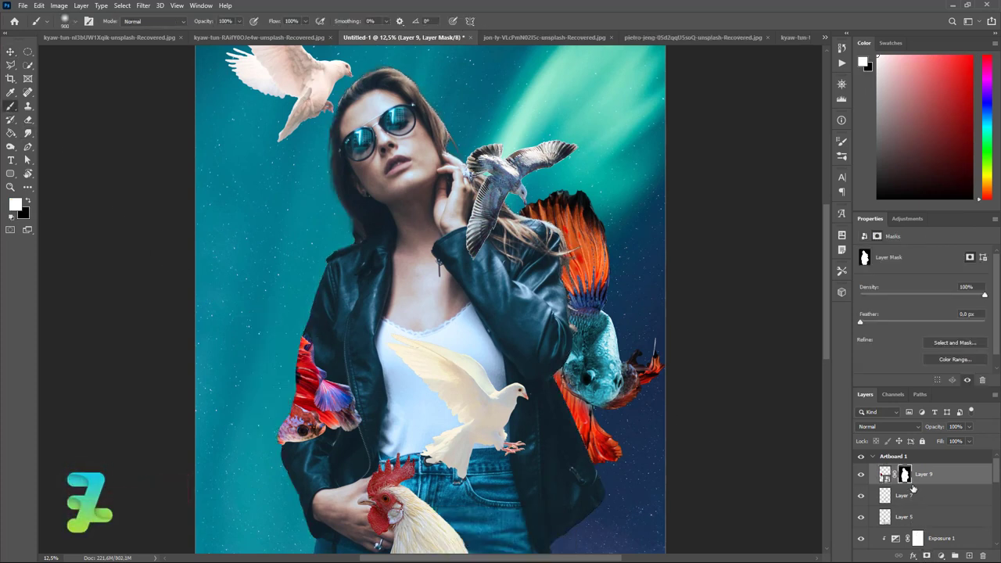
{"action": "key", "text": "ctrl+i"}
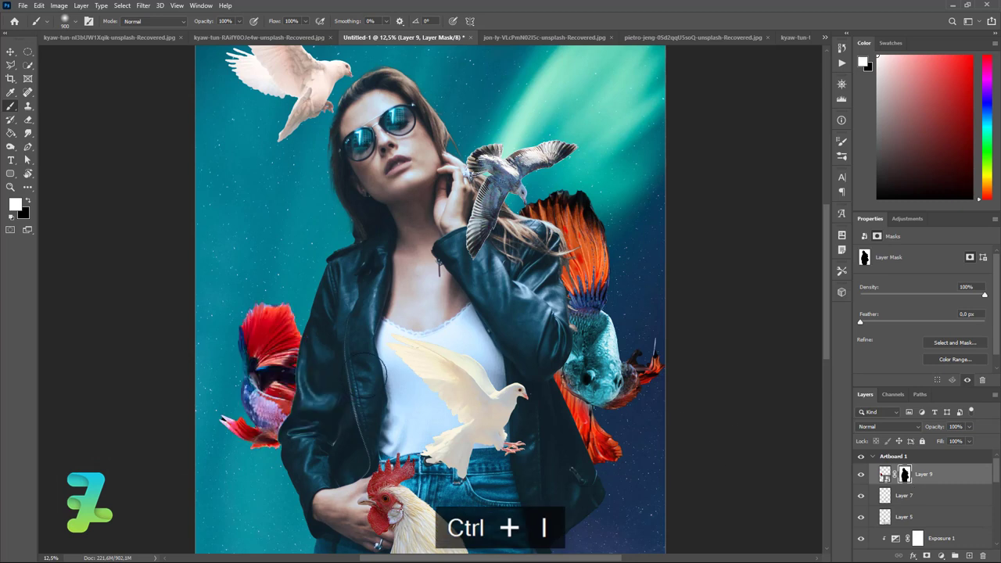
{"action": "left_click_drag", "start_coordinate": [288, 420], "coordinate": [301, 434]}
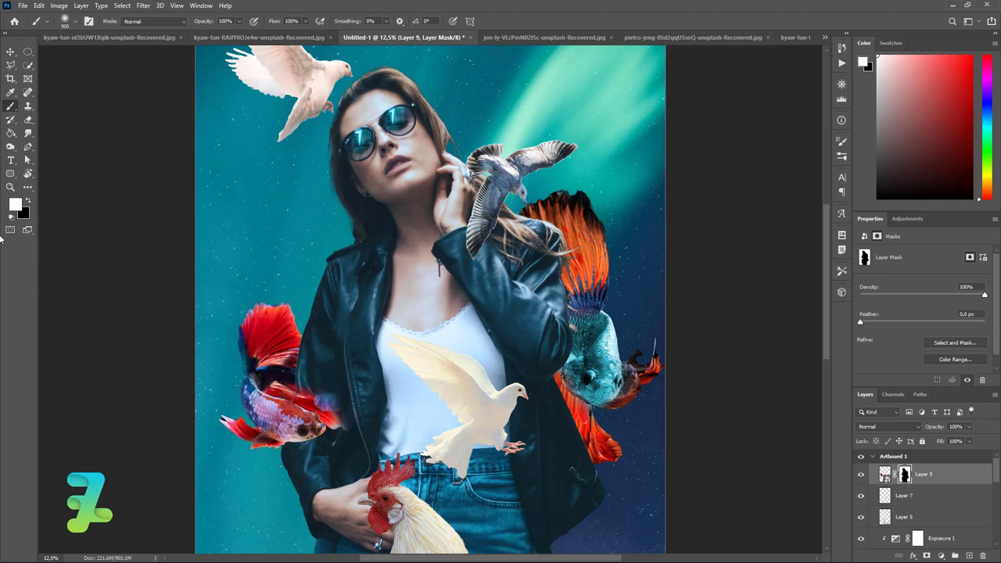
{"action": "left_click", "coordinate": [75, 21]}
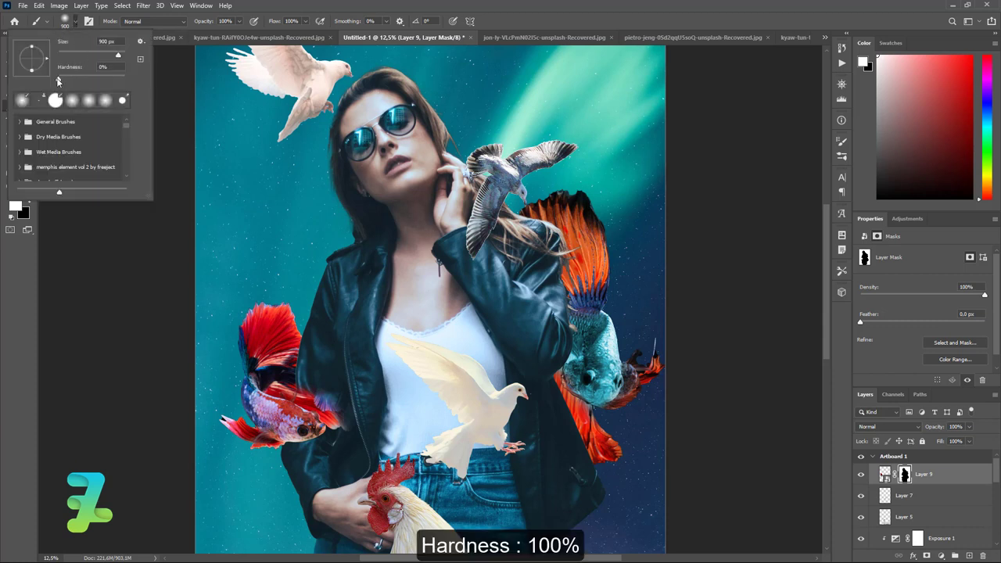
{"action": "mouse_move", "coordinate": [64, 50]}
{"action": "left_mouse_down"}
{"action": "mouse_move", "coordinate": [47, 49]}
{"action": "mouse_move", "coordinate": [93, 59]}
{"action": "left_mouse_up"}
{"action": "left_click", "coordinate": [158, 147]}
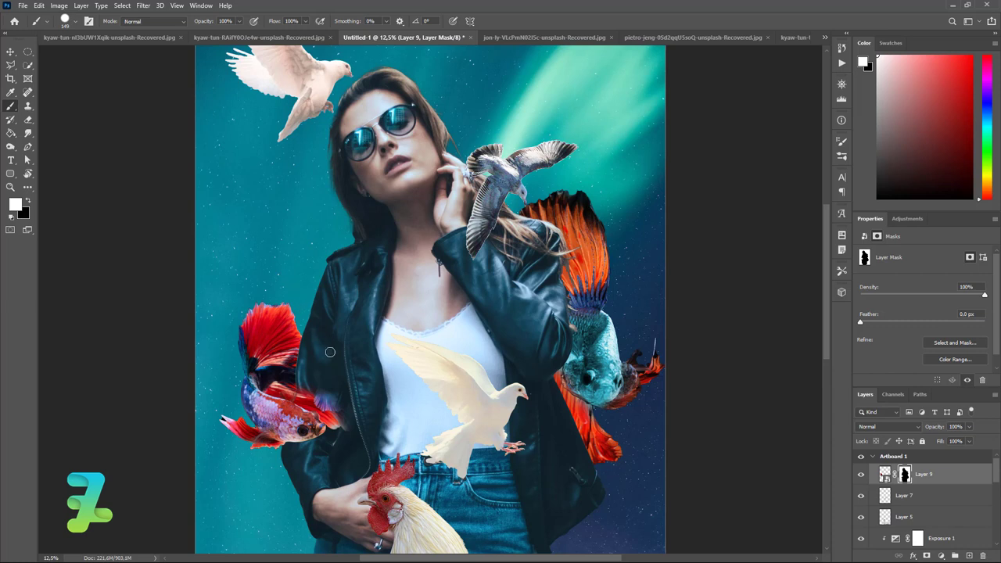
{"action": "mouse_move", "coordinate": [339, 423]}
{"action": "left_mouse_down"}
{"action": "mouse_move", "coordinate": [342, 403]}
{"action": "mouse_move", "coordinate": [309, 379]}
{"action": "left_mouse_up"}
{"action": "key", "text": "x"}
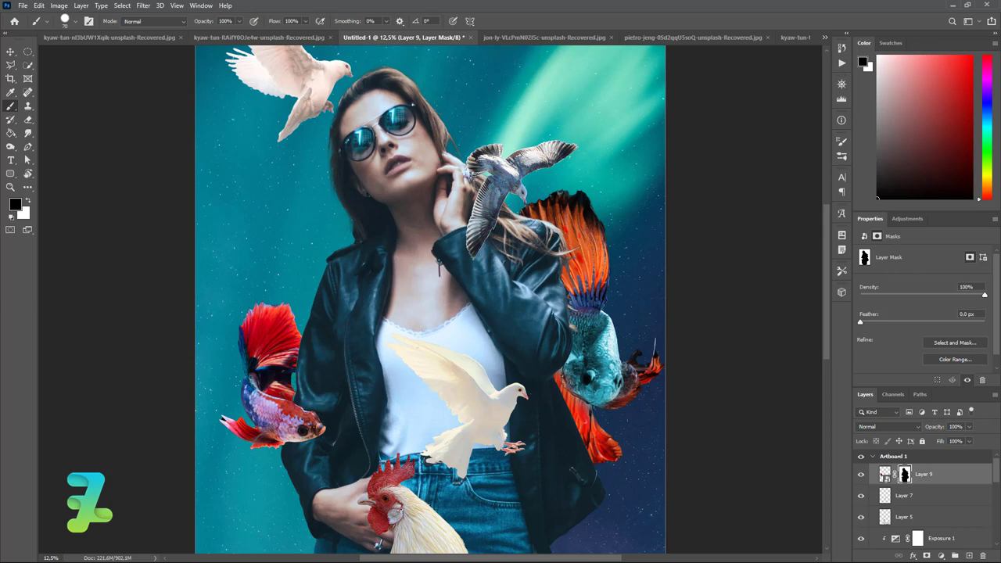
{"action": "key", "text": "ctrl+minus"}
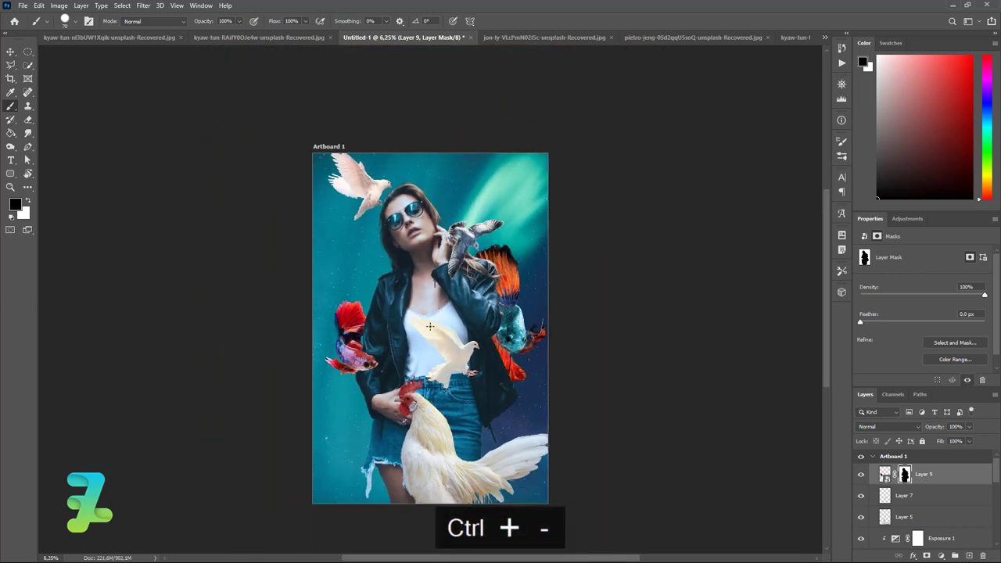
Shrink the rooster to about 55% and shift it down-left toward her hands.
{"action": "key", "text": "v"}
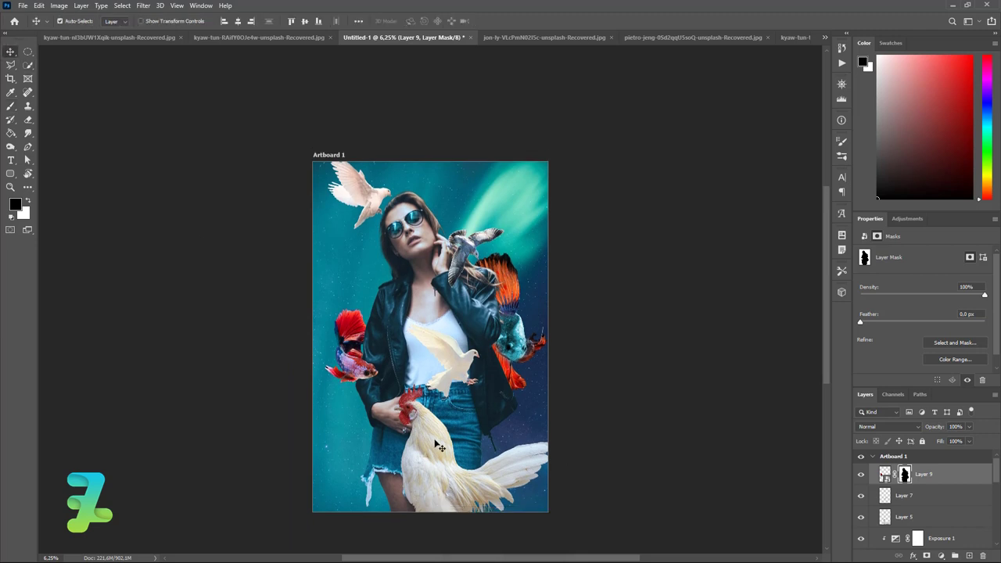
{"action": "mouse_move", "coordinate": [439, 447]}
{"action": "left_mouse_down"}
{"action": "mouse_move", "coordinate": [403, 479]}
{"action": "mouse_move", "coordinate": [409, 445]}
{"action": "left_mouse_up"}
{"action": "key", "text": "ctrl+t"}
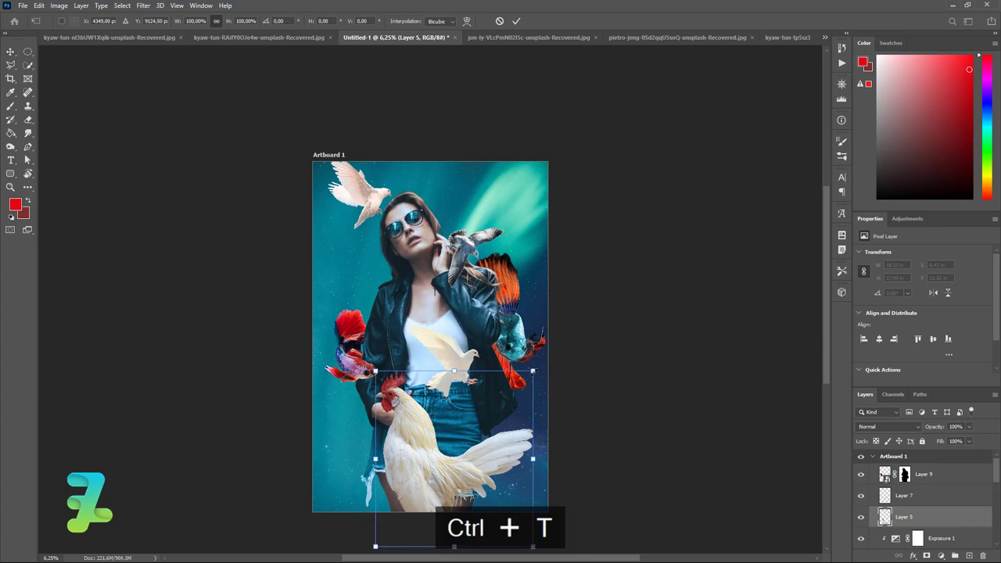
{"action": "left_click_drag", "start_coordinate": [532, 371], "coordinate": [496, 411]}
{"action": "left_click_drag", "start_coordinate": [440, 446], "coordinate": [425, 458]}
{"action": "left_click", "coordinate": [10, 51]}
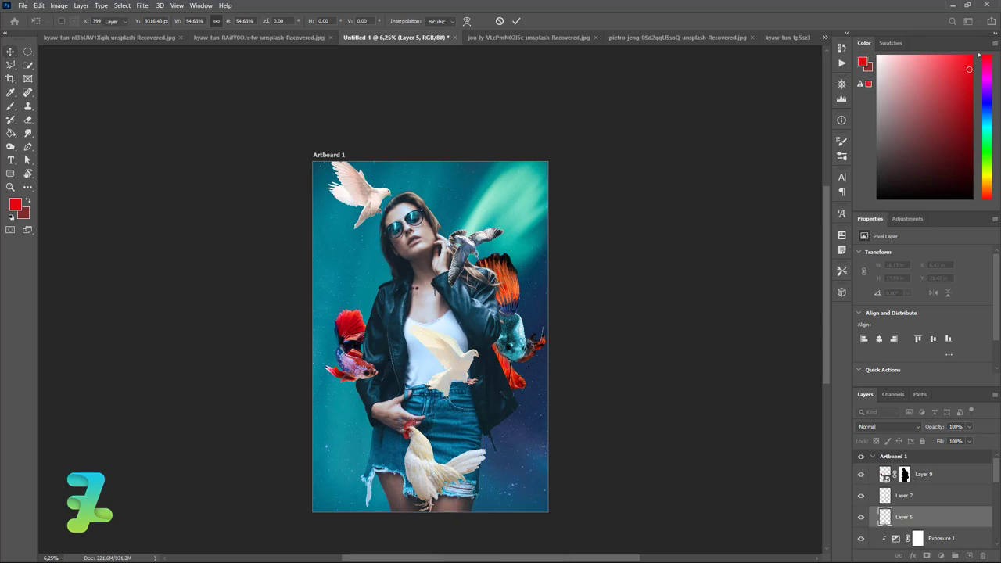
Move the dove's Layer 7 below Layer 8 and place the dove at the lower left.
{"action": "left_click", "coordinate": [457, 371]}
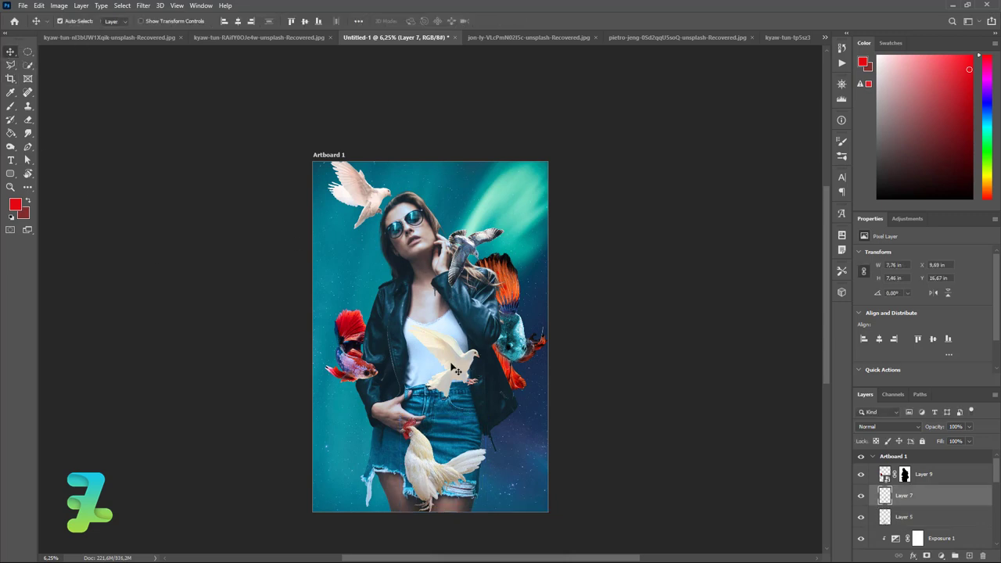
{"action": "left_click_drag", "start_coordinate": [884, 495], "coordinate": [896, 508]}
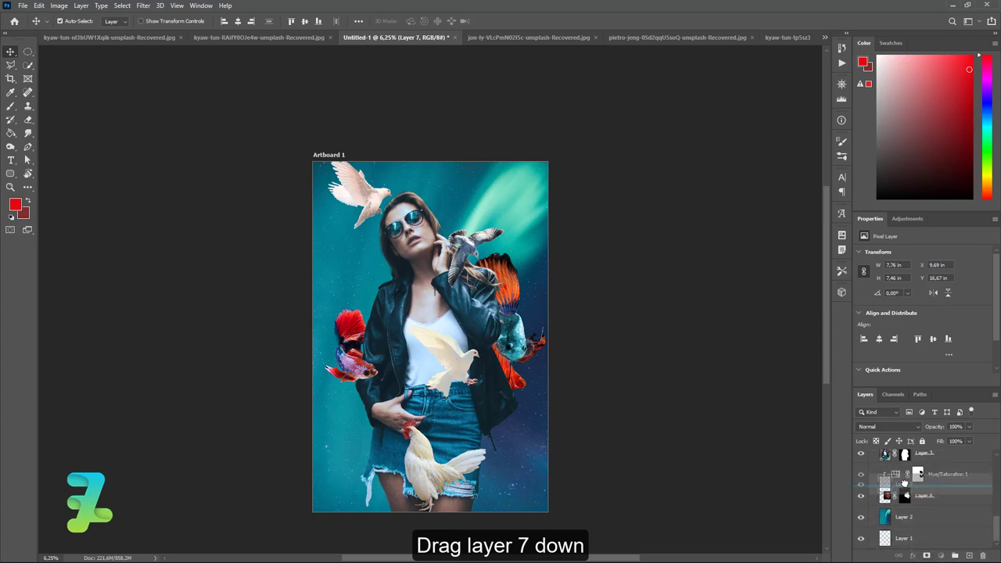
{"action": "left_click_drag", "start_coordinate": [896, 508], "coordinate": [899, 508]}
{"action": "left_click_drag", "start_coordinate": [467, 370], "coordinate": [508, 450]}
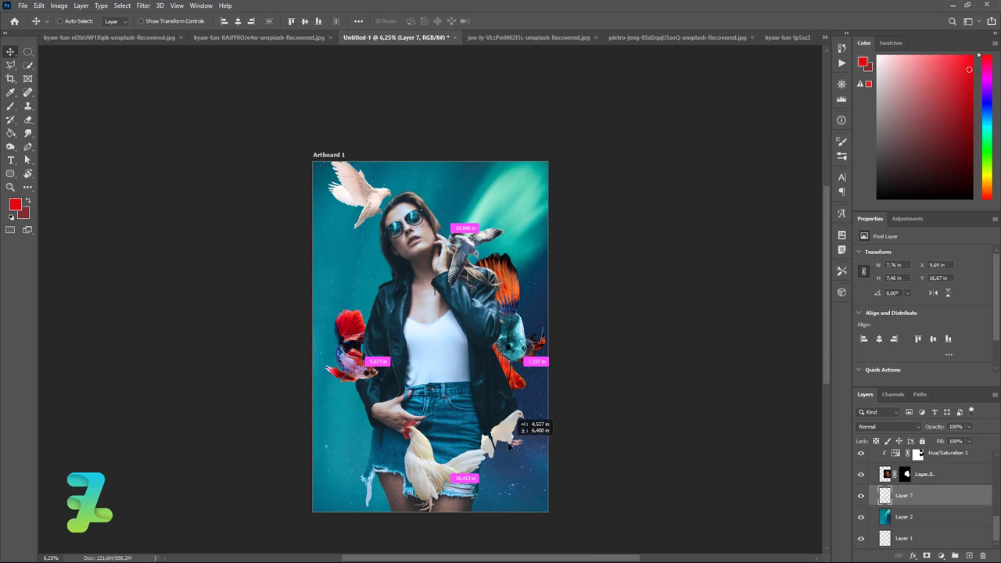
{"action": "mouse_move", "coordinate": [509, 449]}
{"action": "left_mouse_down"}
{"action": "mouse_move", "coordinate": [355, 447]}
{"action": "mouse_move", "coordinate": [376, 464]}
{"action": "mouse_move", "coordinate": [384, 495]}
{"action": "left_mouse_up"}
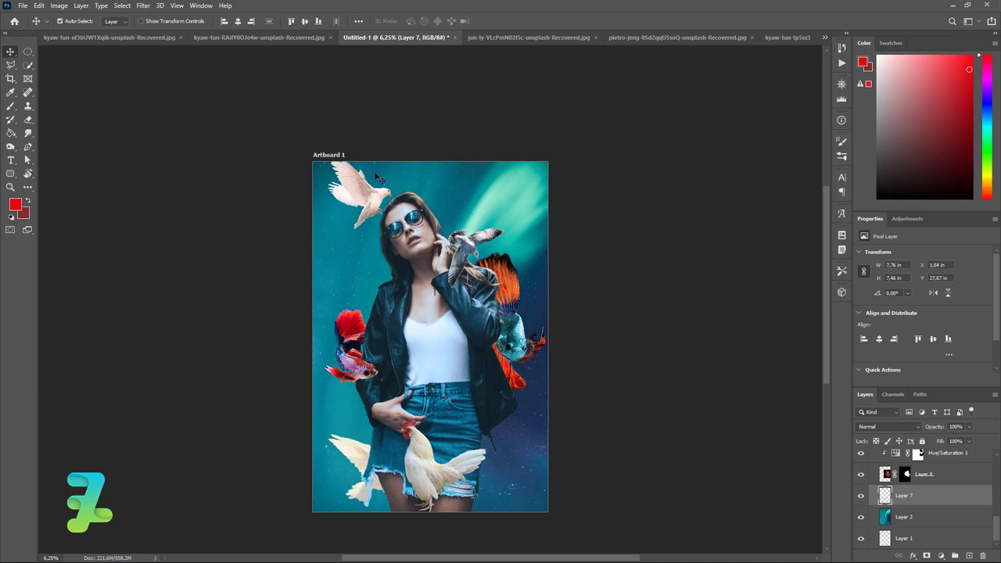
{"action": "left_click", "coordinate": [263, 35]}
Copy the red betta fish in as Layer 10 and place it beside the woman's head near the top.
{"action": "right_click", "coordinate": [338, 39]}
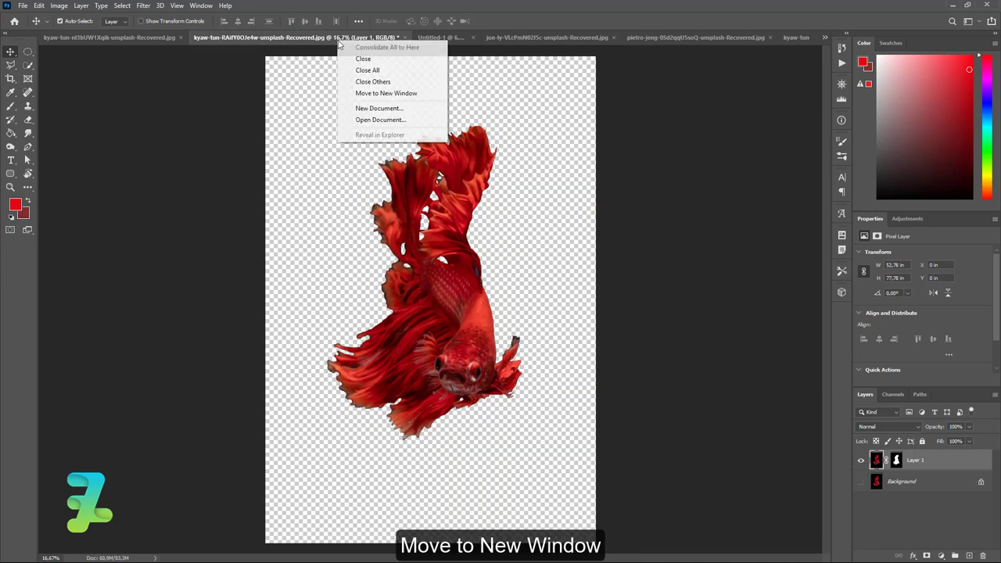
{"action": "left_click", "coordinate": [359, 93]}
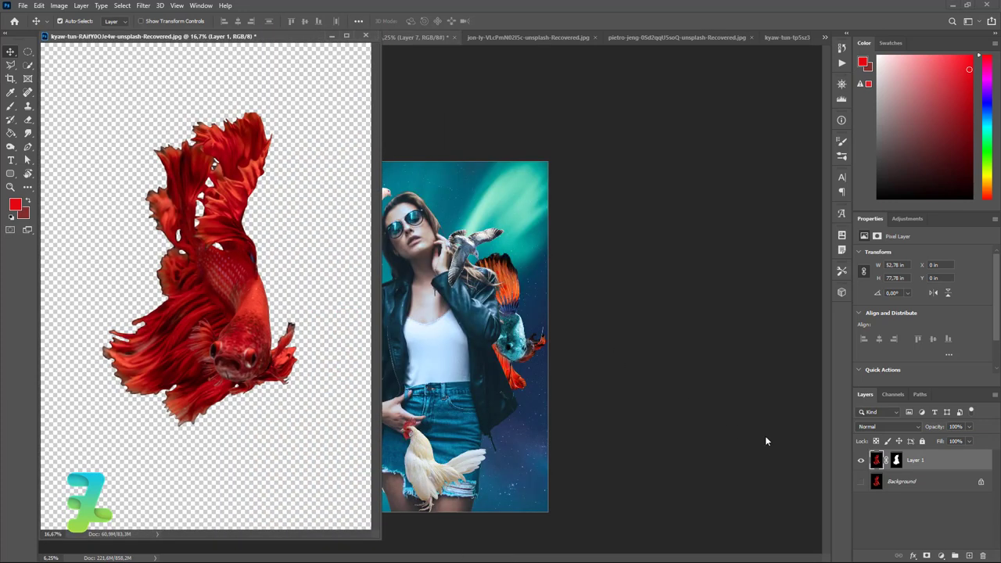
{"action": "left_click_drag", "start_coordinate": [876, 460], "coordinate": [438, 317]}
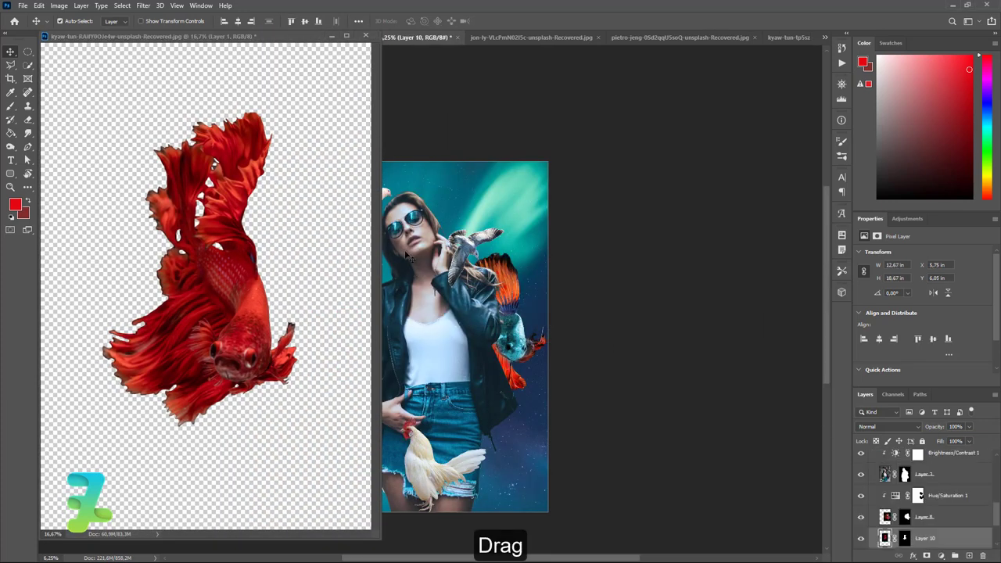
{"action": "mouse_move", "coordinate": [257, 37]}
{"action": "left_mouse_down"}
{"action": "mouse_move", "coordinate": [574, 64]}
{"action": "mouse_move", "coordinate": [576, 37]}
{"action": "left_mouse_up"}
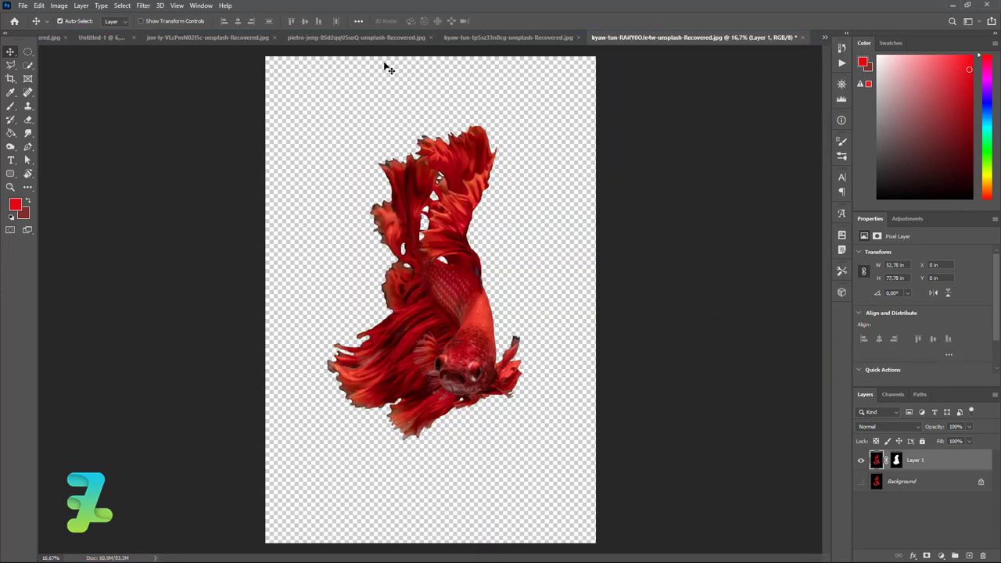
{"action": "left_click", "coordinate": [110, 37]}
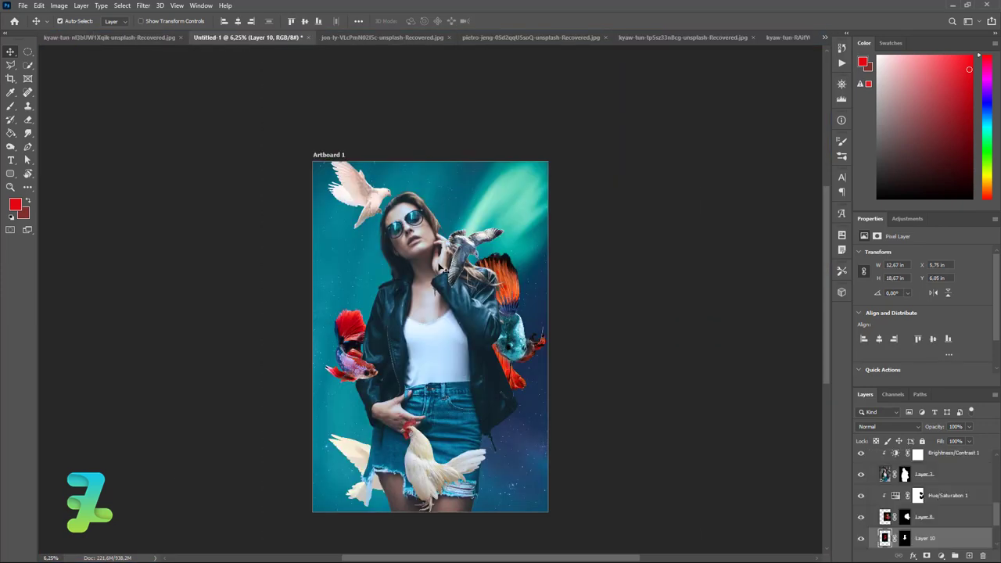
{"action": "key", "text": "ctrl+t"}
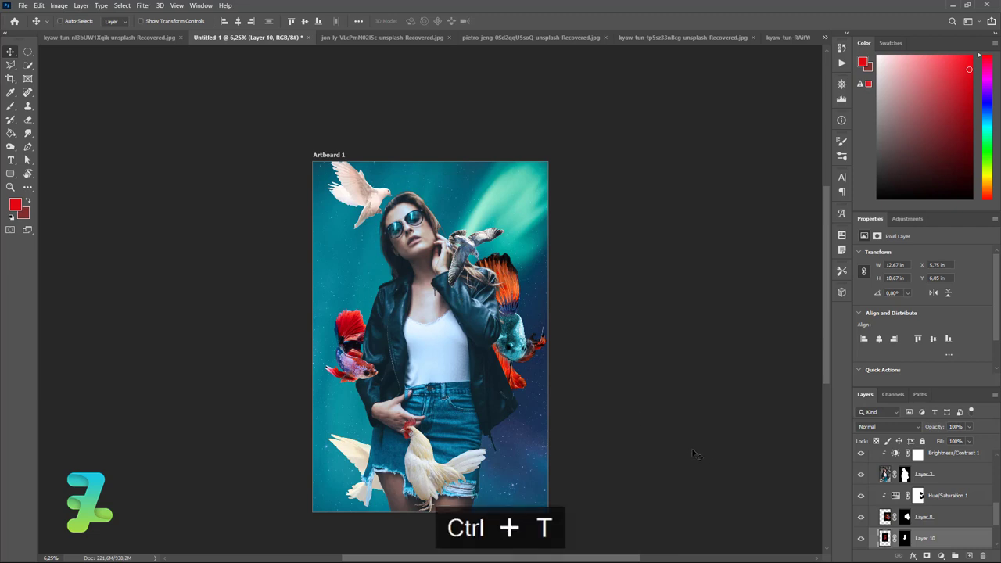
{"action": "mouse_move", "coordinate": [419, 332]}
{"action": "left_mouse_down"}
{"action": "mouse_move", "coordinate": [479, 242]}
{"action": "mouse_move", "coordinate": [457, 215]}
{"action": "left_mouse_up"}
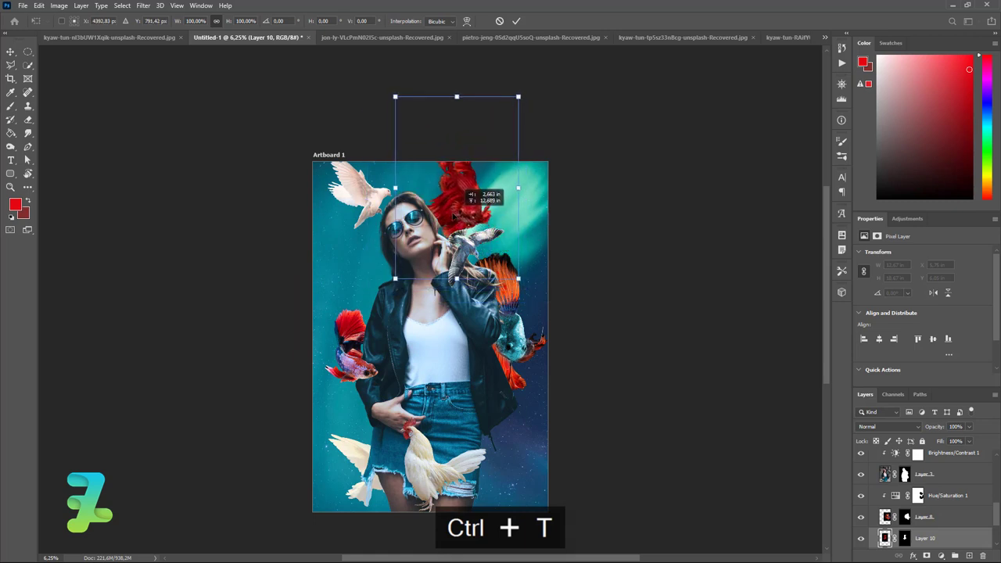
{"action": "left_click_drag", "start_coordinate": [457, 216], "coordinate": [467, 194]}
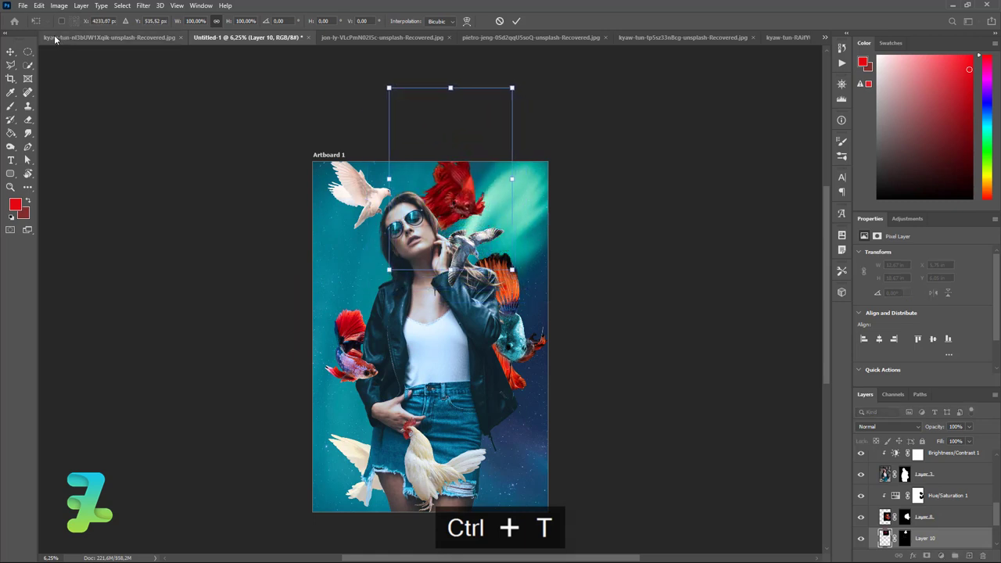
{"action": "key", "text": "Return"}
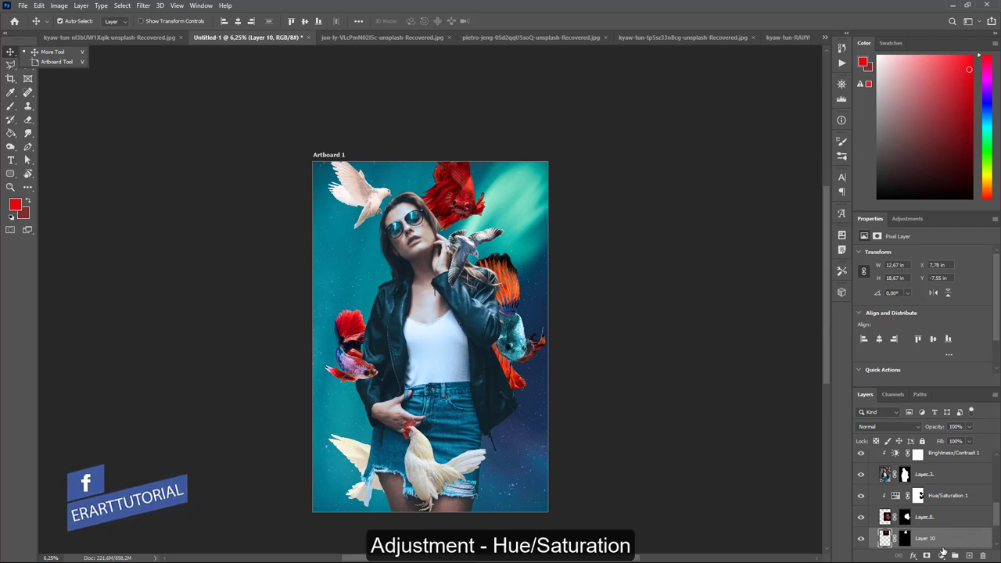
Clip a Hue/Saturation layer to the top fish, shifting hue and lightness and lowering saturation.
{"action": "left_click", "coordinate": [941, 555]}
{"action": "left_click", "coordinate": [944, 448]}
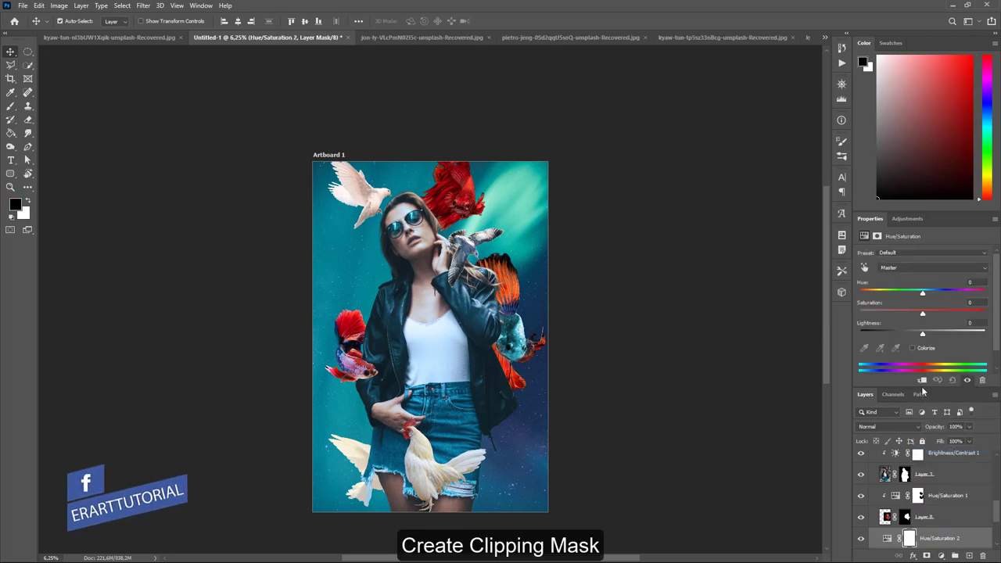
{"action": "left_click", "coordinate": [921, 380]}
{"action": "mouse_move", "coordinate": [922, 295]}
{"action": "left_mouse_down"}
{"action": "mouse_move", "coordinate": [941, 291]}
{"action": "mouse_move", "coordinate": [926, 299]}
{"action": "mouse_move", "coordinate": [939, 333]}
{"action": "mouse_move", "coordinate": [924, 334]}
{"action": "left_mouse_up"}
{"action": "mouse_move", "coordinate": [925, 293]}
{"action": "left_mouse_down"}
{"action": "mouse_move", "coordinate": [898, 293]}
{"action": "mouse_move", "coordinate": [969, 294]}
{"action": "mouse_move", "coordinate": [999, 311]}
{"action": "left_mouse_up"}
{"action": "mouse_move", "coordinate": [932, 316]}
{"action": "left_mouse_down"}
{"action": "mouse_move", "coordinate": [906, 317]}
{"action": "mouse_move", "coordinate": [919, 312]}
{"action": "left_mouse_up"}
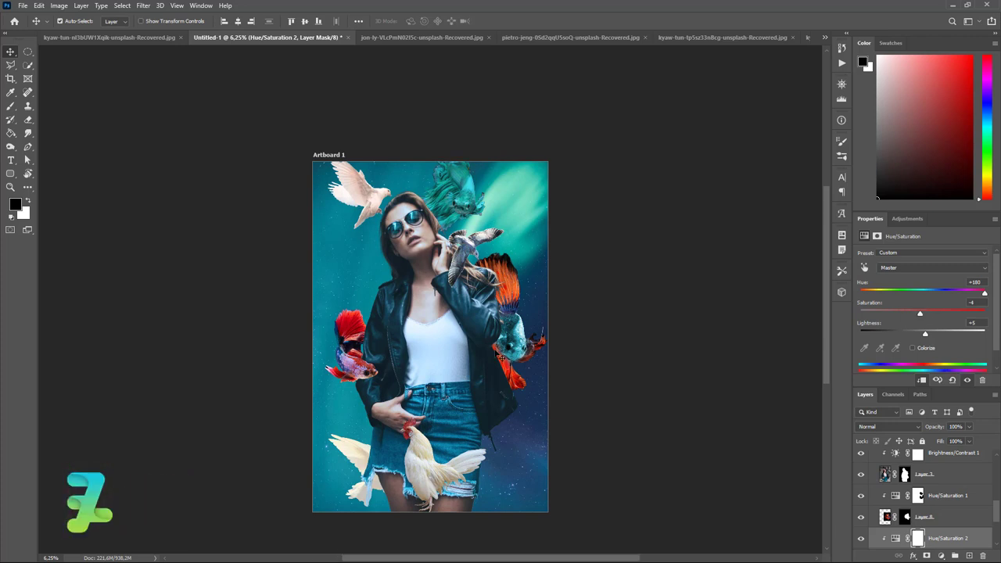
Clip a Hue/Saturation layer to Layer 9's fish with hue set to +180.
{"action": "left_click", "coordinate": [361, 367]}
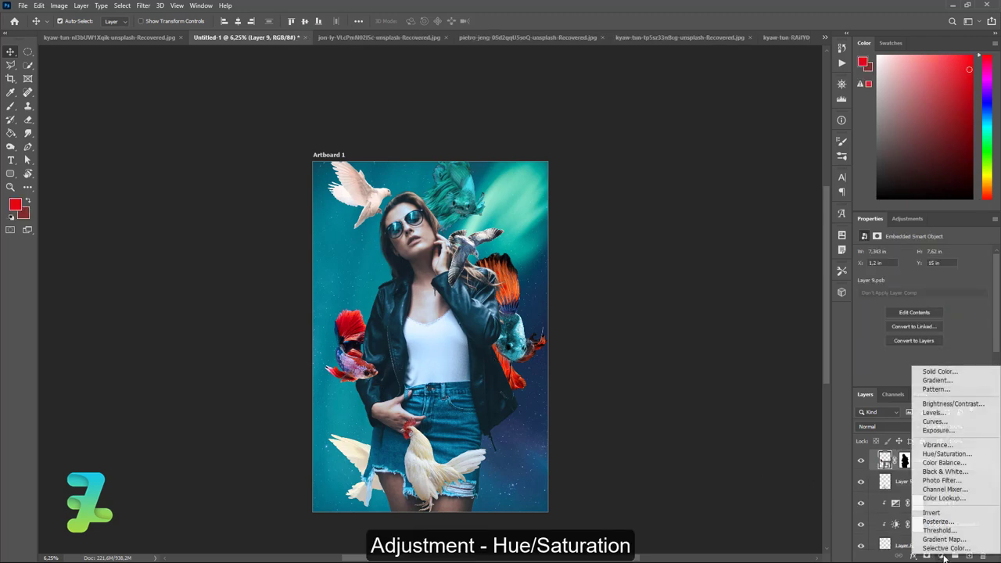
{"action": "left_click", "coordinate": [941, 555]}
{"action": "left_click", "coordinate": [946, 454]}
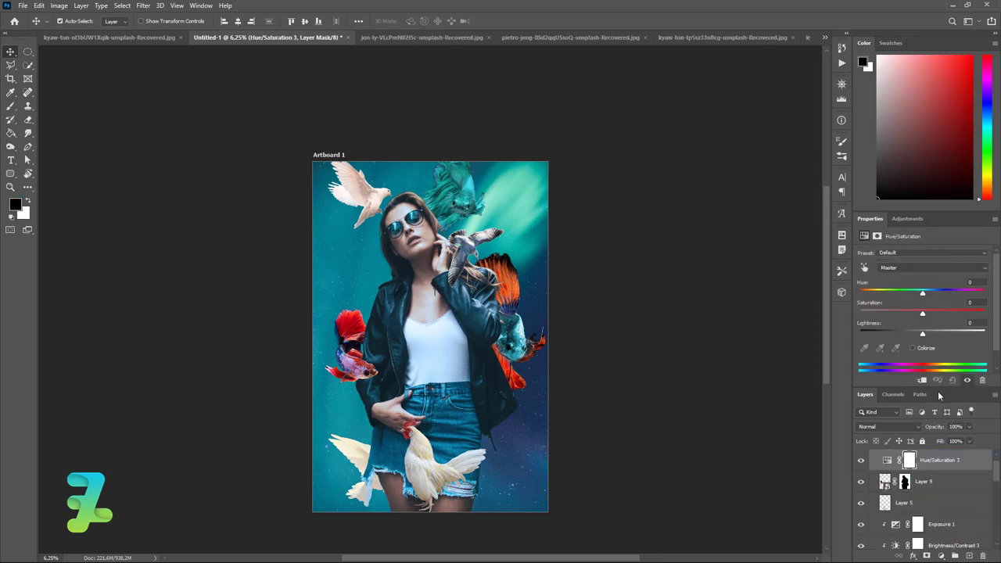
{"action": "left_click", "coordinate": [920, 380]}
{"action": "left_click_drag", "start_coordinate": [923, 289], "coordinate": [985, 291]}
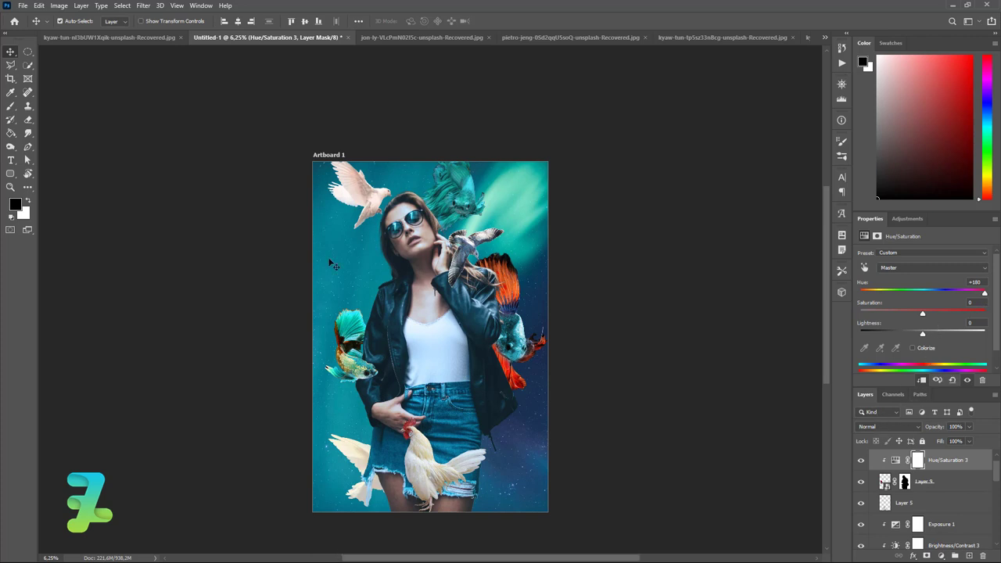
{"action": "left_click", "coordinate": [128, 38]}
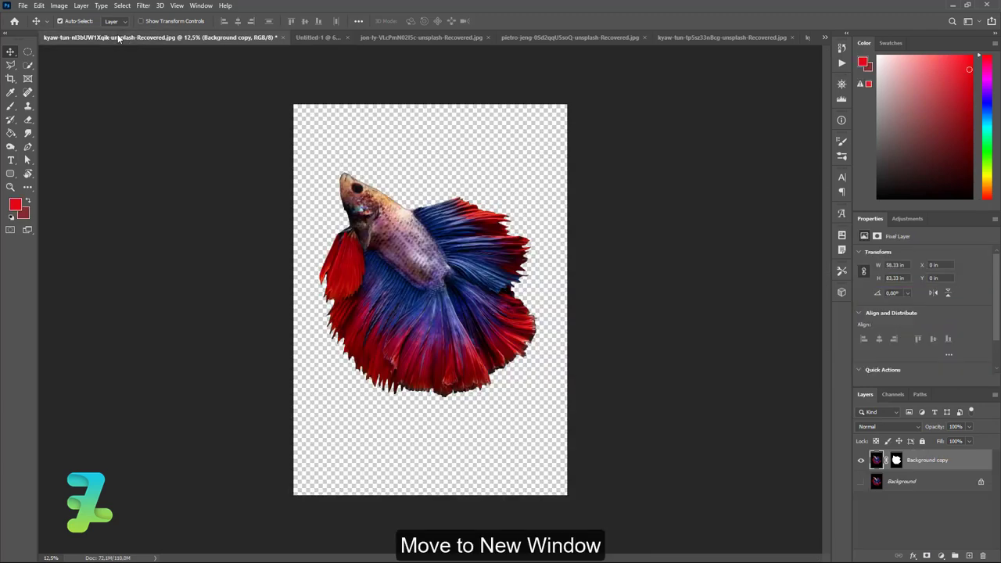
Copy the red-and-blue betta fish image into the Untitled-1 poster and return to it.
{"action": "right_click", "coordinate": [119, 36]}
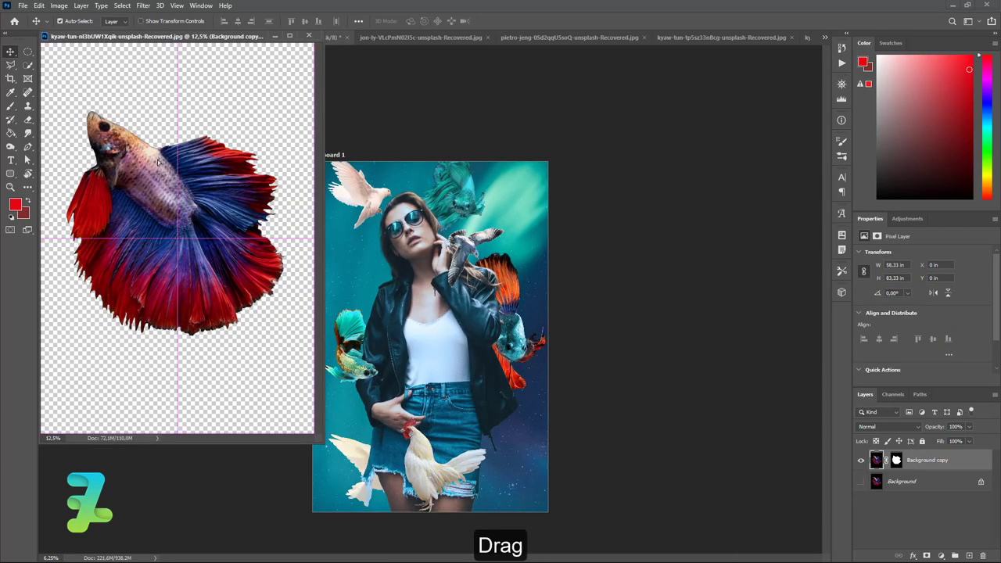
{"action": "left_click_drag", "start_coordinate": [135, 163], "coordinate": [423, 366]}
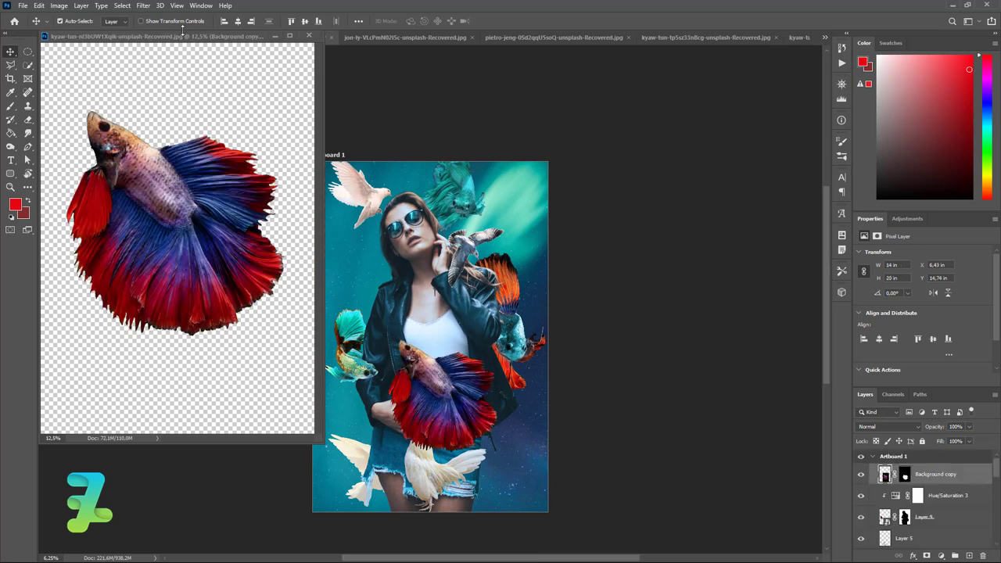
{"action": "left_click_drag", "start_coordinate": [182, 39], "coordinate": [433, 39]}
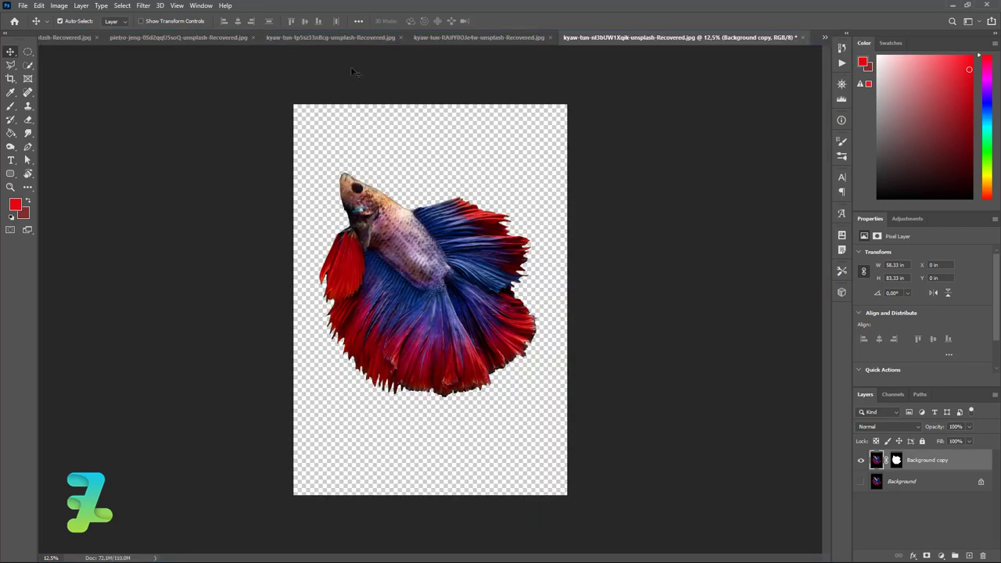
{"action": "left_click", "coordinate": [200, 6]}
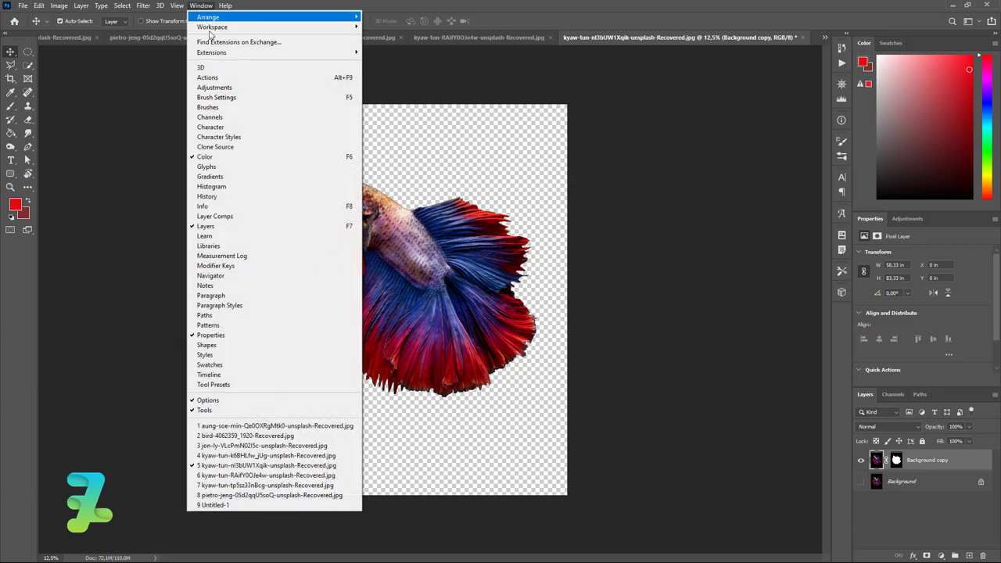
{"action": "left_click", "coordinate": [238, 506]}
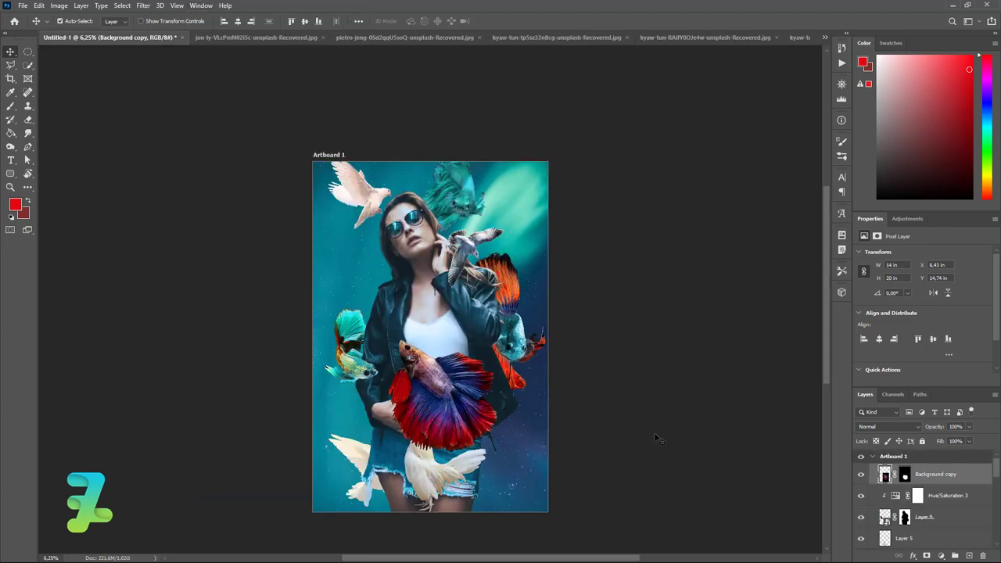
Move the fish layer below the woman and place the fish at her lower-right hip.
{"action": "mouse_move", "coordinate": [888, 479]}
{"action": "left_mouse_down"}
{"action": "mouse_move", "coordinate": [895, 547]}
{"action": "mouse_move", "coordinate": [899, 490]}
{"action": "mouse_move", "coordinate": [903, 500]}
{"action": "left_mouse_up"}
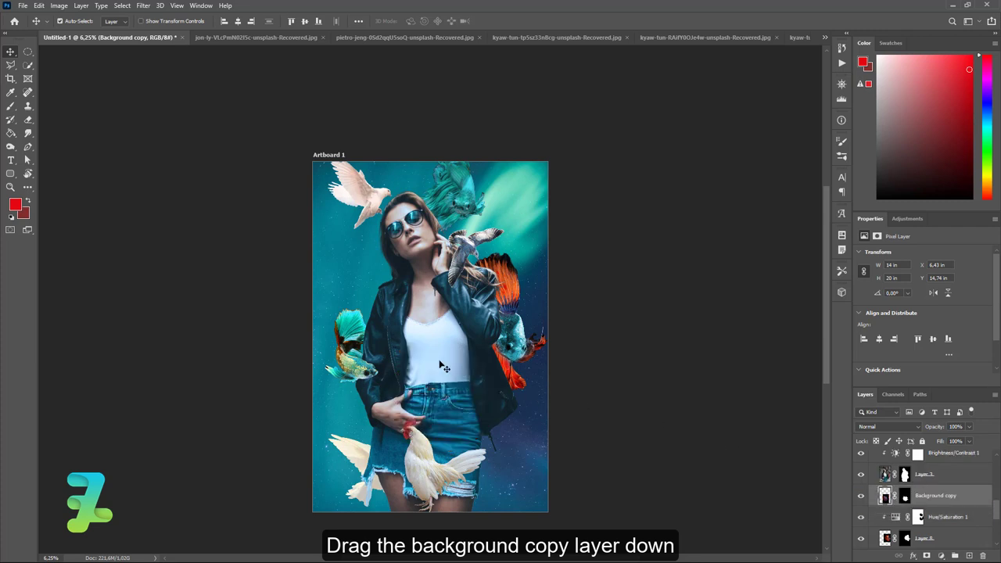
{"action": "left_click_drag", "start_coordinate": [440, 365], "coordinate": [497, 414]}
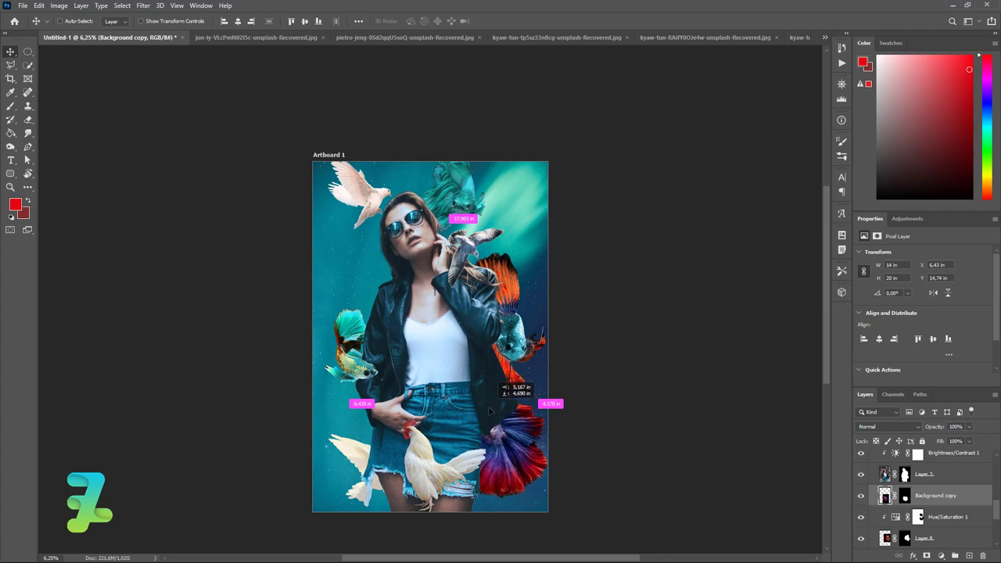
{"action": "left_click_drag", "start_coordinate": [497, 414], "coordinate": [498, 429]}
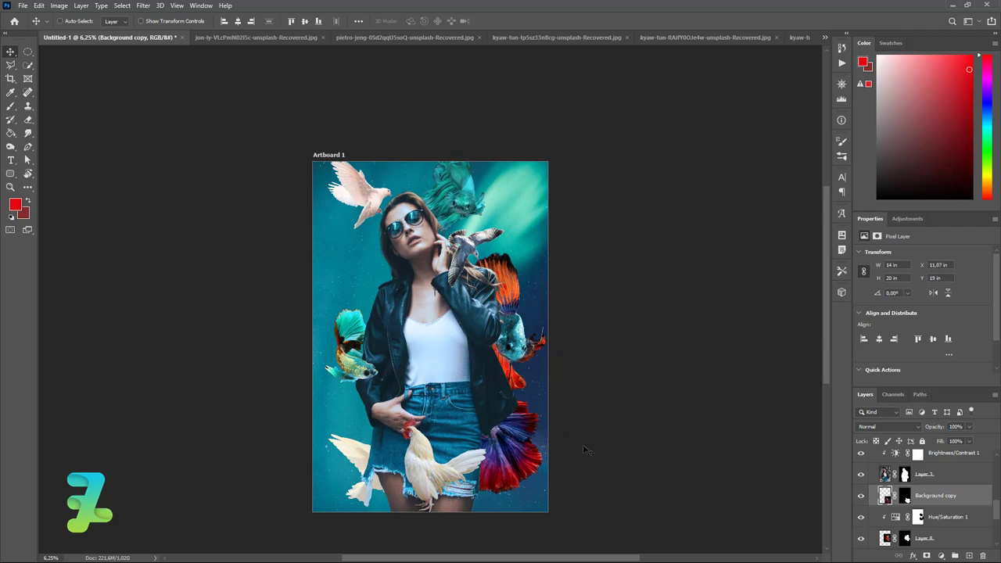
Clip a Hue/Saturation adjustment at Hue +180 to the lower-right betta, turning it green-gold.
{"action": "left_click", "coordinate": [940, 555]}
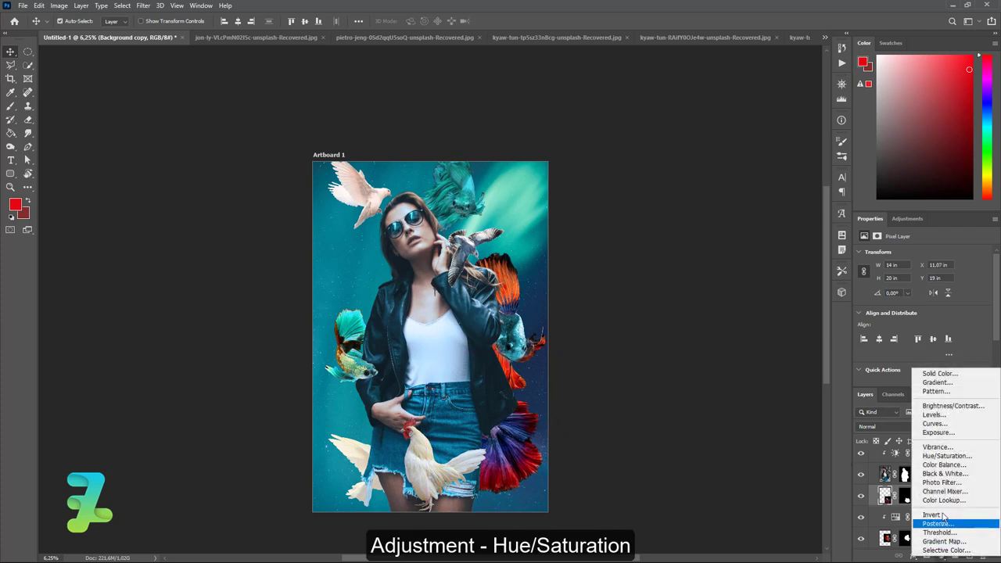
{"action": "left_click", "coordinate": [919, 458]}
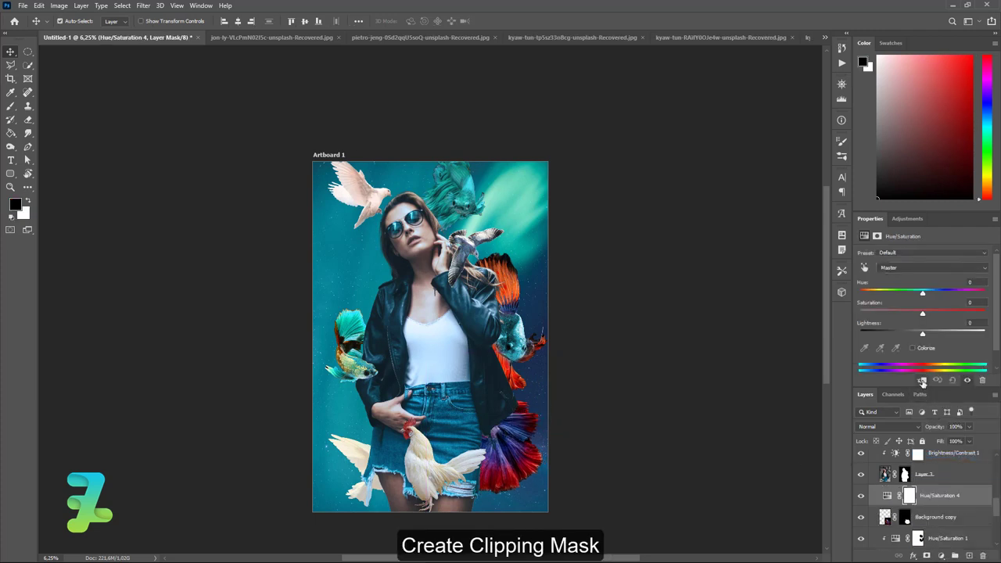
{"action": "left_click", "coordinate": [921, 381]}
{"action": "left_click_drag", "start_coordinate": [922, 292], "coordinate": [989, 302]}
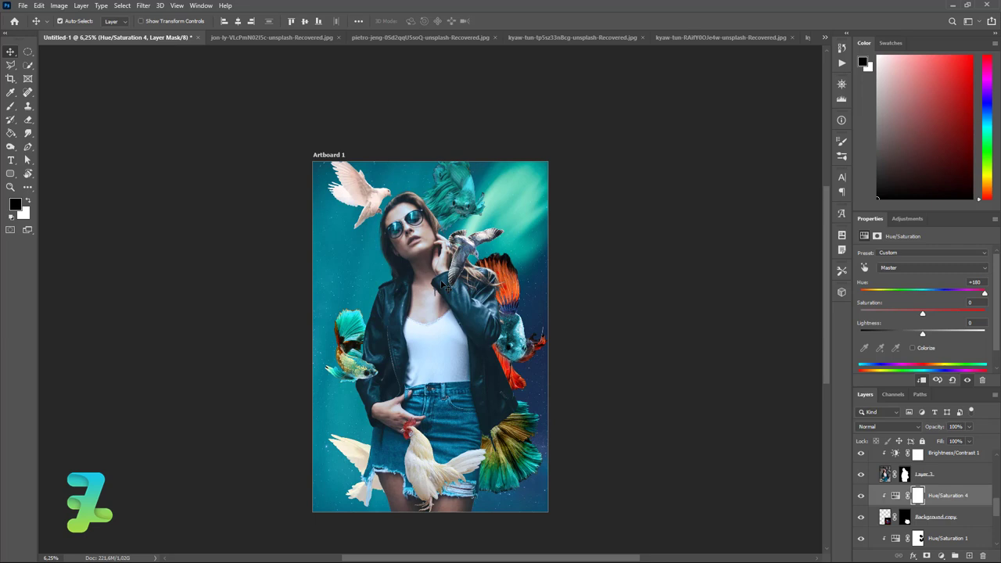
{"action": "scroll", "coordinate": [919, 500], "scroll_direction": "down", "scroll_amount": 3}
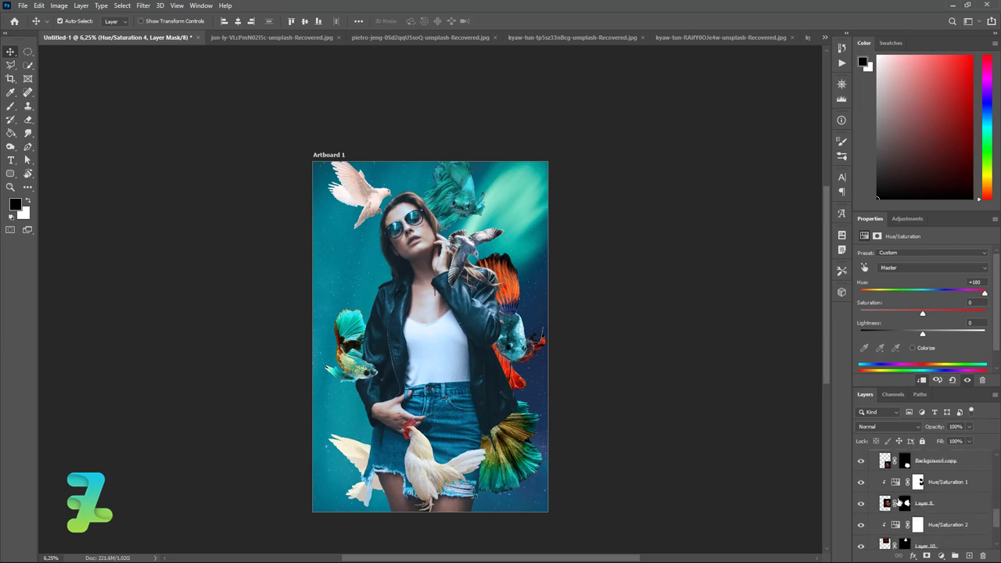
{"action": "scroll", "coordinate": [919, 508], "scroll_direction": "down", "scroll_amount": 3}
Add a new layer above the aurora sky and draw a circle behind the woman's head.
{"action": "left_click", "coordinate": [919, 516]}
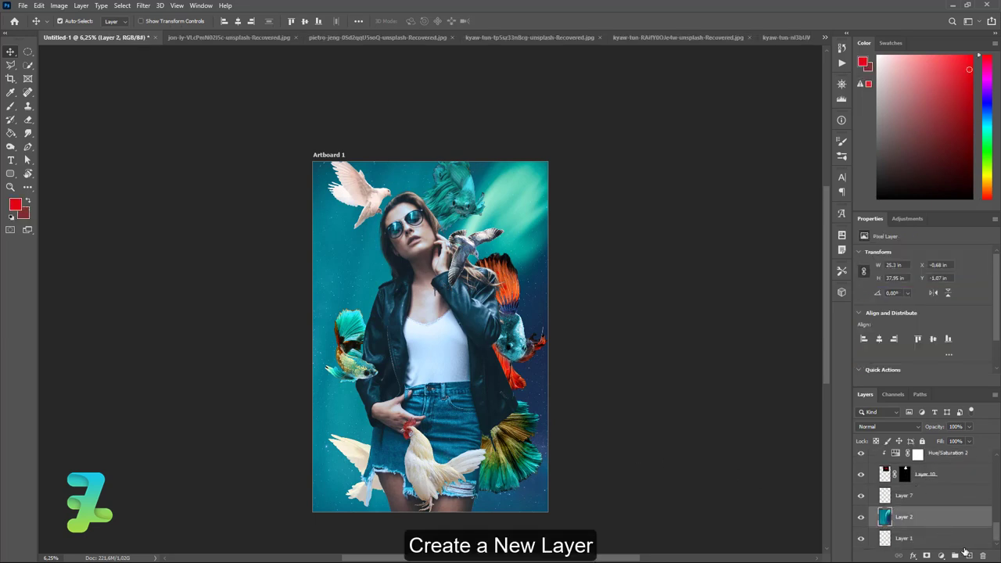
{"action": "left_click", "coordinate": [968, 555]}
{"action": "right_click", "coordinate": [11, 175]}
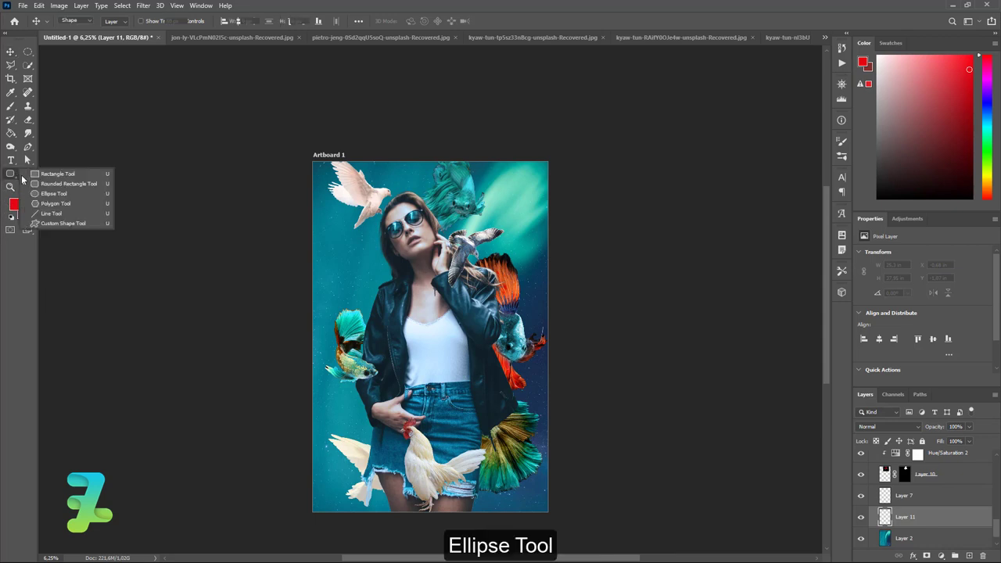
{"action": "left_click", "coordinate": [66, 172]}
{"action": "right_click", "coordinate": [17, 177]}
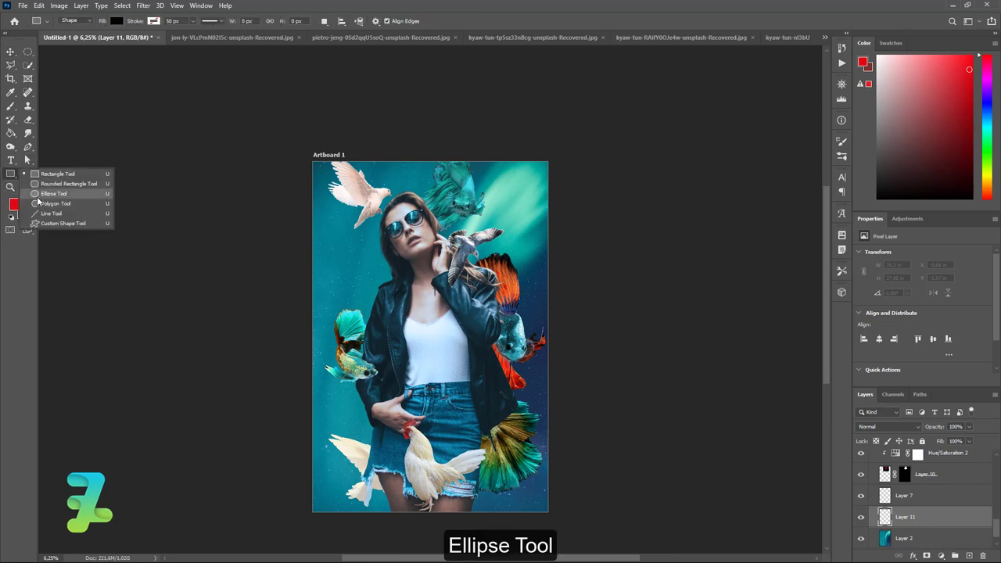
{"action": "left_click", "coordinate": [270, 246]}
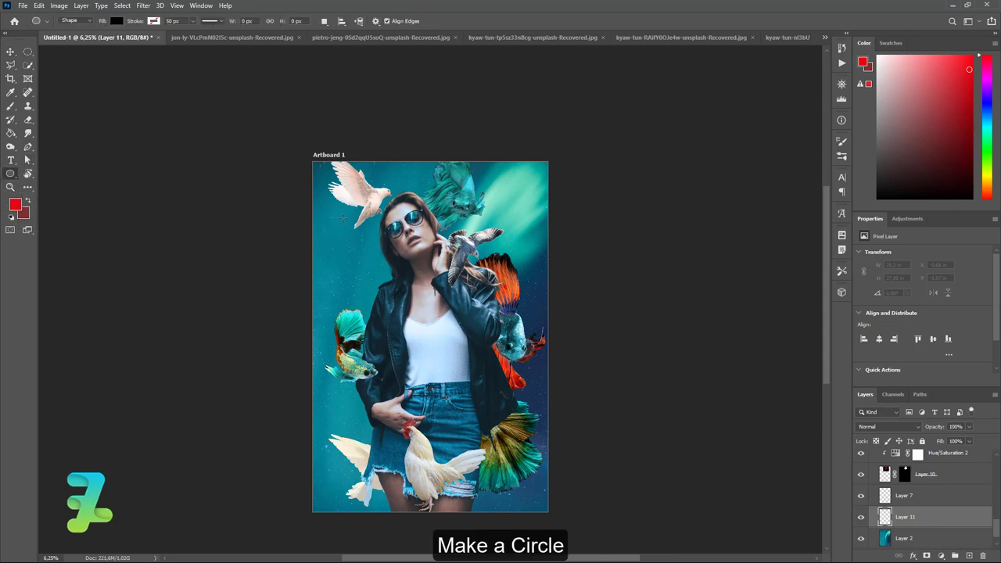
{"action": "left_click_drag", "start_coordinate": [343, 218], "coordinate": [469, 402]}
Fill the circle with a gradient from cyan #02e4ff to pale cyan #89eaff.
{"action": "left_click", "coordinate": [116, 21]}
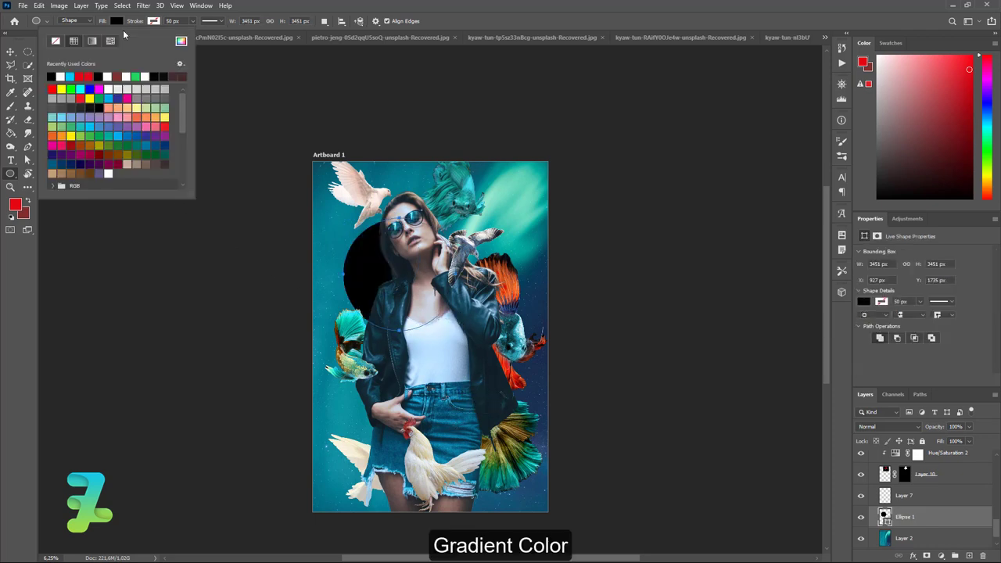
{"action": "left_click", "coordinate": [93, 41]}
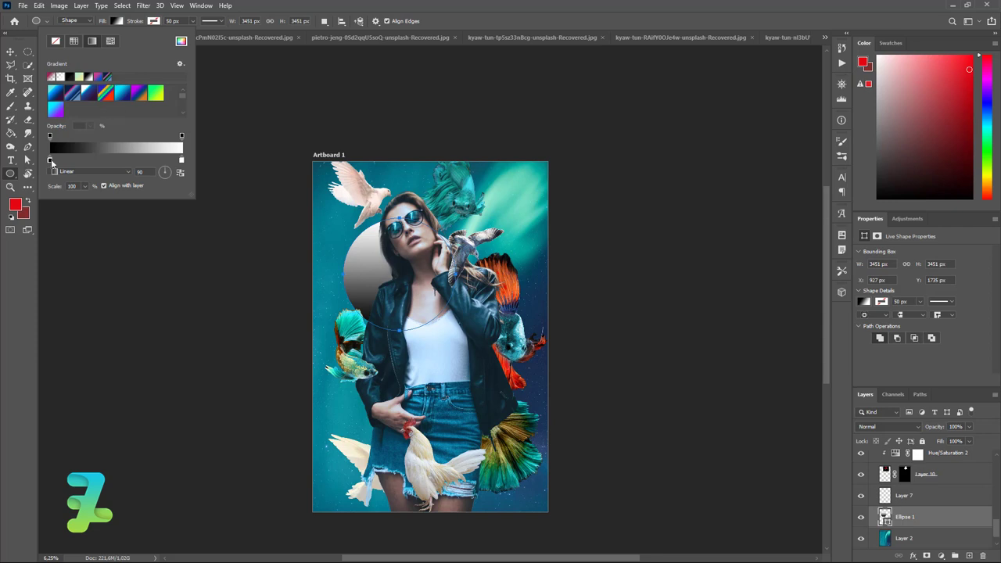
{"action": "double_click", "coordinate": [50, 160]}
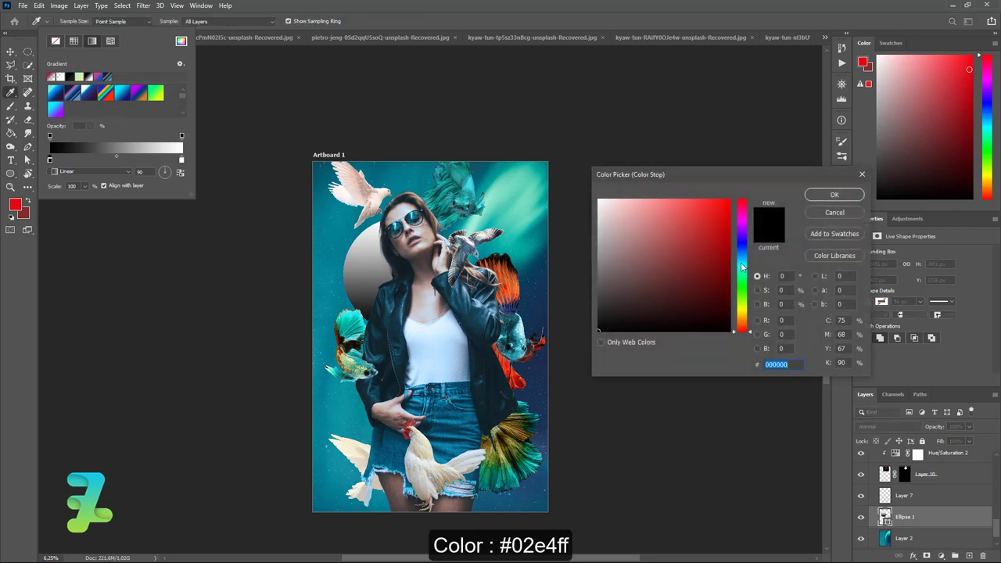
{"action": "left_click_drag", "start_coordinate": [741, 261], "coordinate": [745, 266]}
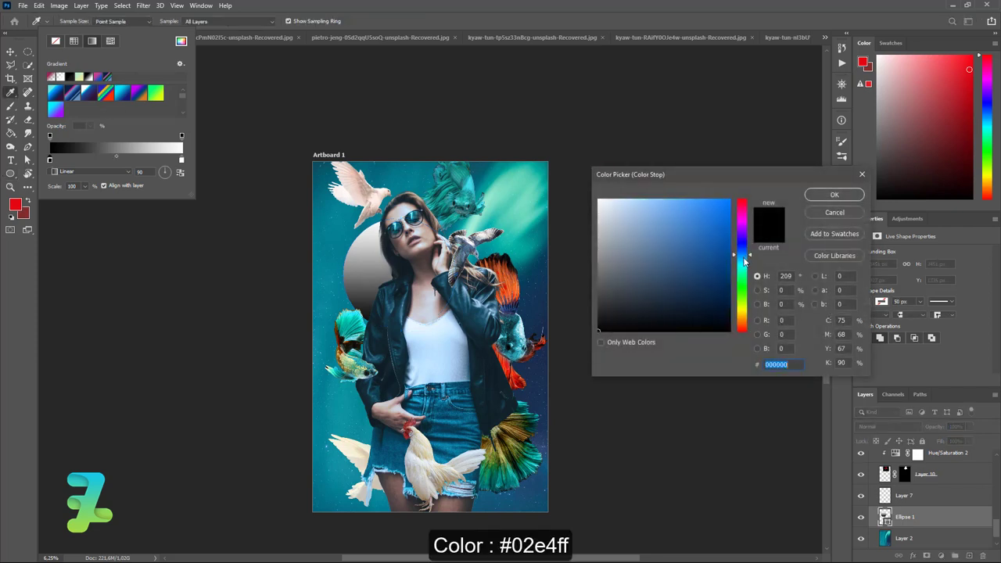
{"action": "left_click_drag", "start_coordinate": [727, 201], "coordinate": [729, 183]}
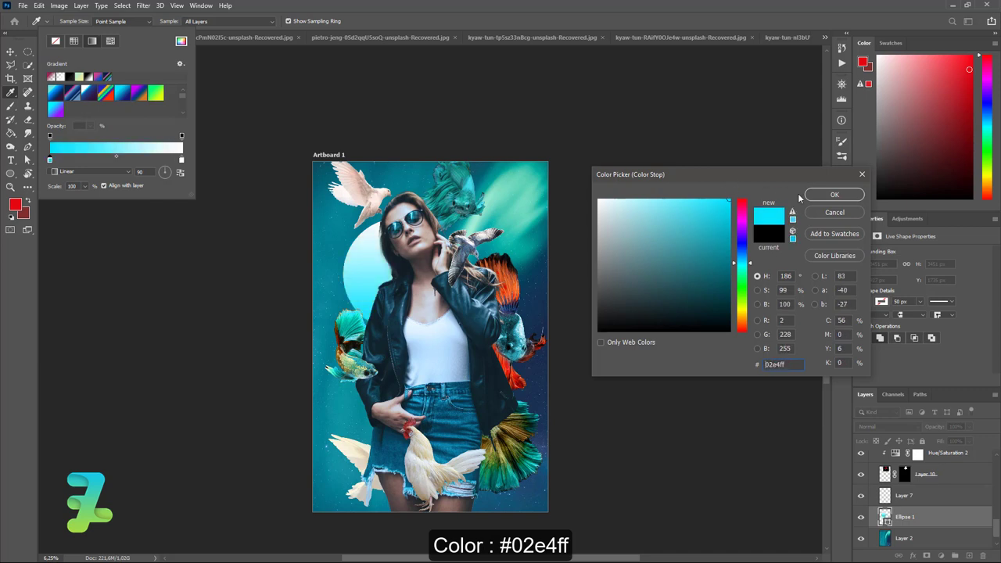
{"action": "left_click", "coordinate": [824, 197]}
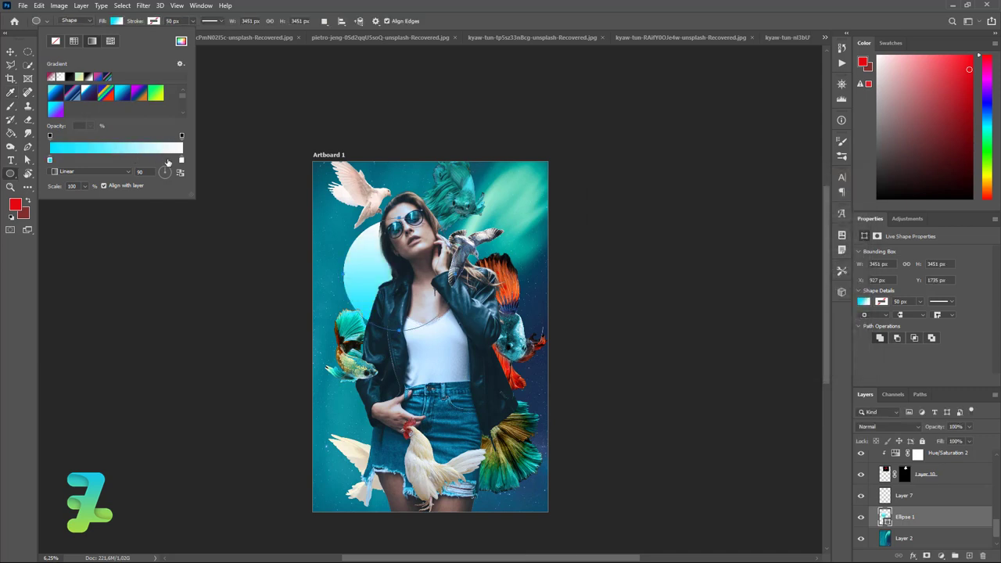
{"action": "double_click", "coordinate": [181, 162]}
{"action": "left_click_drag", "start_coordinate": [744, 271], "coordinate": [745, 262]}
{"action": "left_click", "coordinate": [643, 199]}
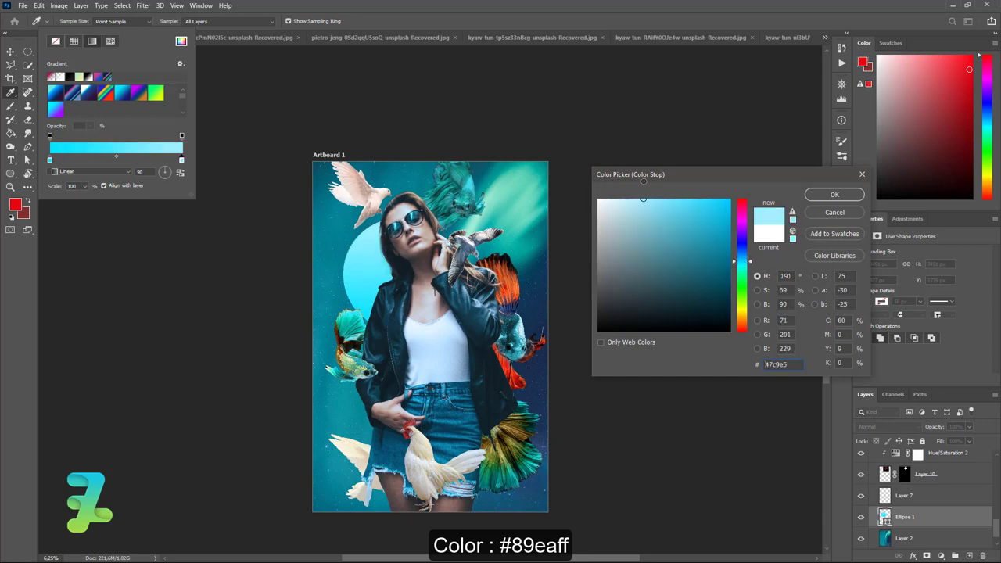
{"action": "type", "text": "89eaff"}
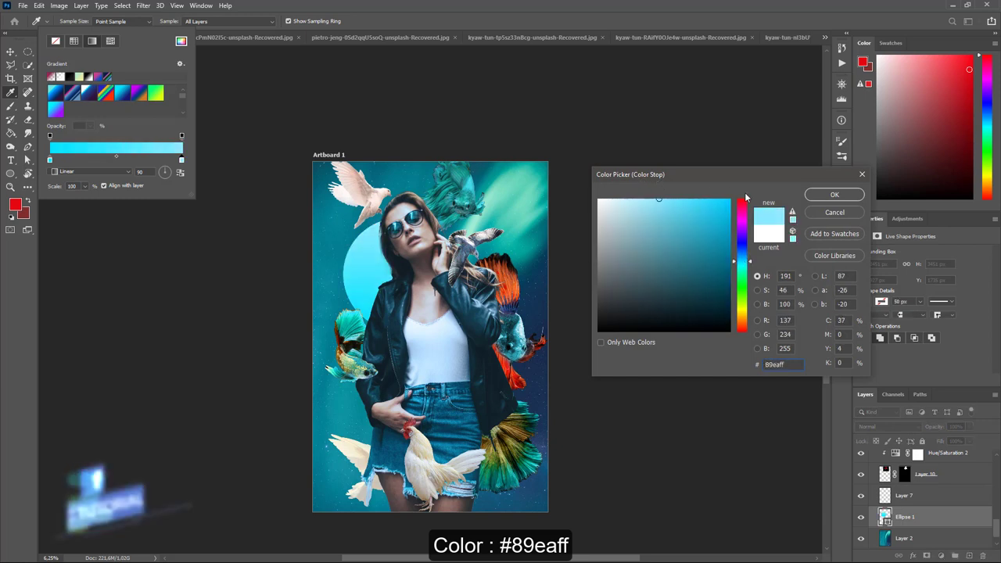
{"action": "left_click", "coordinate": [826, 196]}
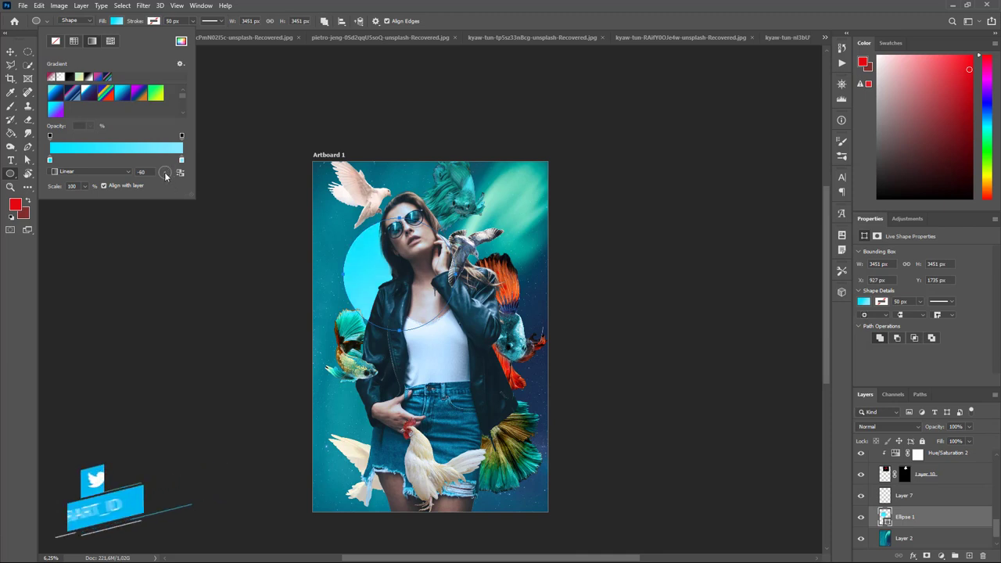
Set the gradient angle to 135° and enlarge the circle to about 148% behind her head.
{"action": "left_click_drag", "start_coordinate": [161, 168], "coordinate": [149, 157]}
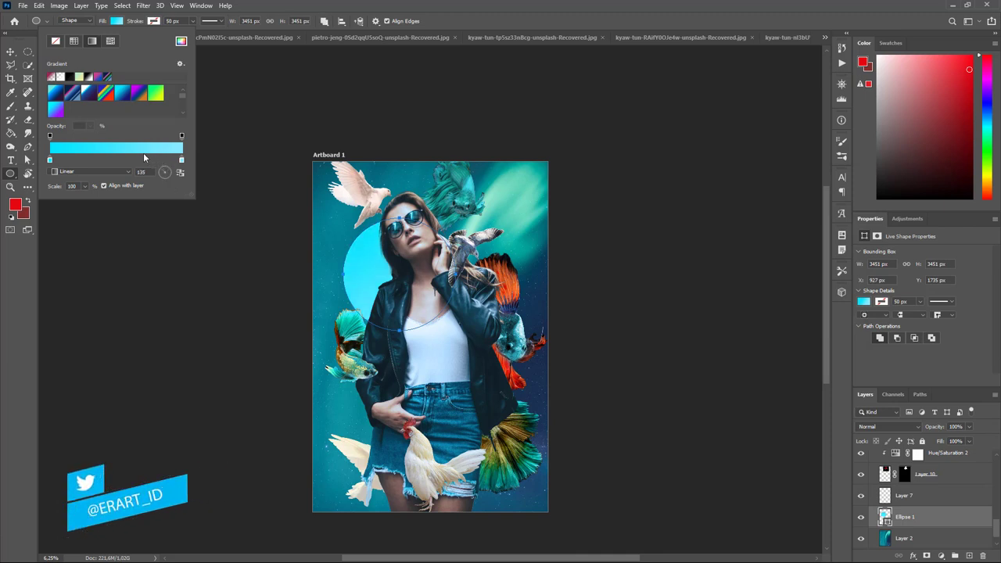
{"action": "left_click", "coordinate": [10, 51]}
{"action": "mouse_move", "coordinate": [389, 277]}
{"action": "left_mouse_down"}
{"action": "mouse_move", "coordinate": [365, 266]}
{"action": "mouse_move", "coordinate": [378, 257]}
{"action": "left_mouse_up"}
{"action": "key", "text": "ctrl+t"}
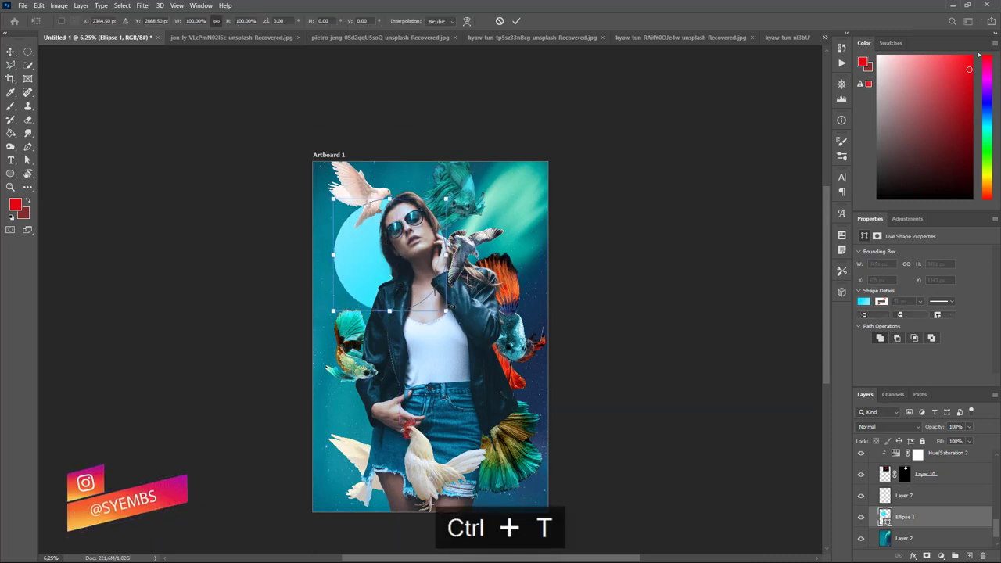
{"action": "left_click_drag", "start_coordinate": [447, 312], "coordinate": [499, 363]}
{"action": "left_click_drag", "start_coordinate": [382, 305], "coordinate": [376, 284]}
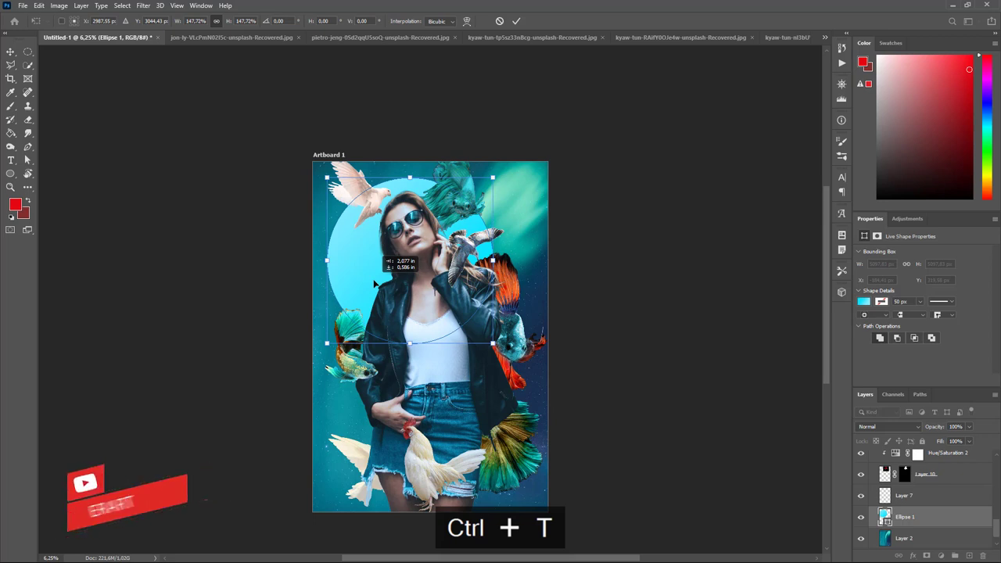
{"action": "key", "text": "Return"}
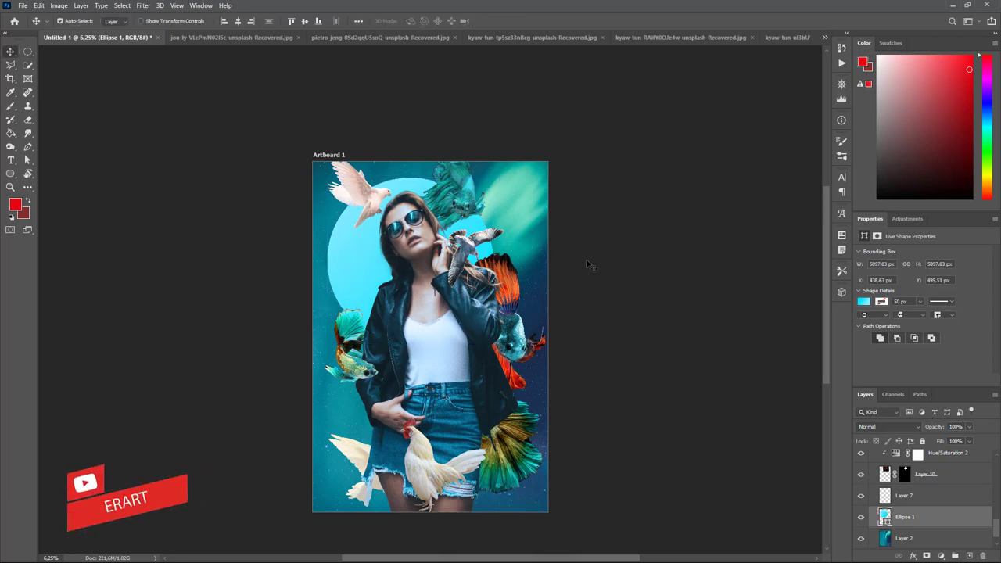
{"action": "left_click", "coordinate": [508, 287]}
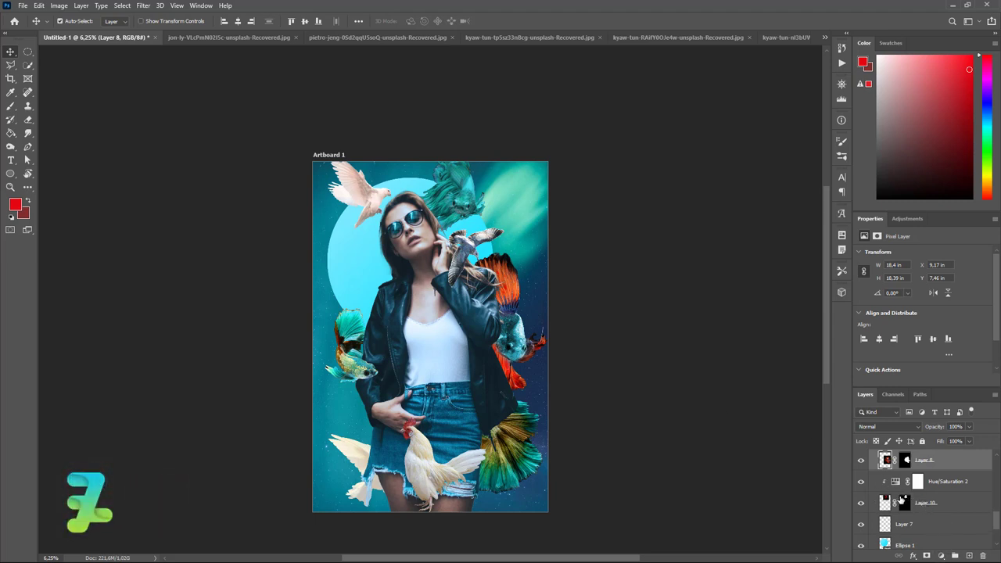
Add a Hue/Saturation 5 adjustment at Hue +180 above Layer 8, turning the orange betta blue.
{"action": "scroll", "coordinate": [907, 504], "scroll_direction": "up", "scroll_amount": 1}
{"action": "left_click", "coordinate": [942, 554]}
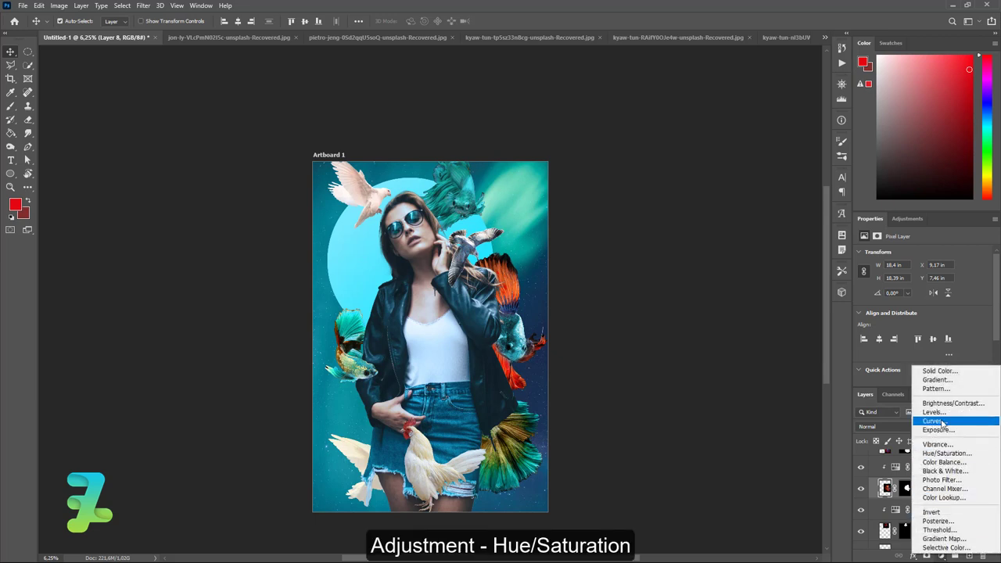
{"action": "left_click", "coordinate": [941, 453]}
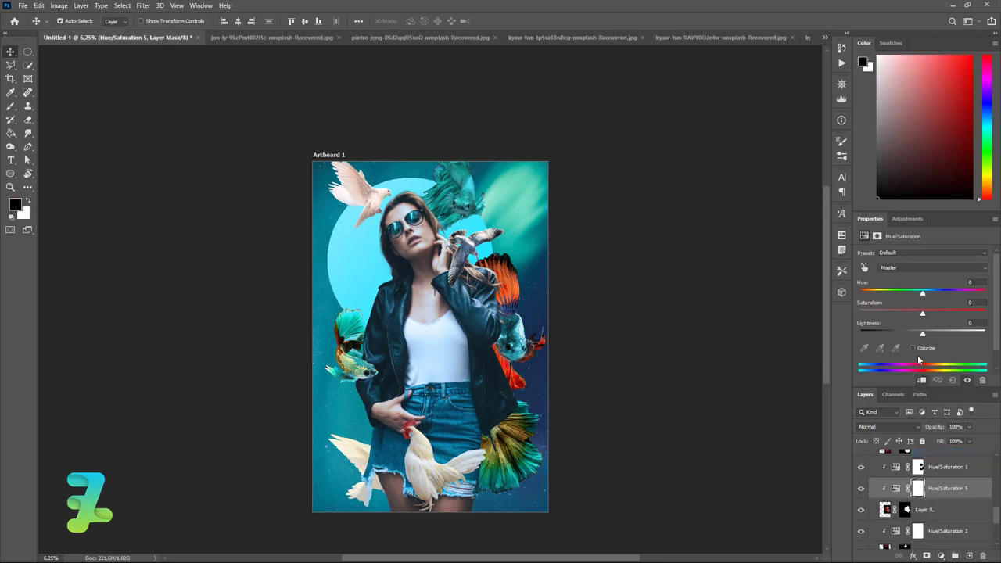
{"action": "left_click_drag", "start_coordinate": [922, 294], "coordinate": [997, 305]}
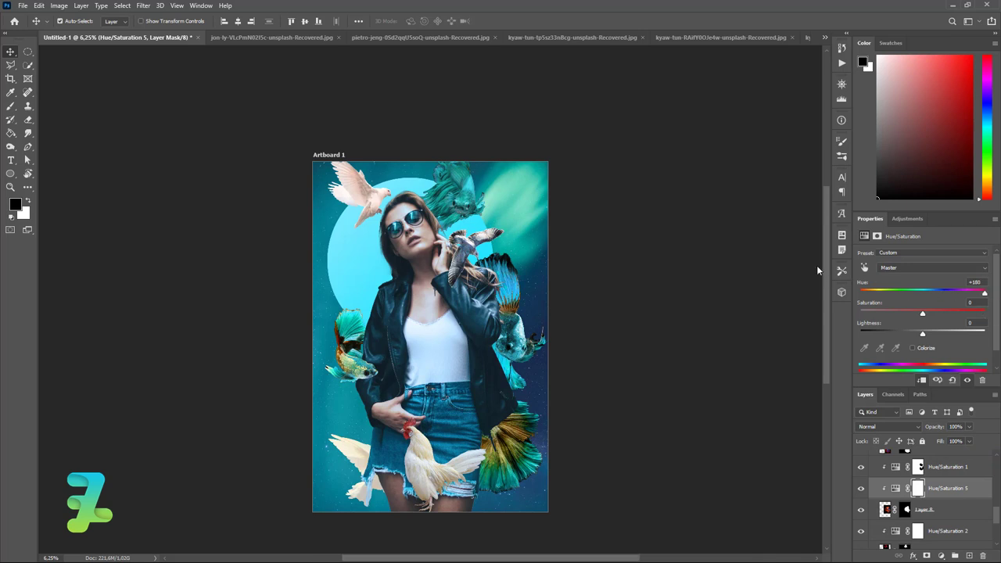
{"action": "scroll", "coordinate": [816, 269], "scroll_direction": "down", "scroll_amount": 1}
{"action": "scroll", "coordinate": [816, 270], "scroll_direction": "up", "scroll_amount": 2}
{"action": "scroll", "coordinate": [943, 496], "scroll_direction": "down", "scroll_amount": 2}
{"action": "scroll", "coordinate": [944, 496], "scroll_direction": "down", "scroll_amount": 2}
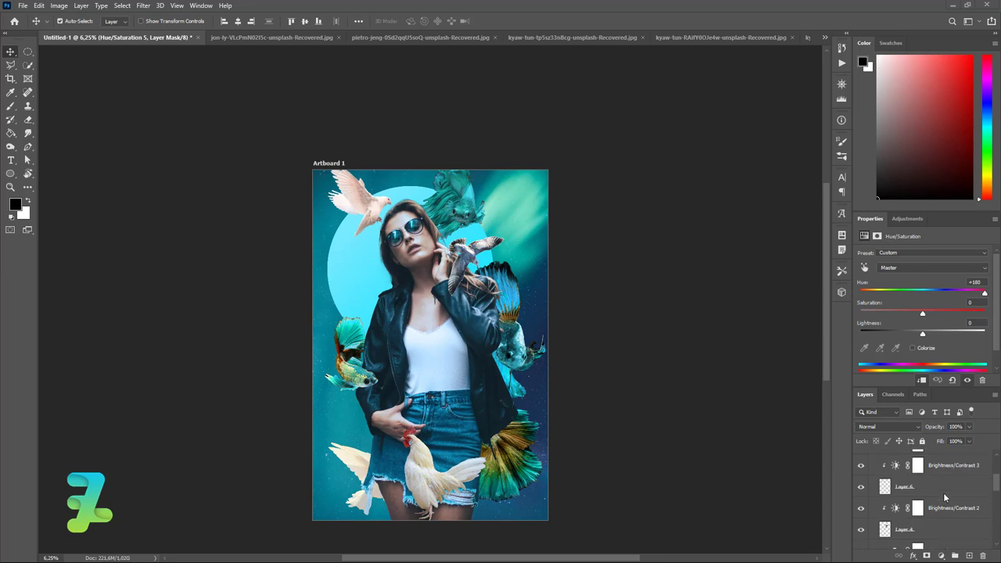
{"action": "scroll", "coordinate": [943, 490], "scroll_direction": "up", "scroll_amount": 2}
{"action": "scroll", "coordinate": [944, 489], "scroll_direction": "up", "scroll_amount": 2}
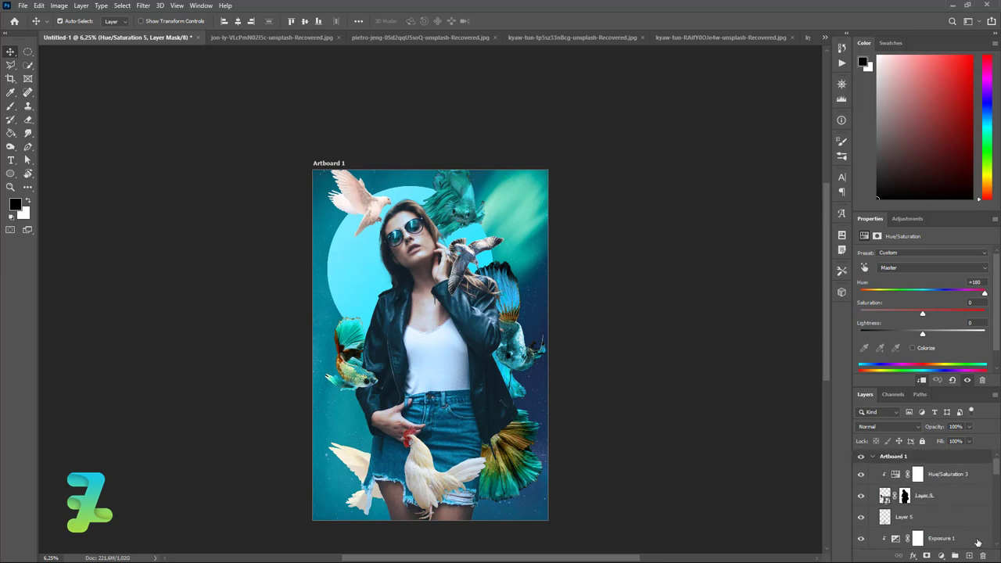
Add a new layer above Hue/Saturation 3 and zoom in on the sunglasses with the Pen tool.
{"action": "left_click", "coordinate": [972, 472]}
{"action": "left_click", "coordinate": [970, 555]}
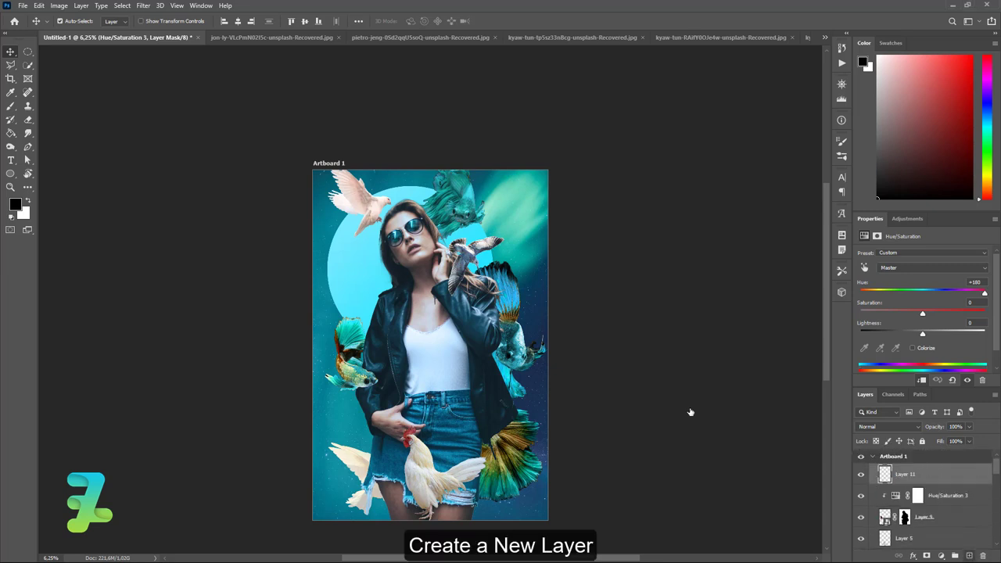
{"action": "left_click", "coordinate": [27, 146]}
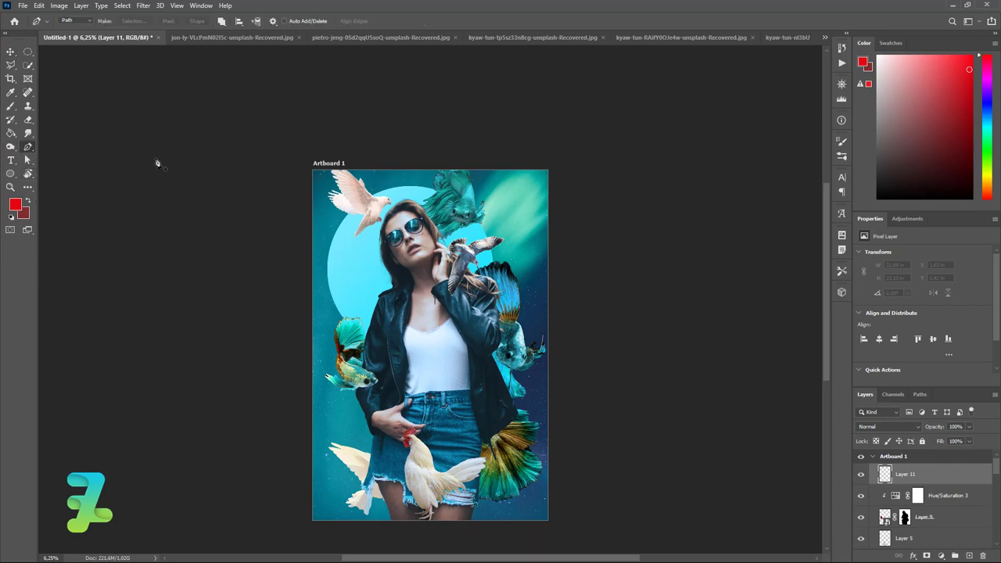
{"action": "key", "text": "ctrl+equal"}
{"action": "key", "text": "ctrl+equal"}
{"action": "key", "text": "ctrl+equal"}
{"action": "key", "text": "ctrl+equal"}
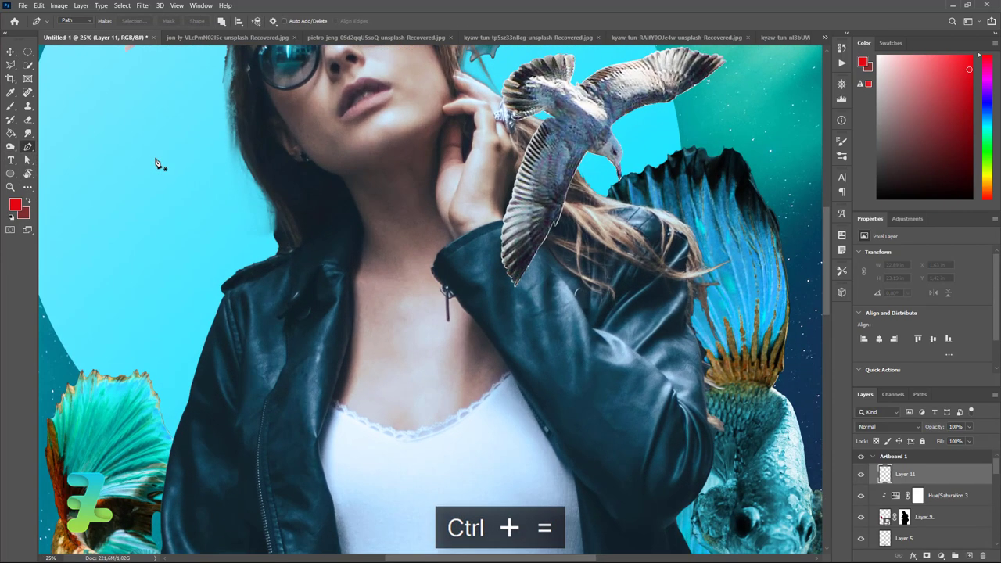
{"action": "scroll", "coordinate": [157, 162], "scroll_direction": "up", "scroll_amount": 2}
{"action": "scroll", "coordinate": [156, 162], "scroll_direction": "up", "scroll_amount": 2}
{"action": "scroll", "coordinate": [156, 161], "scroll_direction": "up", "scroll_amount": 3}
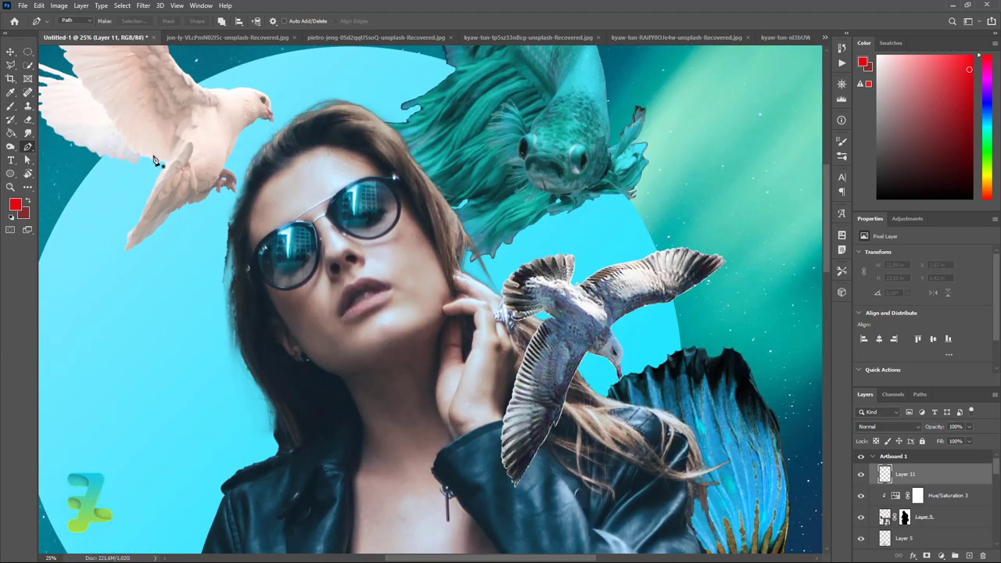
{"action": "scroll", "coordinate": [157, 162], "scroll_direction": "up", "scroll_amount": 1}
{"action": "key", "text": "ctrl+equal"}
{"action": "key", "text": "ctrl+equal"}
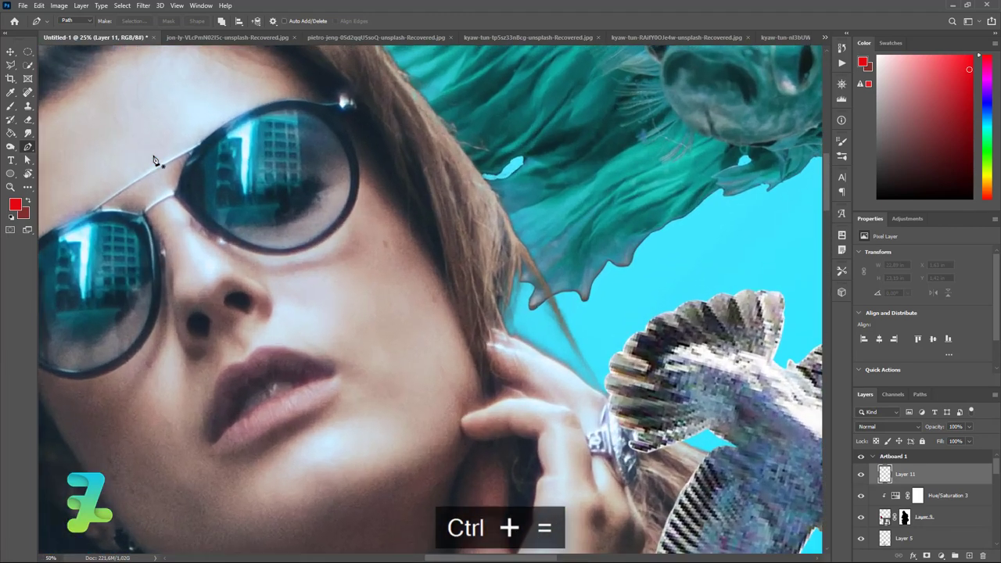
{"action": "key", "text": "ctrl+equal"}
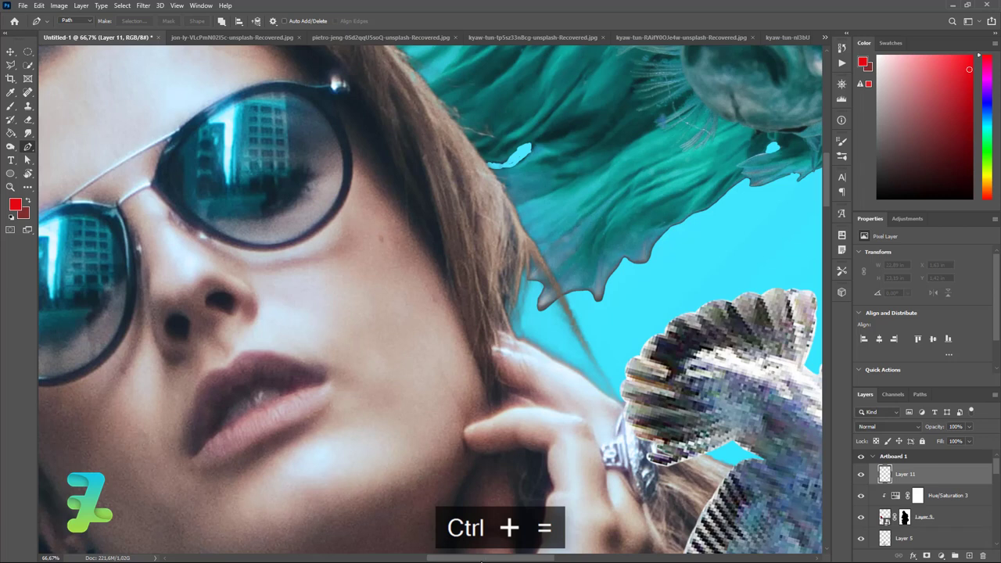
{"action": "left_click_drag", "start_coordinate": [481, 561], "coordinate": [461, 561]}
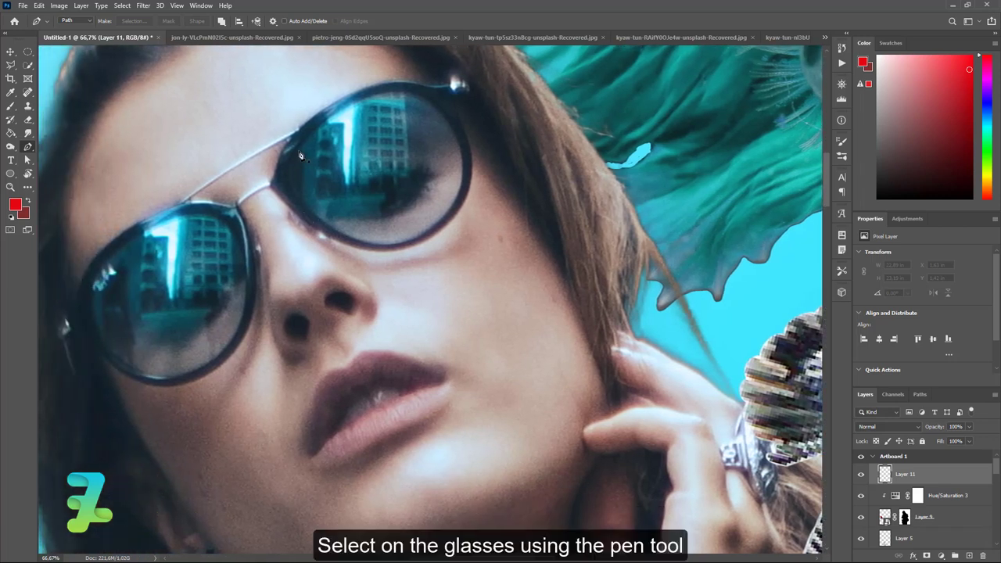
Trace the right lens with a path and fill its selection solid red.
{"action": "left_click", "coordinate": [298, 148]}
{"action": "left_click_drag", "start_coordinate": [294, 192], "coordinate": [314, 215]}
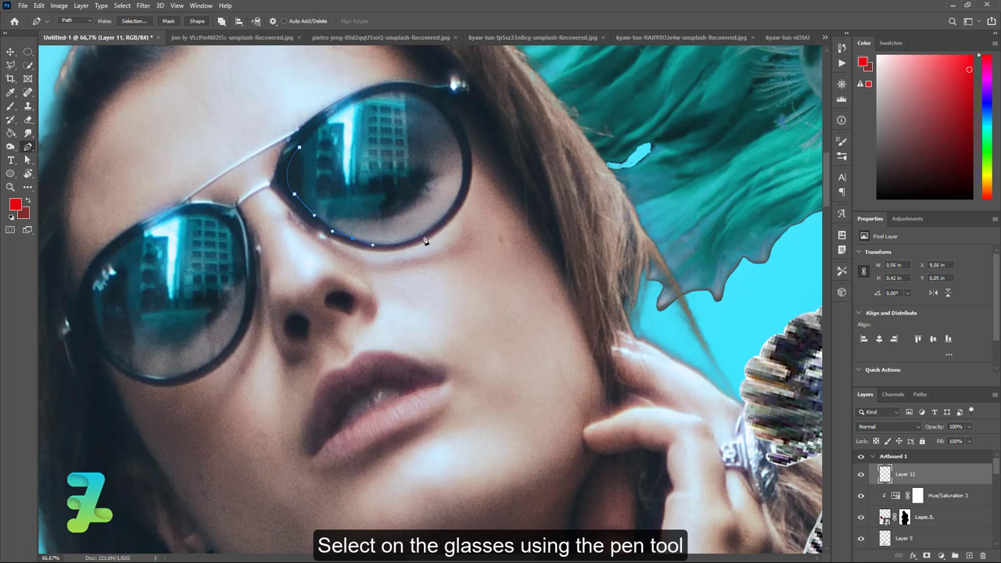
{"action": "left_click_drag", "start_coordinate": [409, 243], "coordinate": [435, 226]}
{"action": "left_click_drag", "start_coordinate": [400, 93], "coordinate": [376, 94]}
{"action": "left_click", "coordinate": [301, 149]}
{"action": "right_click", "coordinate": [329, 160]}
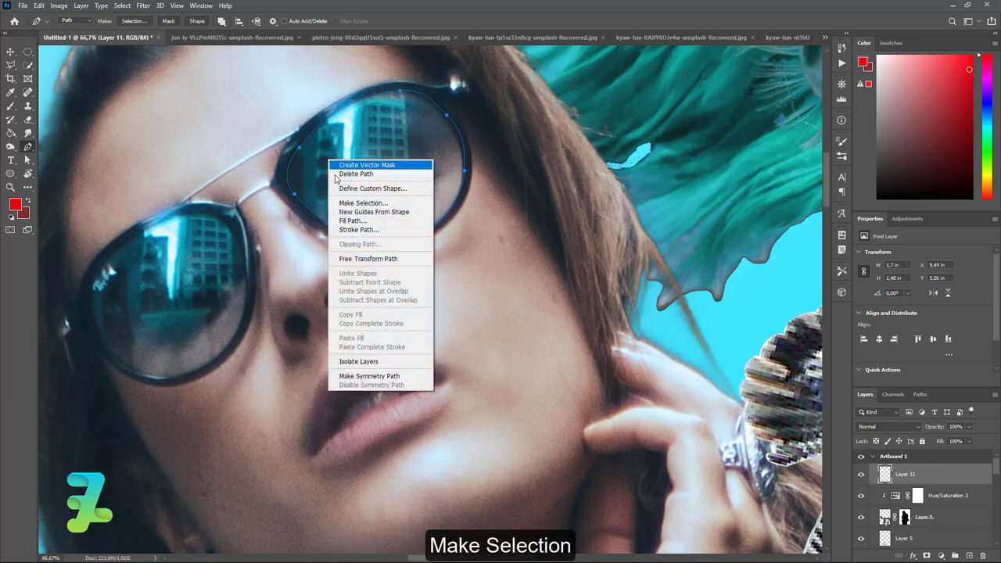
{"action": "left_click", "coordinate": [344, 208]}
{"action": "left_click", "coordinate": [487, 212]}
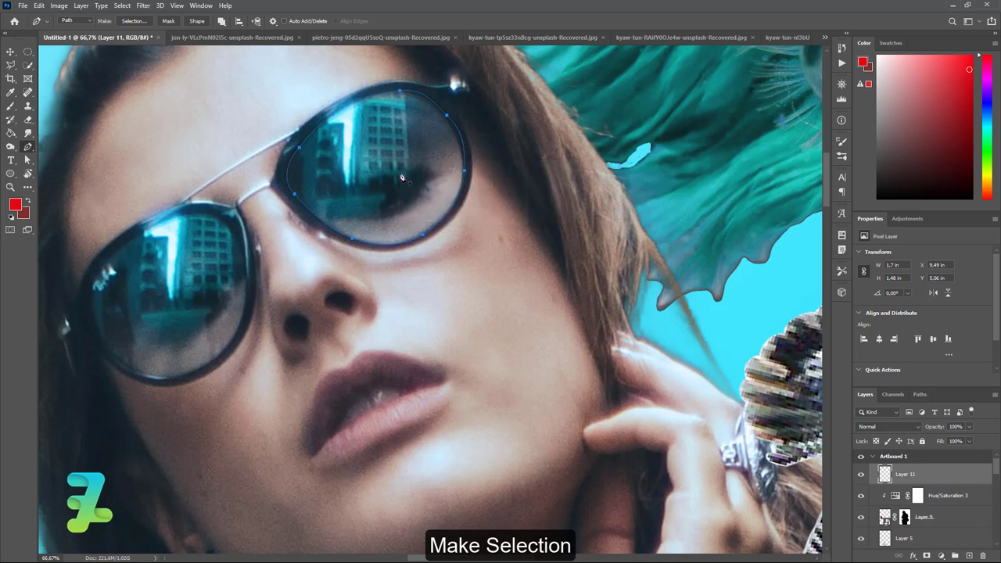
{"action": "right_click", "coordinate": [399, 174]}
{"action": "left_click", "coordinate": [415, 217]}
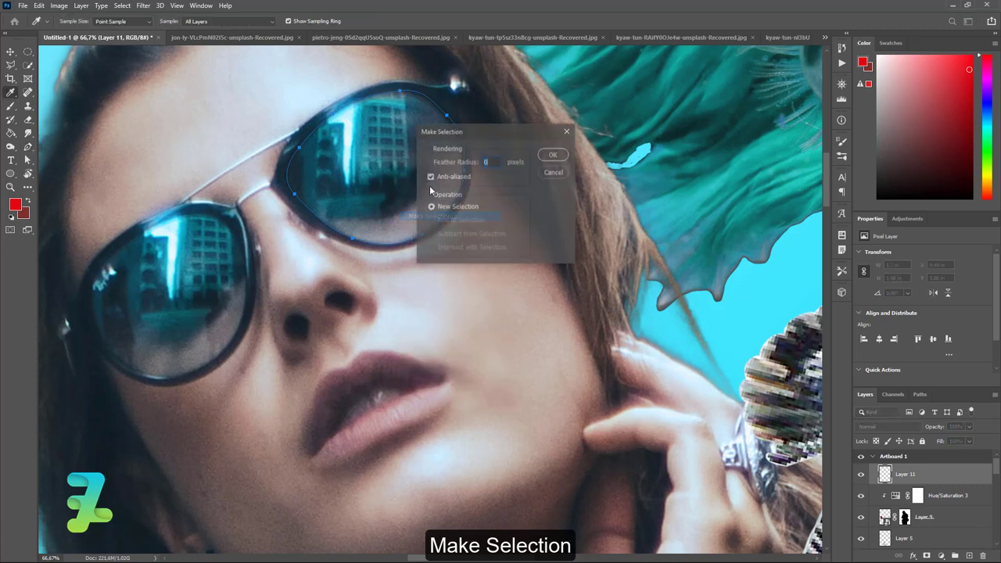
{"action": "left_click", "coordinate": [545, 156]}
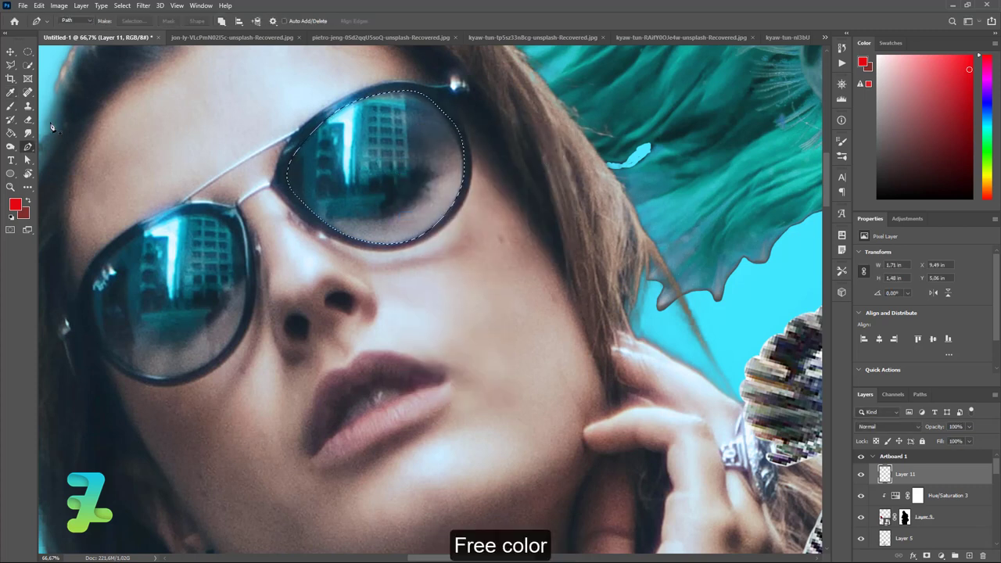
{"action": "left_click", "coordinate": [11, 133]}
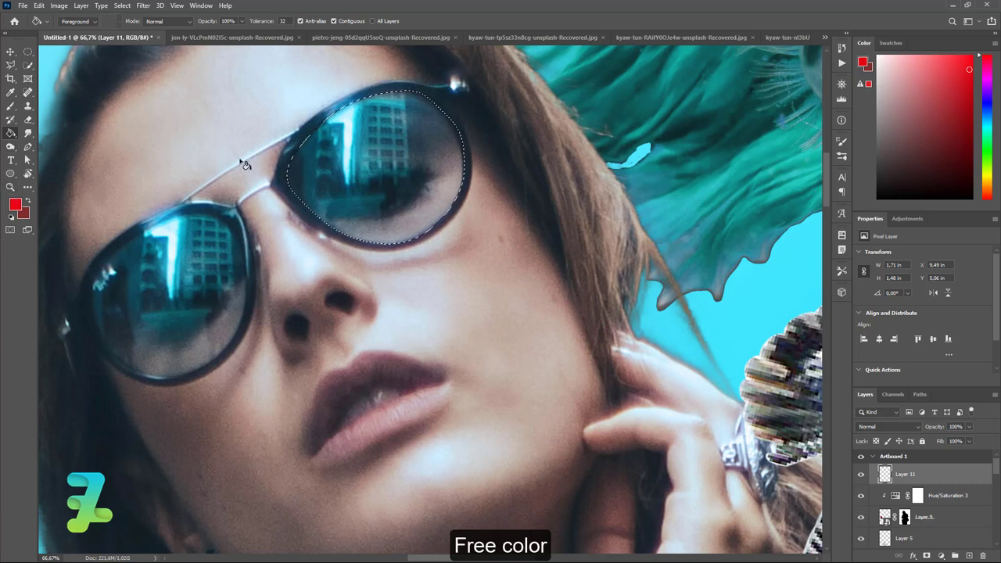
{"action": "left_click", "coordinate": [322, 180]}
{"action": "key", "text": "ctrl+d"}
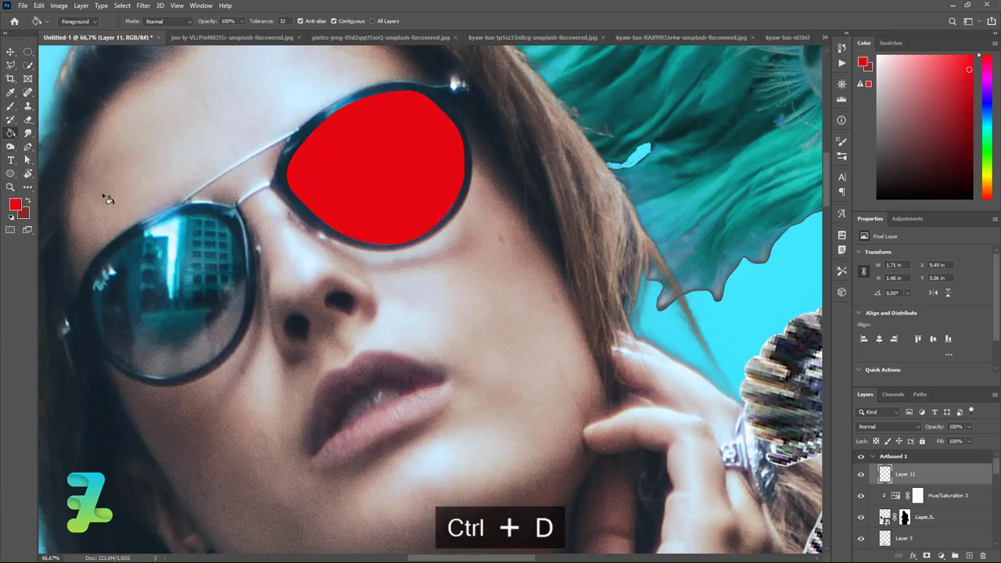
Trace the left lens with a path and fill its selection solid red.
{"action": "left_click", "coordinate": [28, 146]}
{"action": "left_click", "coordinate": [96, 271]}
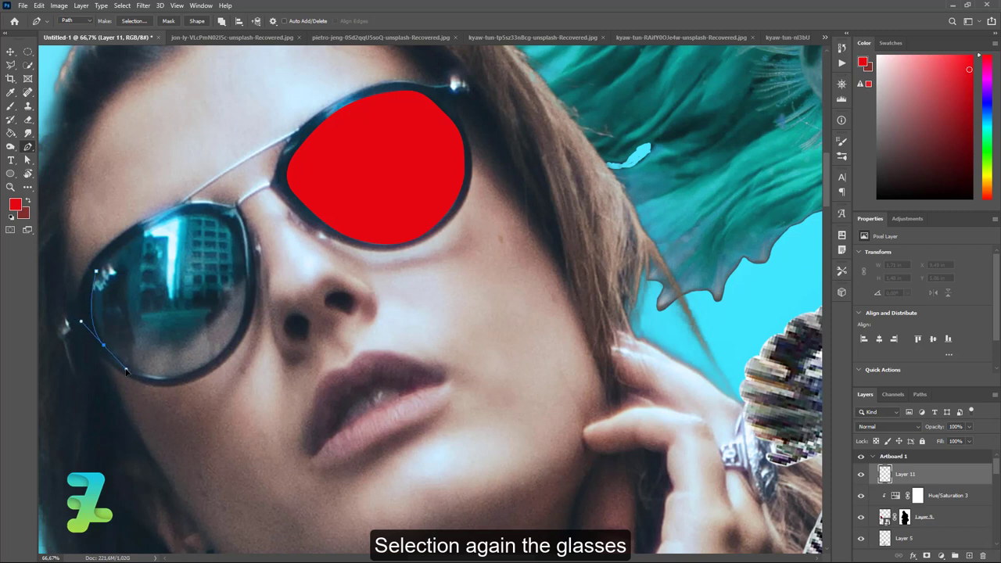
{"action": "left_click_drag", "start_coordinate": [106, 352], "coordinate": [126, 371]}
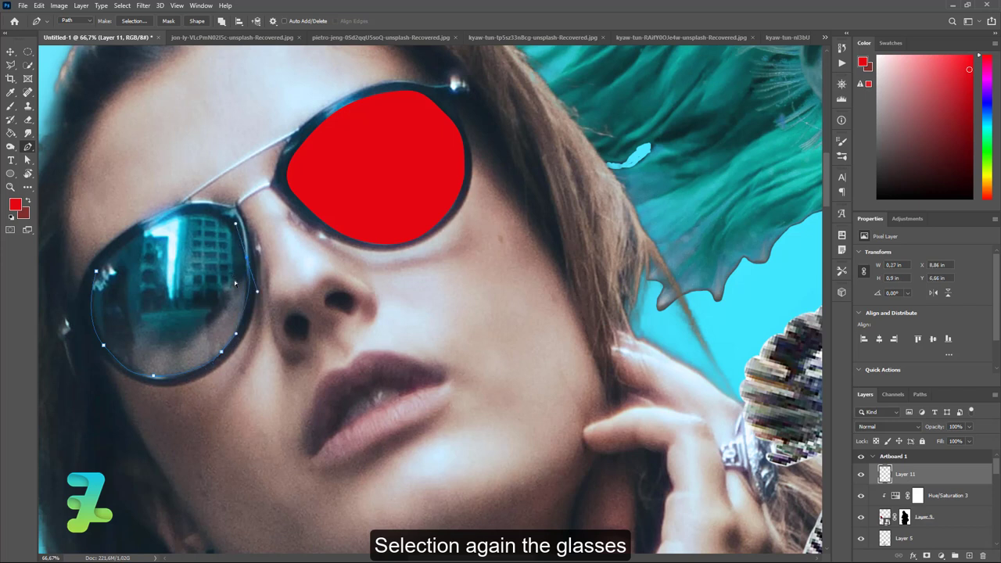
{"action": "key", "text": "ctrl+z"}
{"action": "left_click_drag", "start_coordinate": [232, 223], "coordinate": [206, 212]}
{"action": "right_click", "coordinate": [100, 273]}
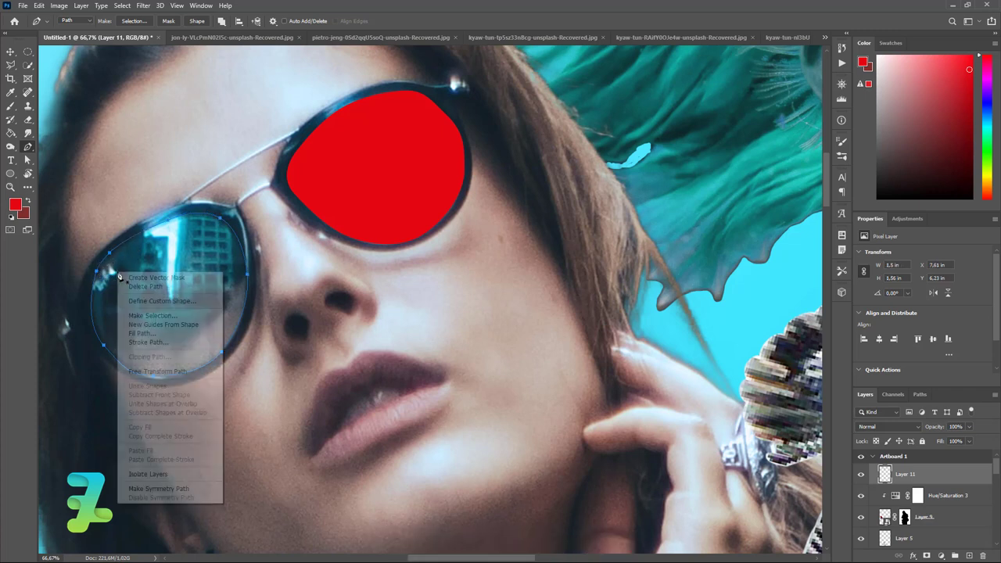
{"action": "left_click", "coordinate": [137, 314]}
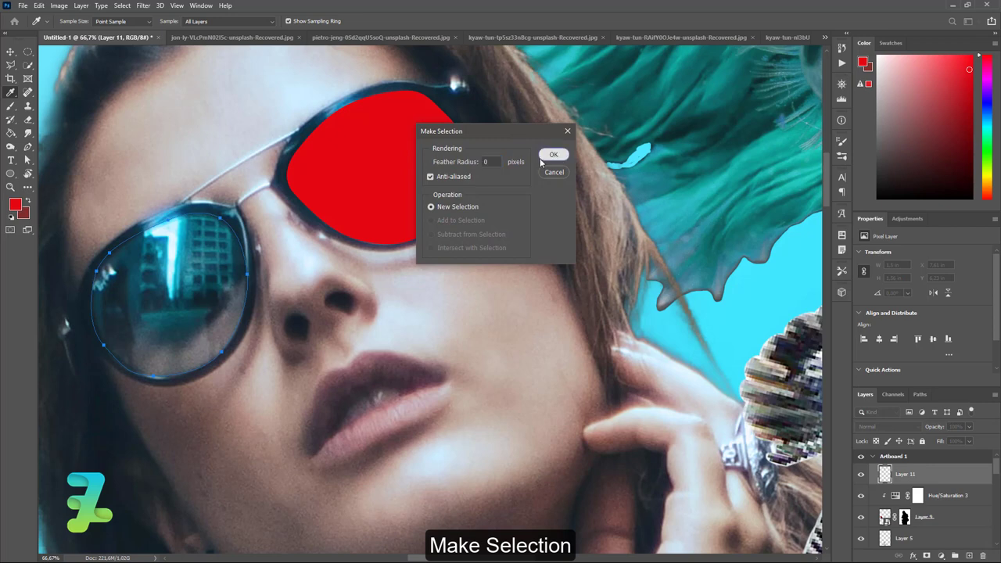
{"action": "left_click", "coordinate": [553, 154]}
{"action": "key", "text": "g"}
{"action": "left_click", "coordinate": [129, 259]}
{"action": "key", "text": "ctrl+d"}
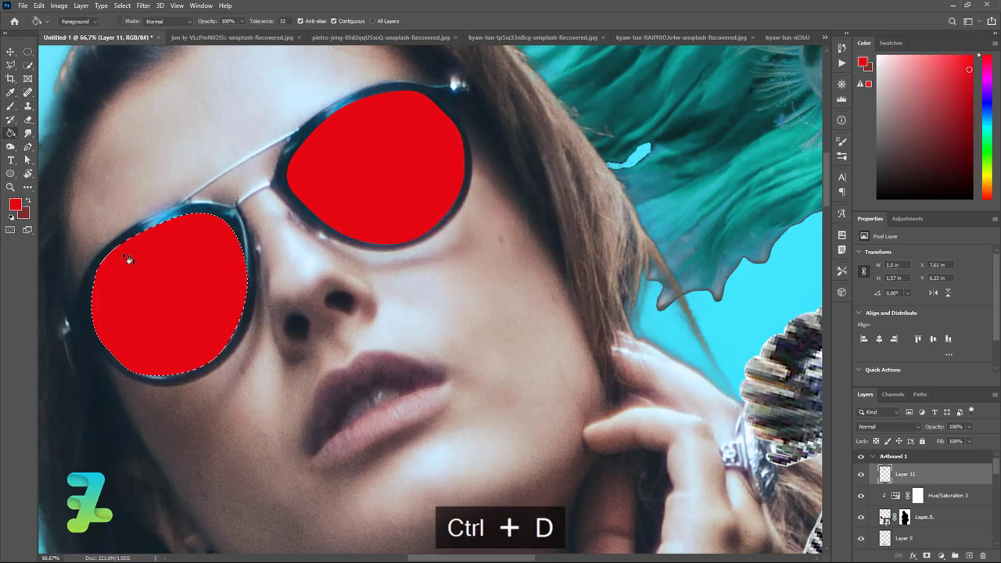
{"action": "left_click", "coordinate": [200, 6]}
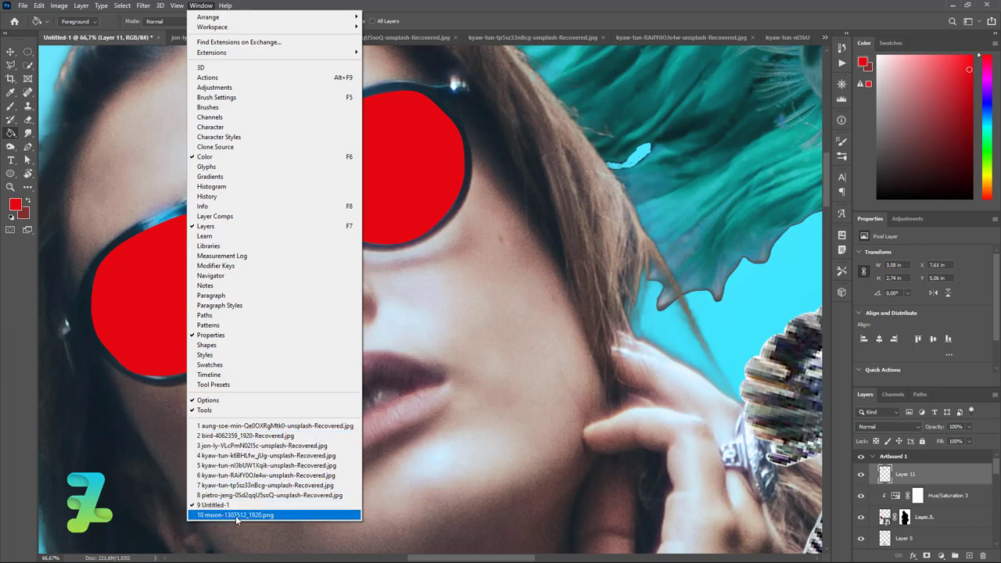
Copy the moon image into the poster as Layer 12 and redock the moon window.
{"action": "left_click", "coordinate": [236, 516]}
{"action": "right_click", "coordinate": [683, 39]}
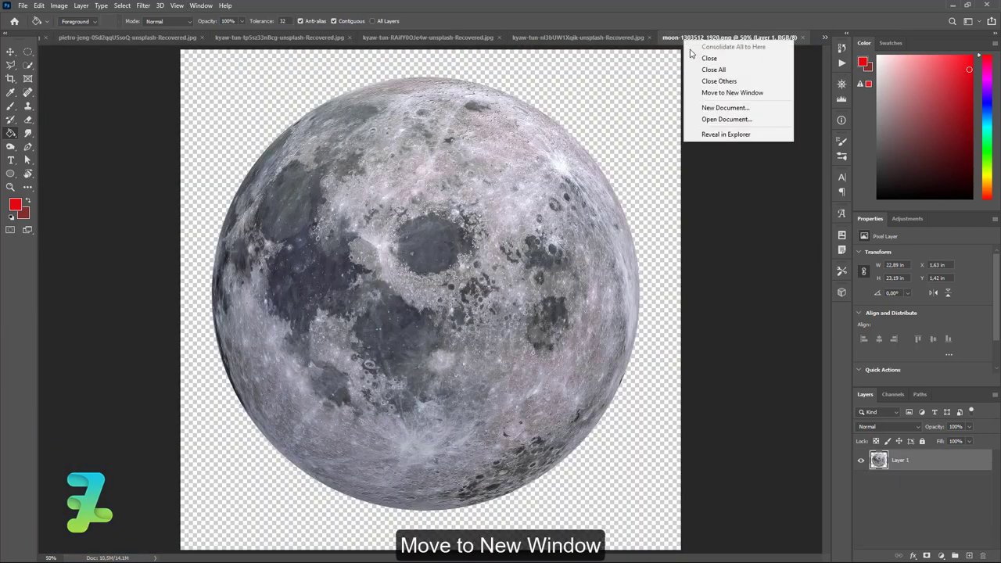
{"action": "left_click", "coordinate": [731, 92]}
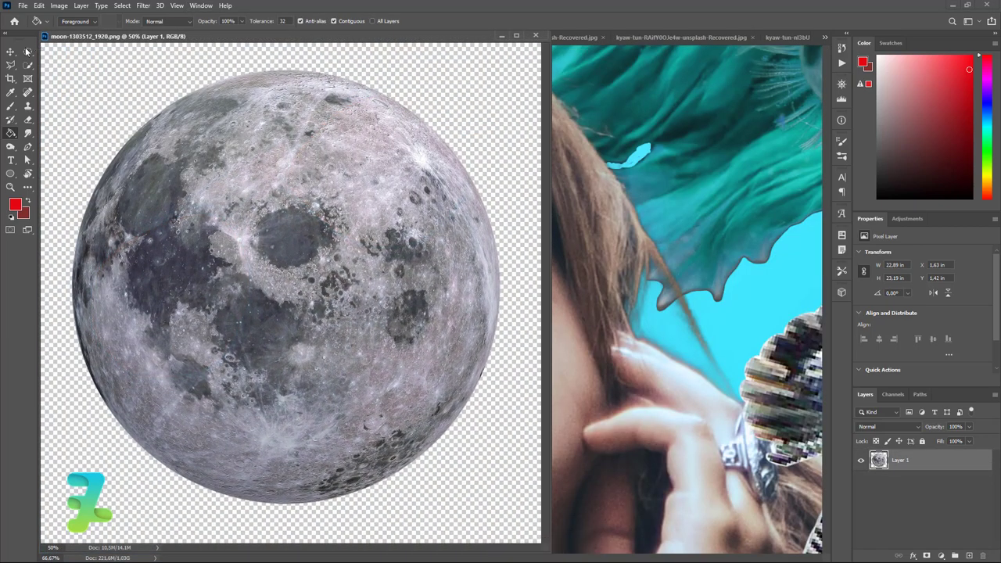
{"action": "left_click", "coordinate": [9, 52]}
{"action": "left_click_drag", "start_coordinate": [313, 39], "coordinate": [333, 420]}
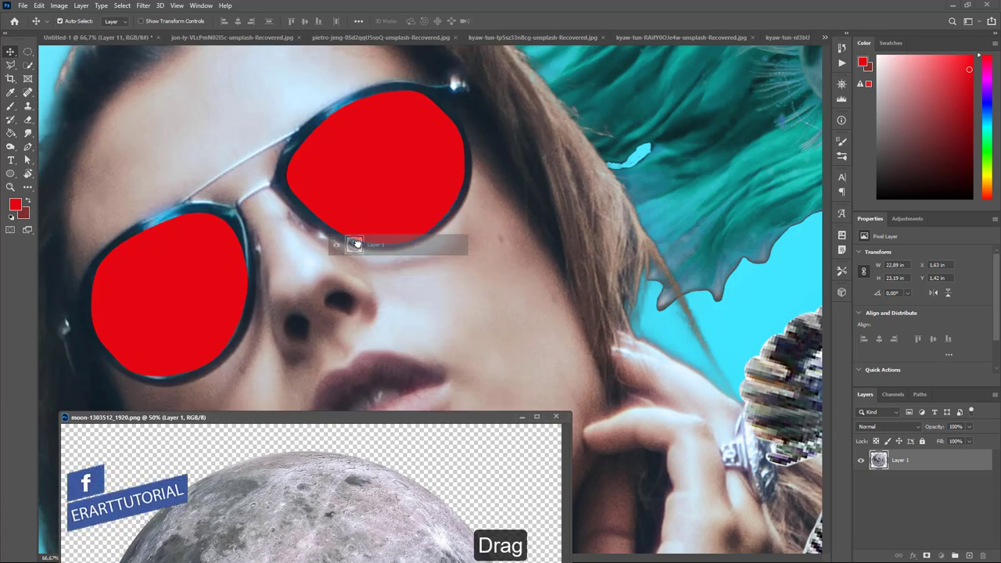
{"action": "left_click_drag", "start_coordinate": [313, 508], "coordinate": [360, 243]}
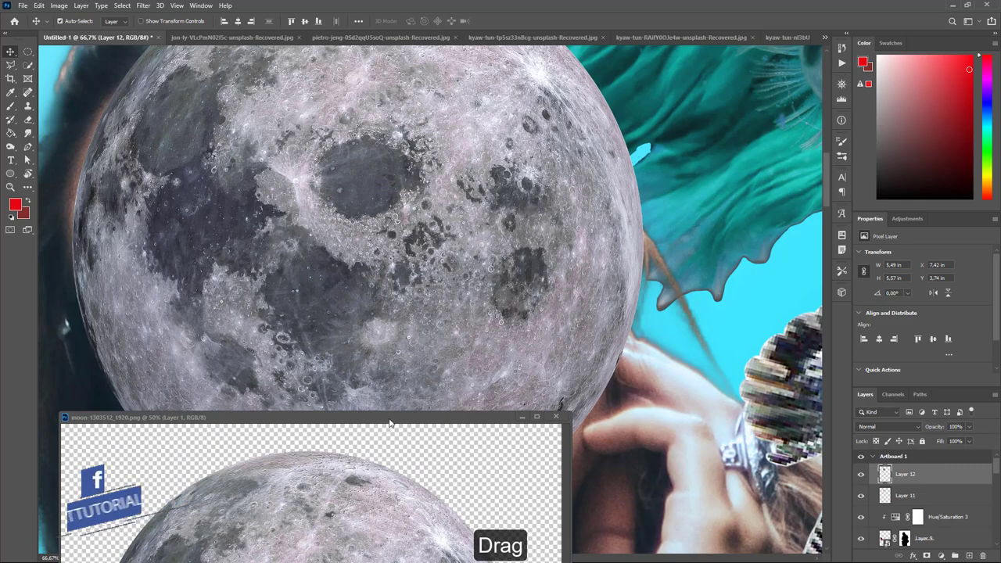
{"action": "mouse_move", "coordinate": [390, 417]}
{"action": "left_mouse_down"}
{"action": "mouse_move", "coordinate": [676, 45]}
{"action": "mouse_move", "coordinate": [366, 52]}
{"action": "left_mouse_up"}
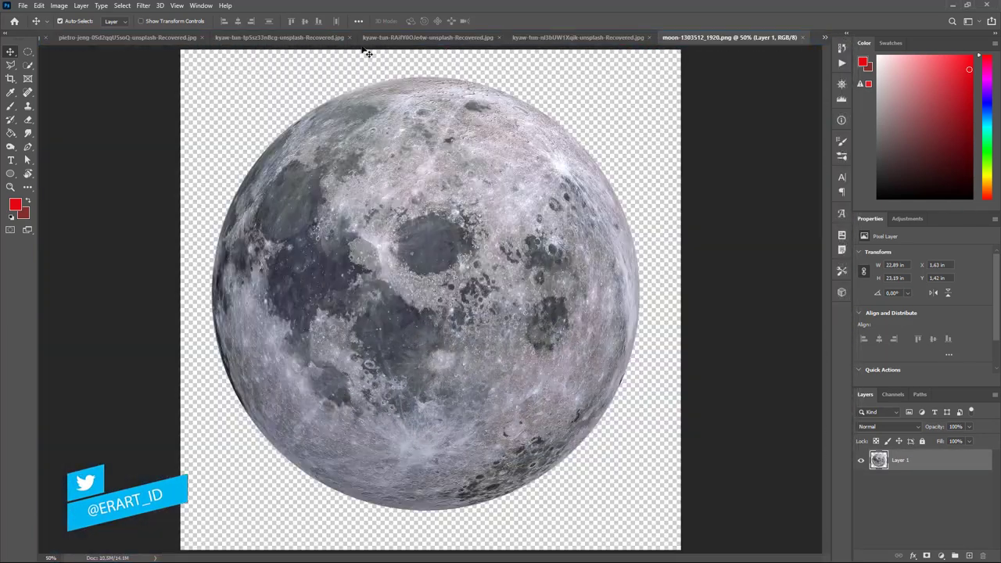
Back in Untitled-1, clip Layer 12 to the red lens layer.
{"action": "left_click", "coordinate": [201, 6]}
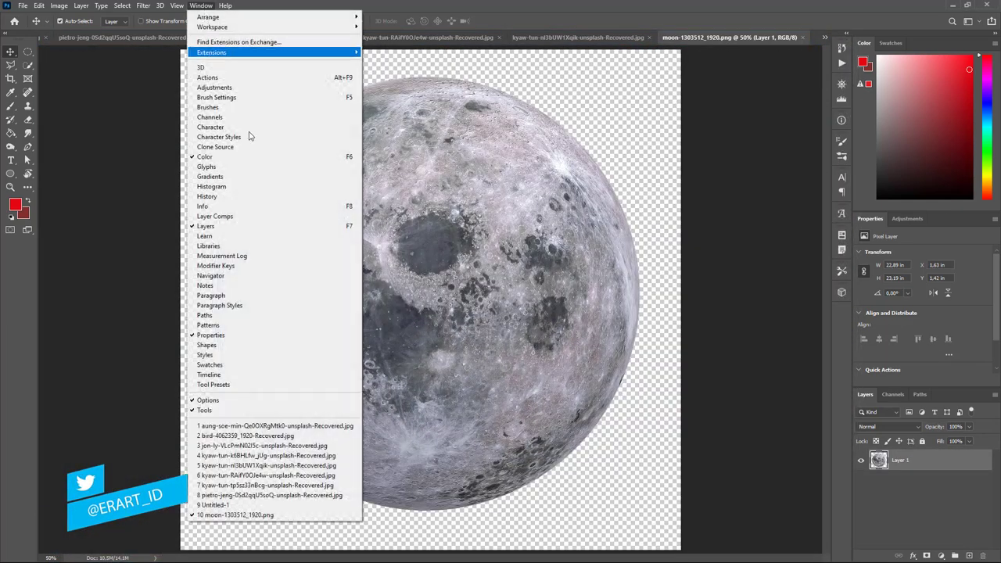
{"action": "left_click", "coordinate": [226, 506]}
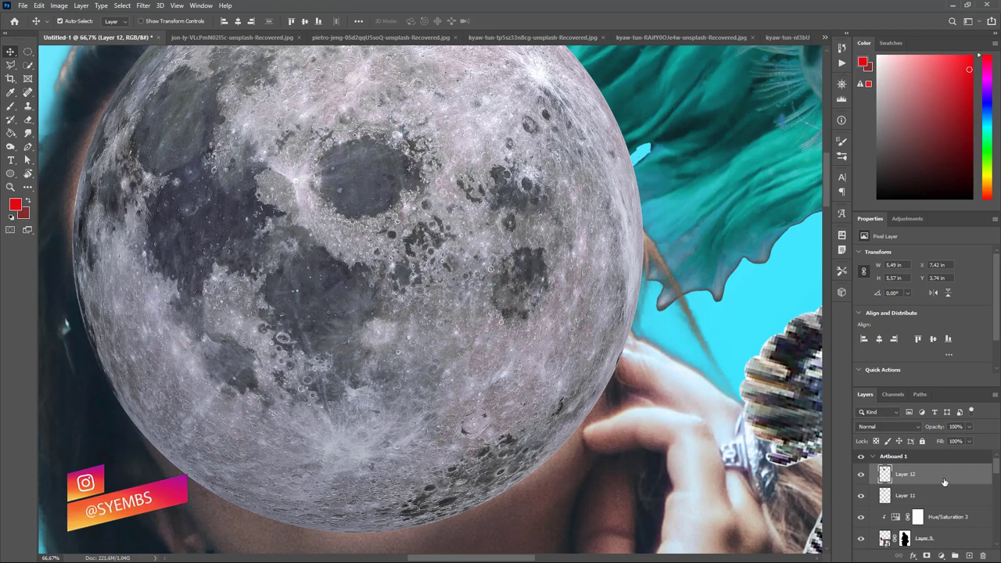
{"action": "right_click", "coordinate": [948, 481]}
{"action": "left_click", "coordinate": [888, 235]}
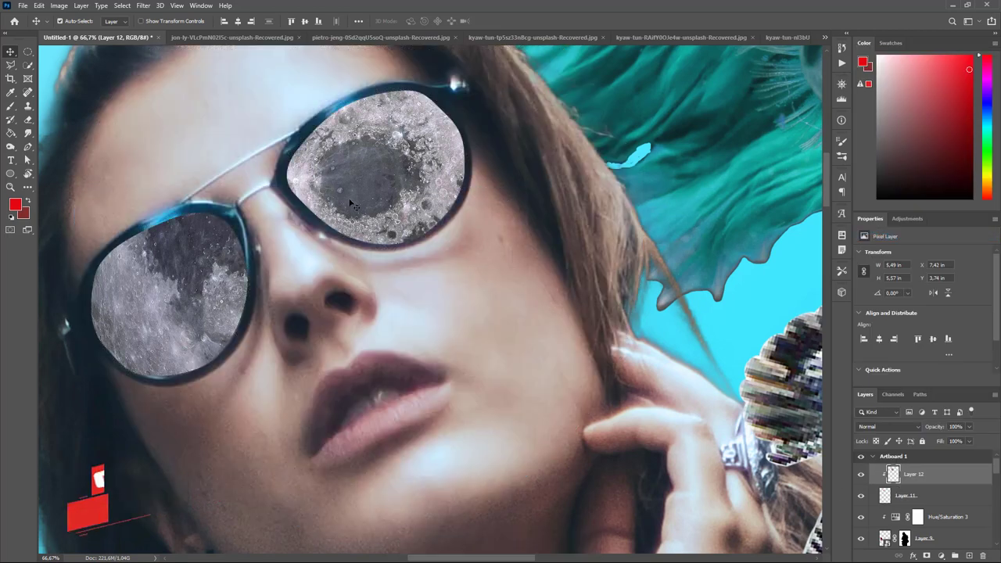
Clip a Colorize Hue/Saturation layer to the moon at hue 193, saturation 62, then zoom out.
{"action": "left_click", "coordinate": [943, 556]}
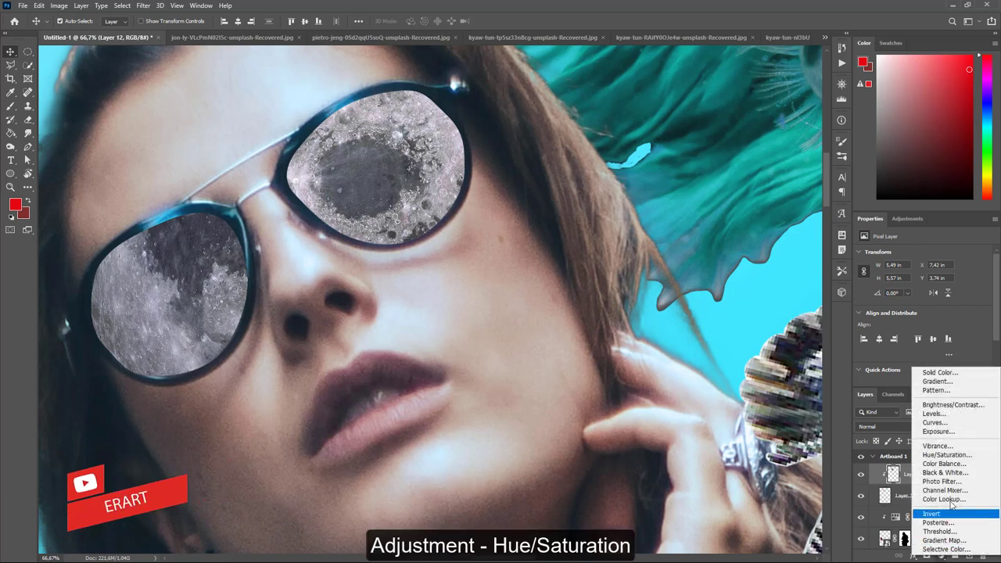
{"action": "left_click", "coordinate": [959, 458]}
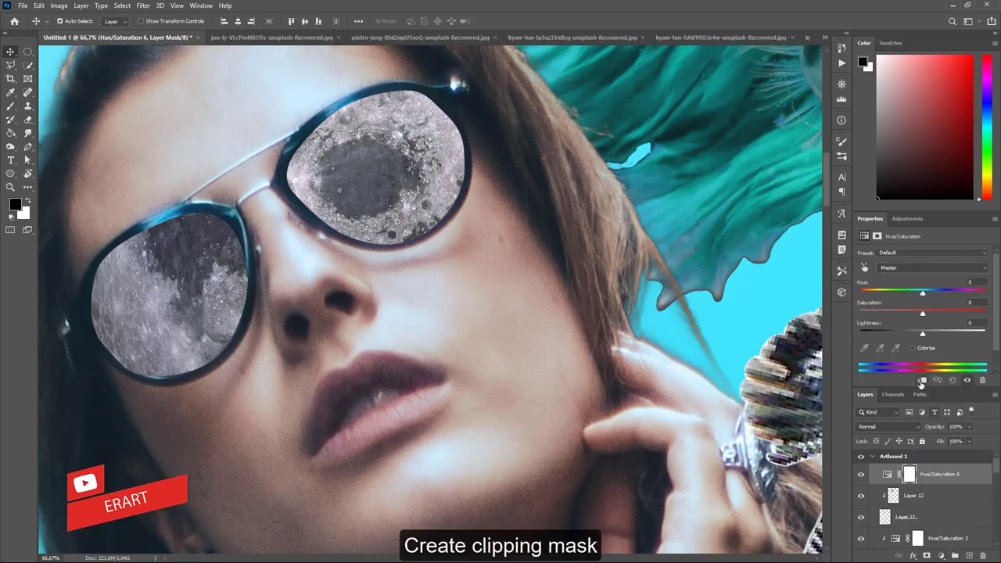
{"action": "left_click", "coordinate": [921, 379]}
{"action": "left_click", "coordinate": [948, 297]}
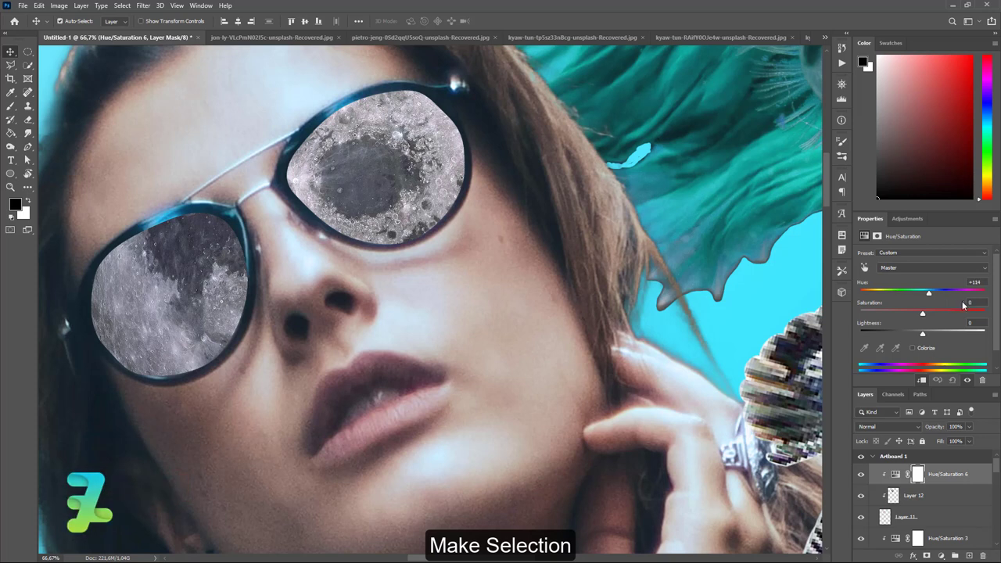
{"action": "left_click", "coordinate": [974, 292]}
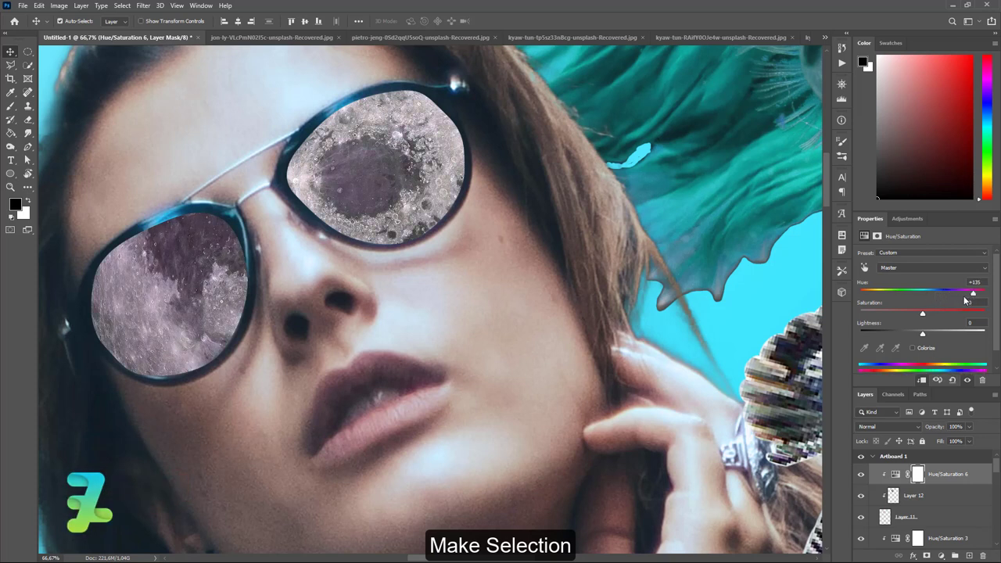
{"action": "left_click", "coordinate": [912, 347]}
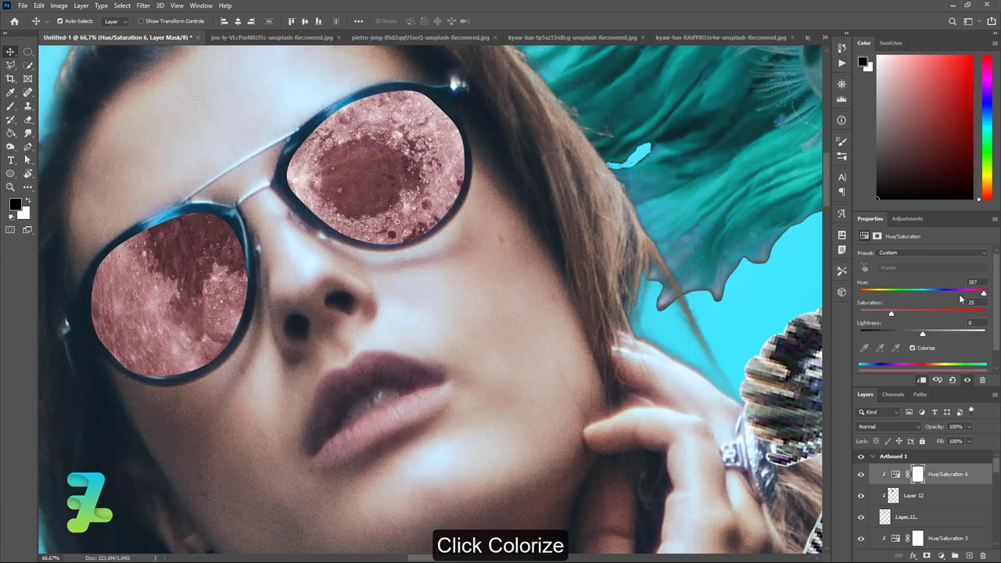
{"action": "mouse_move", "coordinate": [982, 292]}
{"action": "left_mouse_down"}
{"action": "mouse_move", "coordinate": [937, 292]}
{"action": "mouse_move", "coordinate": [891, 314]}
{"action": "mouse_move", "coordinate": [925, 315]}
{"action": "left_mouse_up"}
{"action": "left_click", "coordinate": [925, 314]}
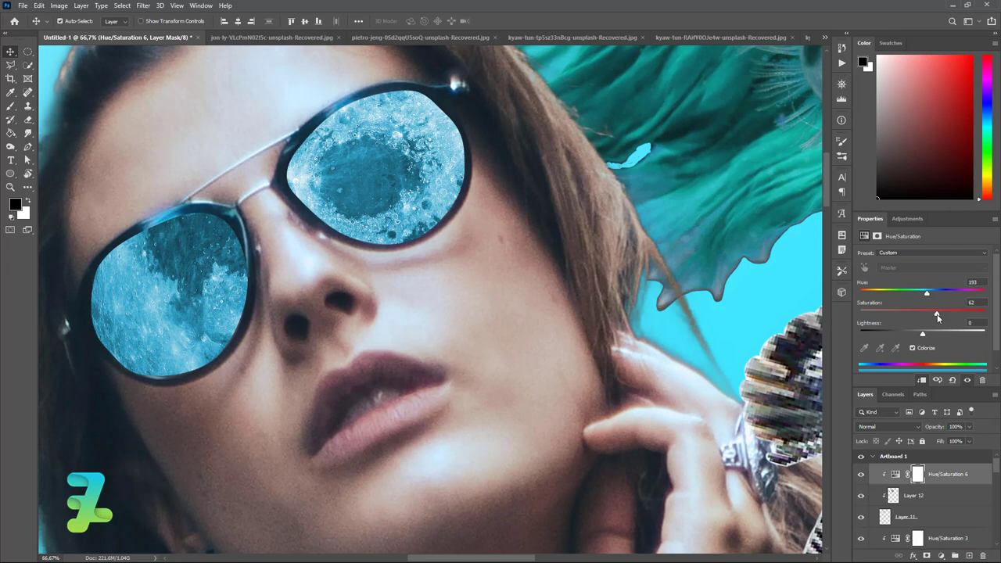
{"action": "key", "text": "ctrl+minus"}
{"action": "key", "text": "ctrl+minus"}
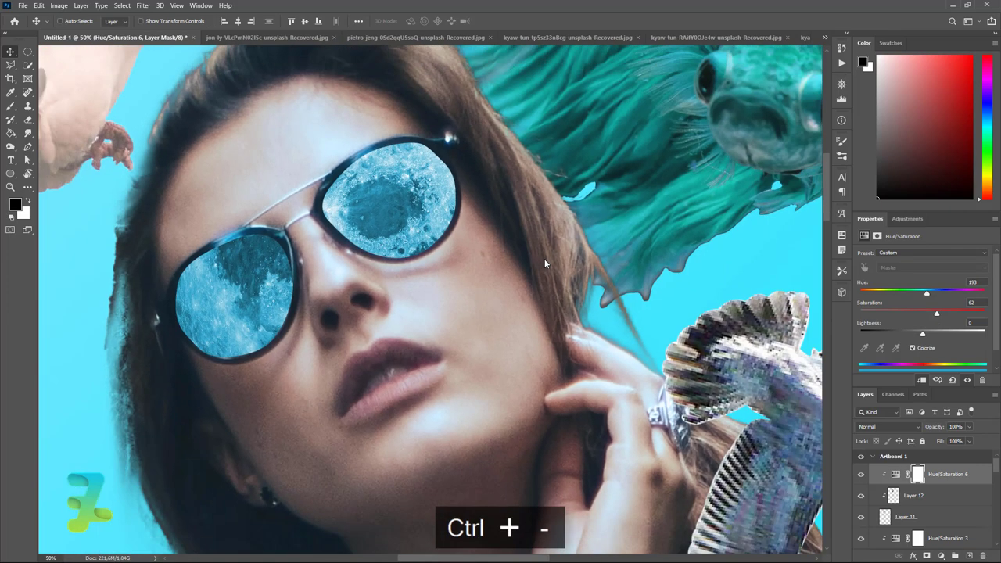
{"action": "key", "text": "ctrl+minus"}
{"action": "key", "text": "ctrl+minus"}
{"action": "key", "text": "ctrl+minus"}
{"action": "key", "text": "ctrl+minus"}
{"action": "key", "text": "ctrl+minus"}
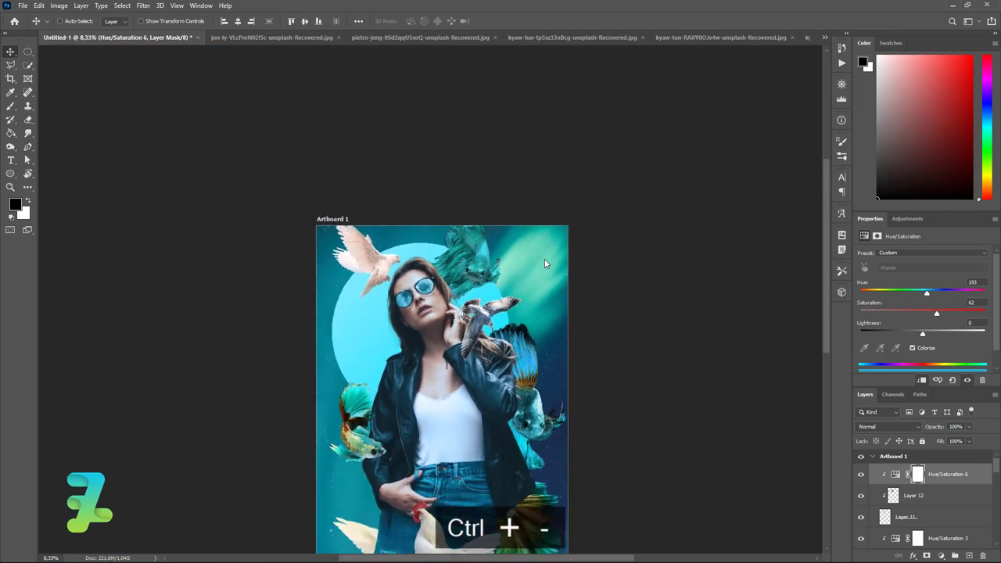
{"action": "scroll", "coordinate": [472, 352], "scroll_direction": "down", "scroll_amount": 1}
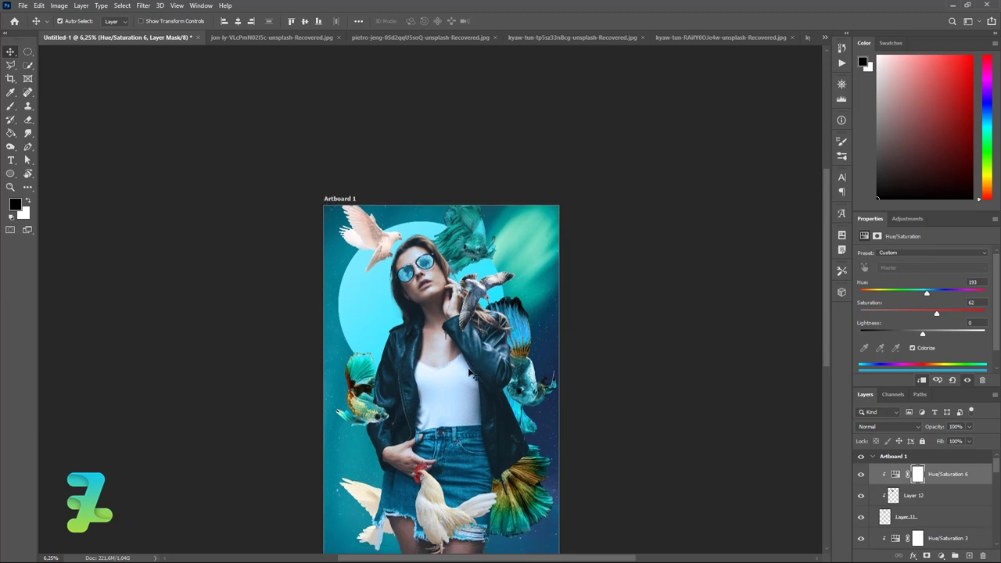
{"action": "scroll", "coordinate": [471, 360], "scroll_direction": "down", "scroll_amount": 2}
{"action": "scroll", "coordinate": [471, 371], "scroll_direction": "down", "scroll_amount": 2}
{"action": "scroll", "coordinate": [553, 350], "scroll_direction": "up", "scroll_amount": 1}
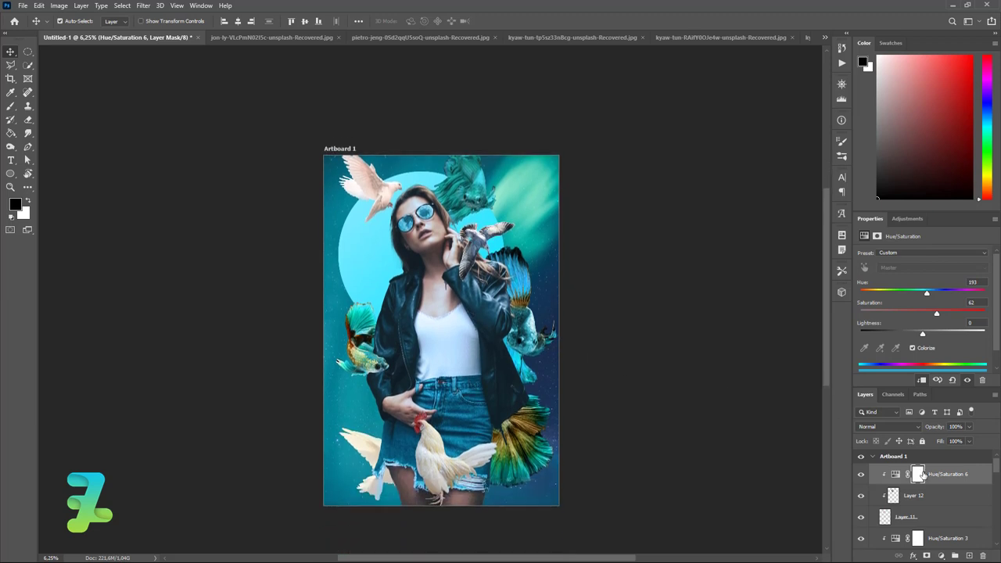
Stamp a merged Layer 13, apply High Pass at 3.7 px, and set it to Overlay.
{"action": "key", "text": "ctrl+shift+alt+e"}
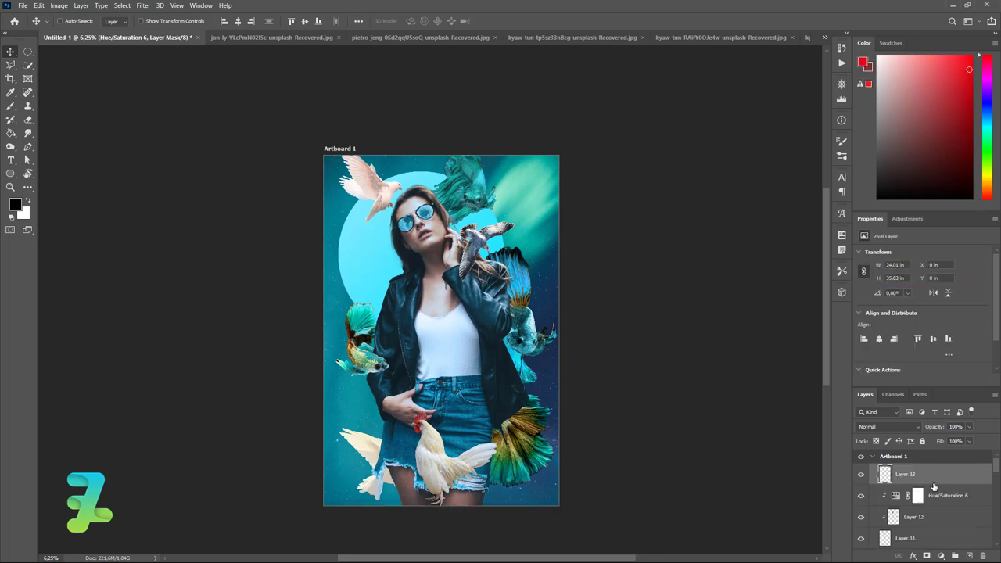
{"action": "left_click", "coordinate": [143, 5]}
{"action": "mouse_move", "coordinate": [152, 211]}
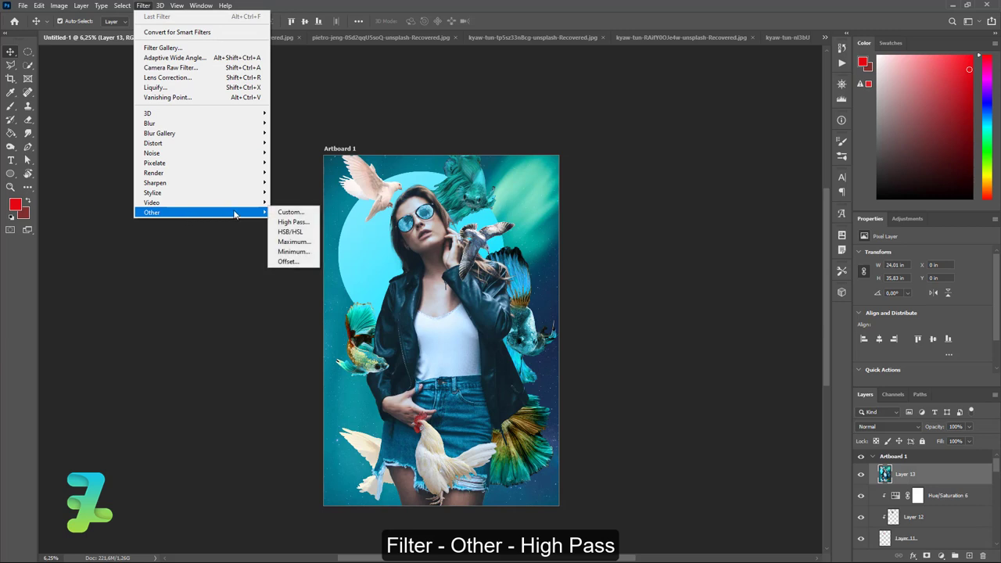
{"action": "left_click", "coordinate": [292, 224]}
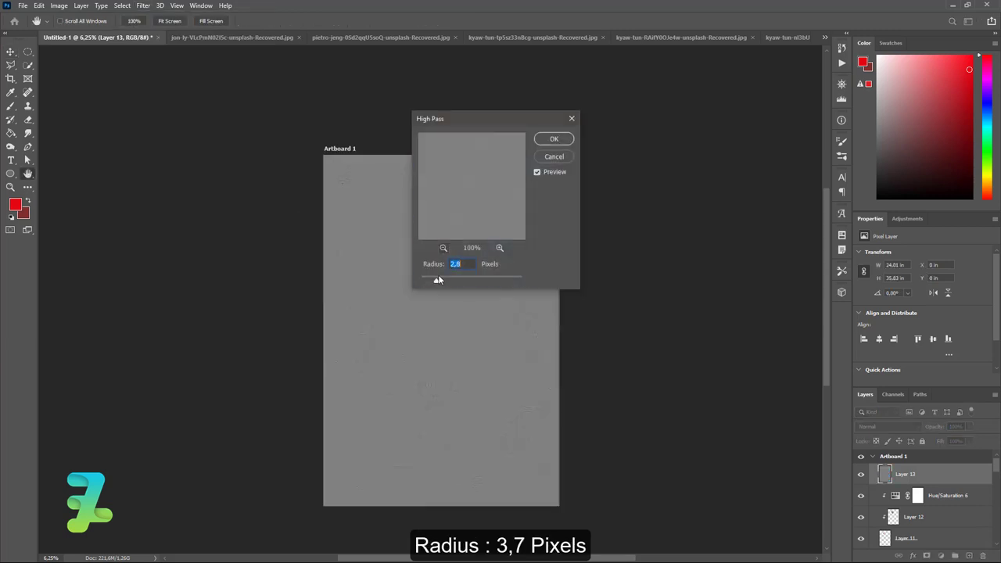
{"action": "left_click", "coordinate": [553, 139]}
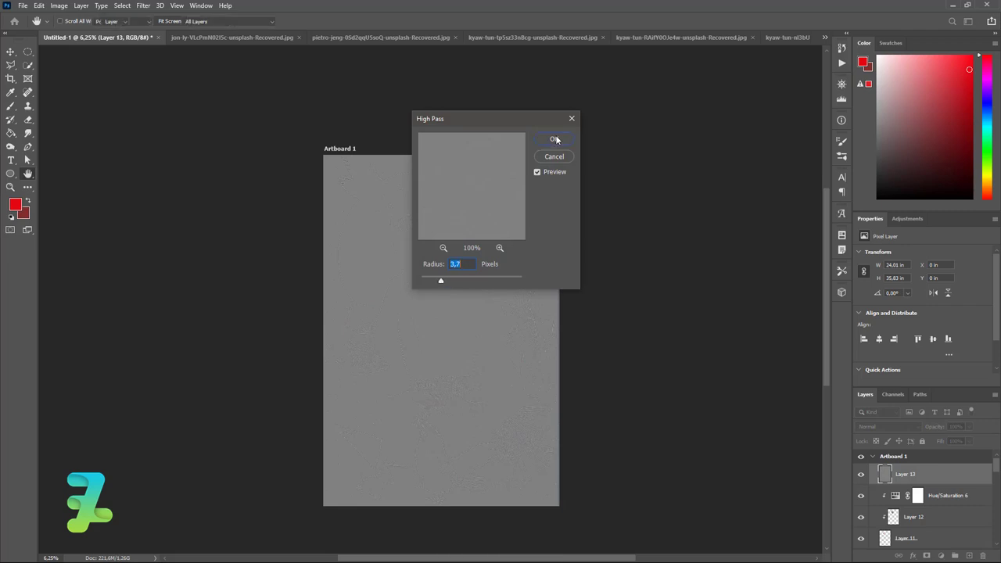
{"action": "left_click", "coordinate": [882, 426]}
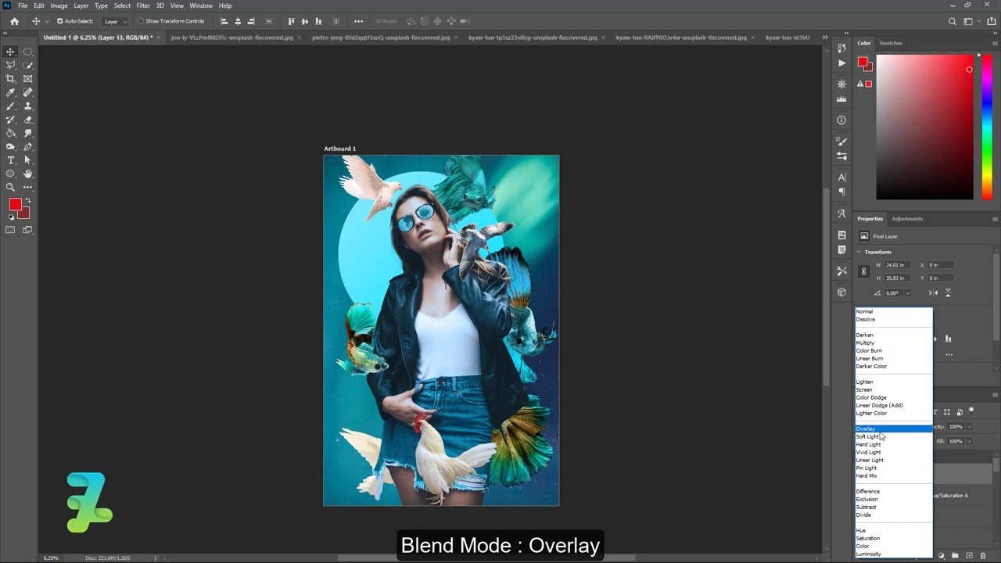
{"action": "left_click", "coordinate": [880, 429]}
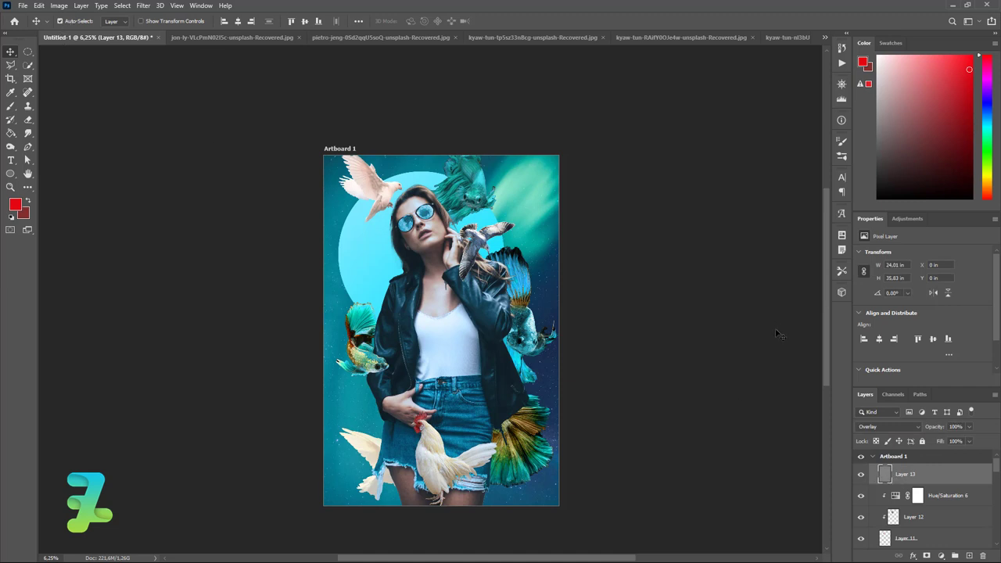
Stamp a merged Layer 14 and add 12.98% Gaussian monochromatic noise to it.
{"action": "key", "text": "ctrl+shift+alt+e"}
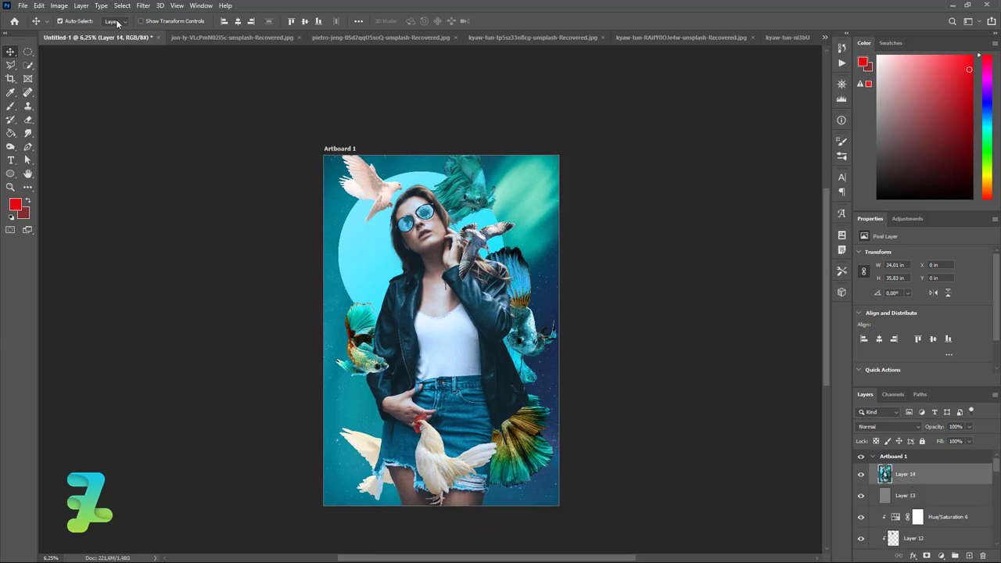
{"action": "left_click", "coordinate": [138, 7]}
{"action": "mouse_move", "coordinate": [152, 152]}
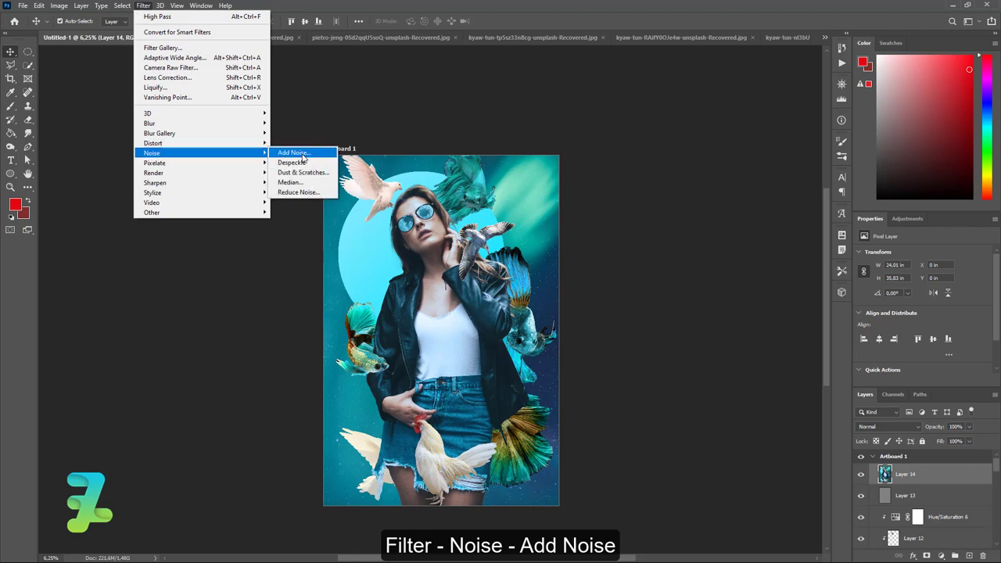
{"action": "left_click", "coordinate": [294, 152]}
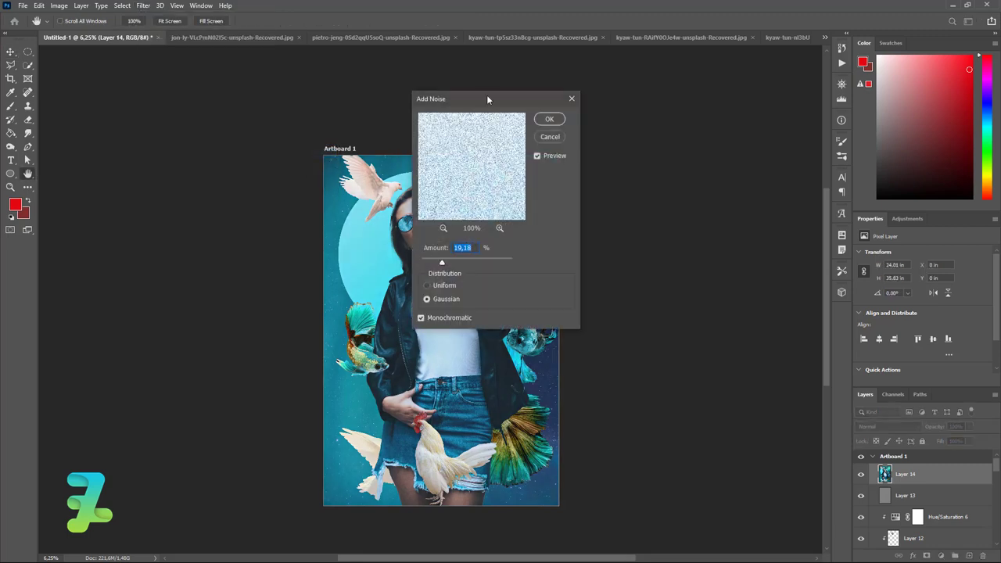
{"action": "left_click_drag", "start_coordinate": [487, 96], "coordinate": [610, 115]}
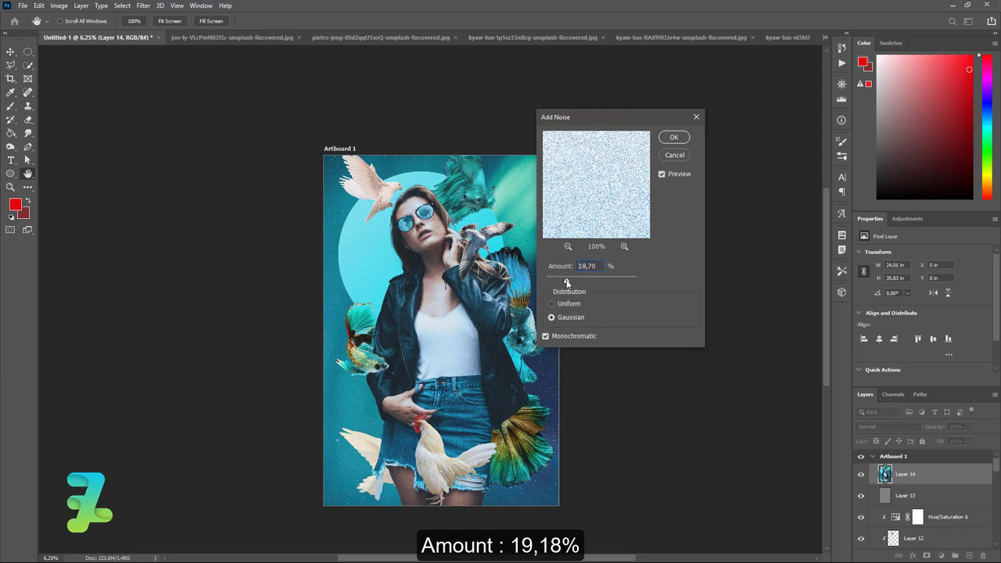
{"action": "left_click_drag", "start_coordinate": [564, 279], "coordinate": [559, 282]}
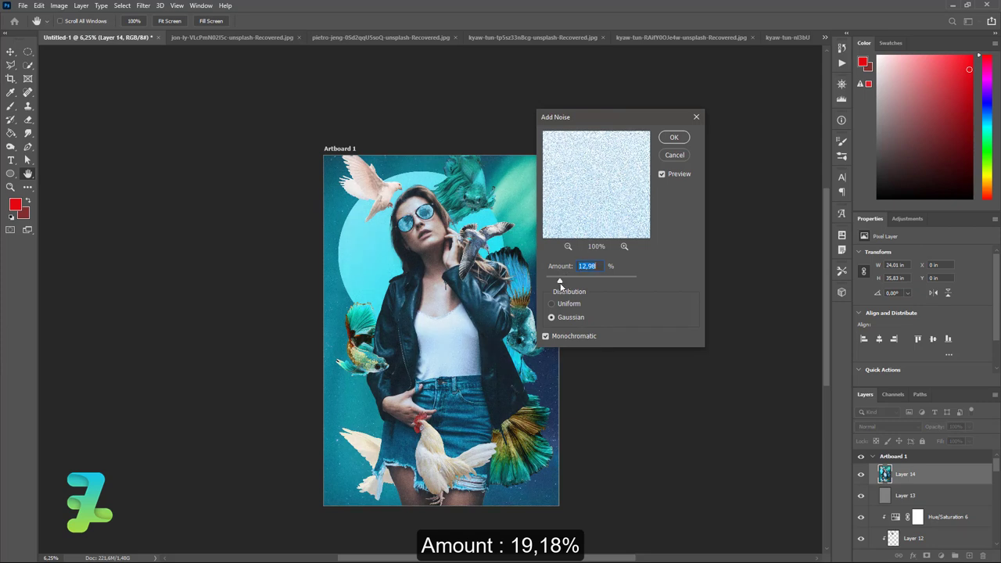
{"action": "left_click", "coordinate": [673, 138]}
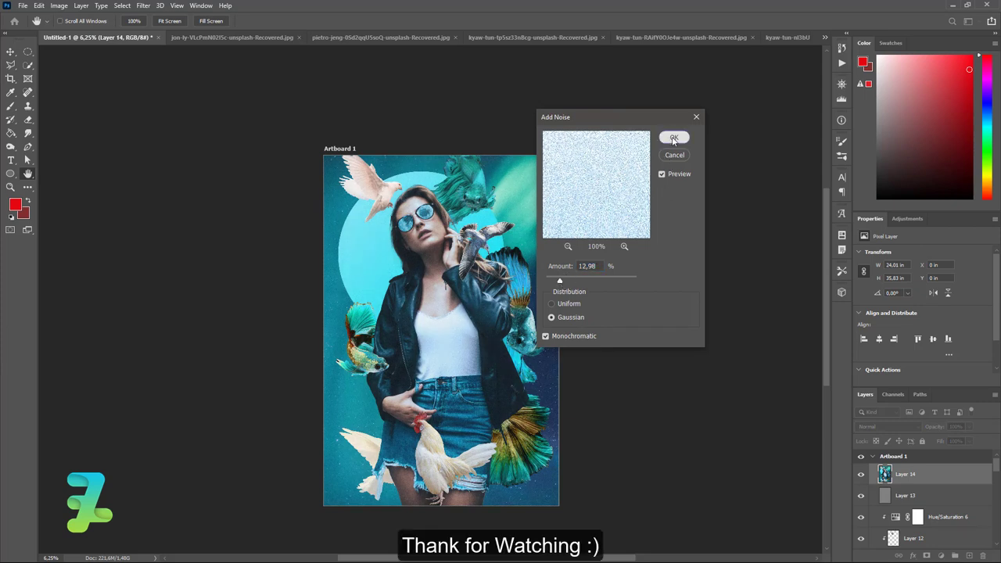